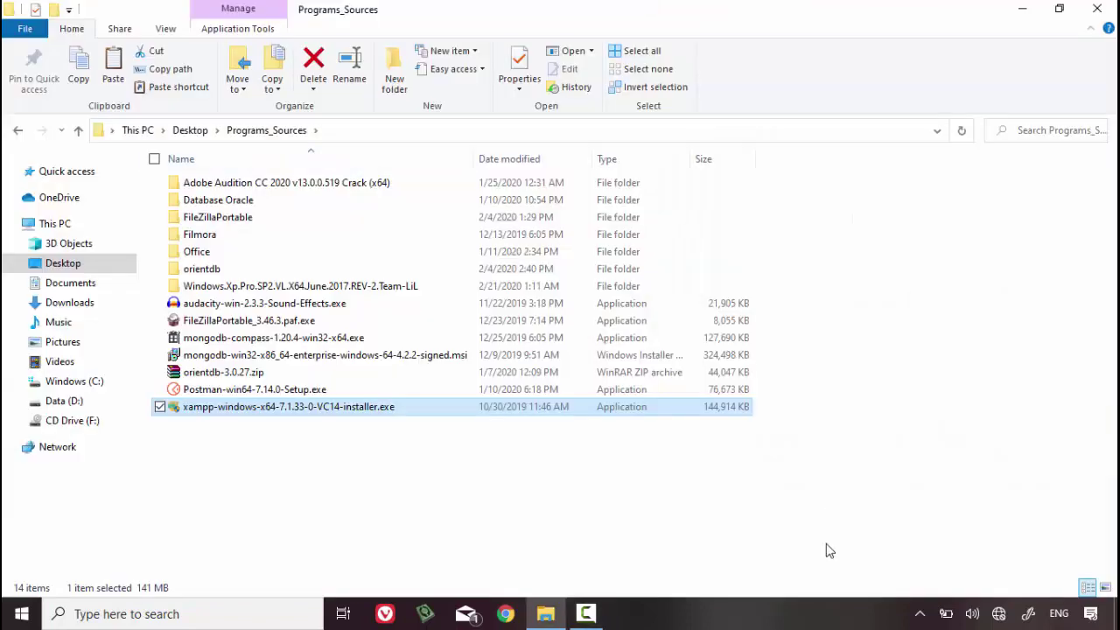
- Display the contents of the Programs_Sources folder as large icons
left_click(781, 459)
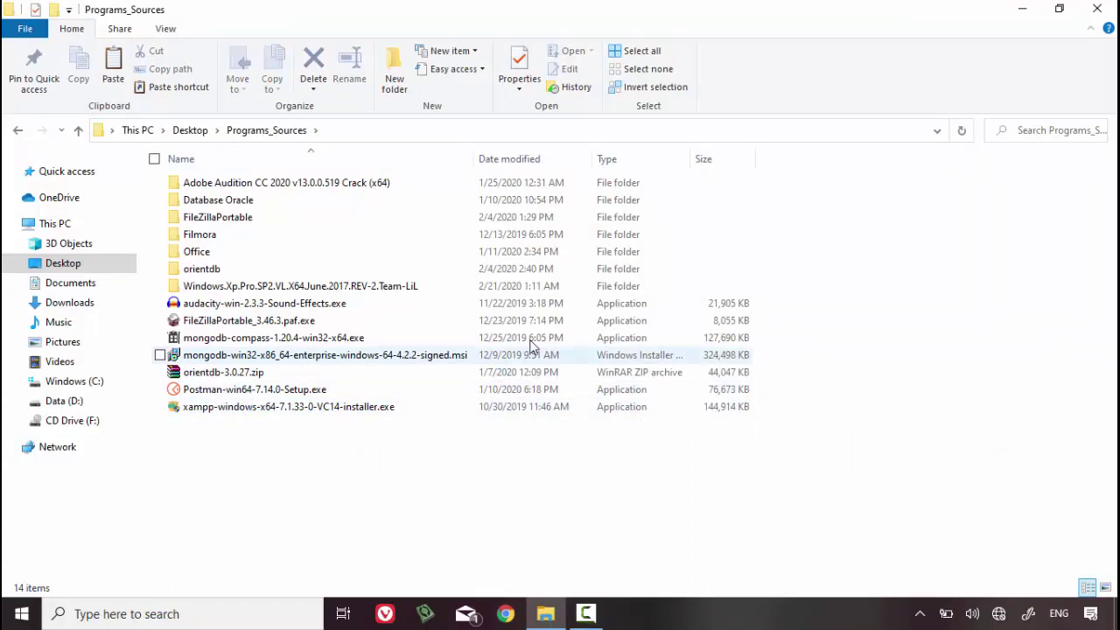
right_click(1033, 288)
mouse_move(1005, 295)
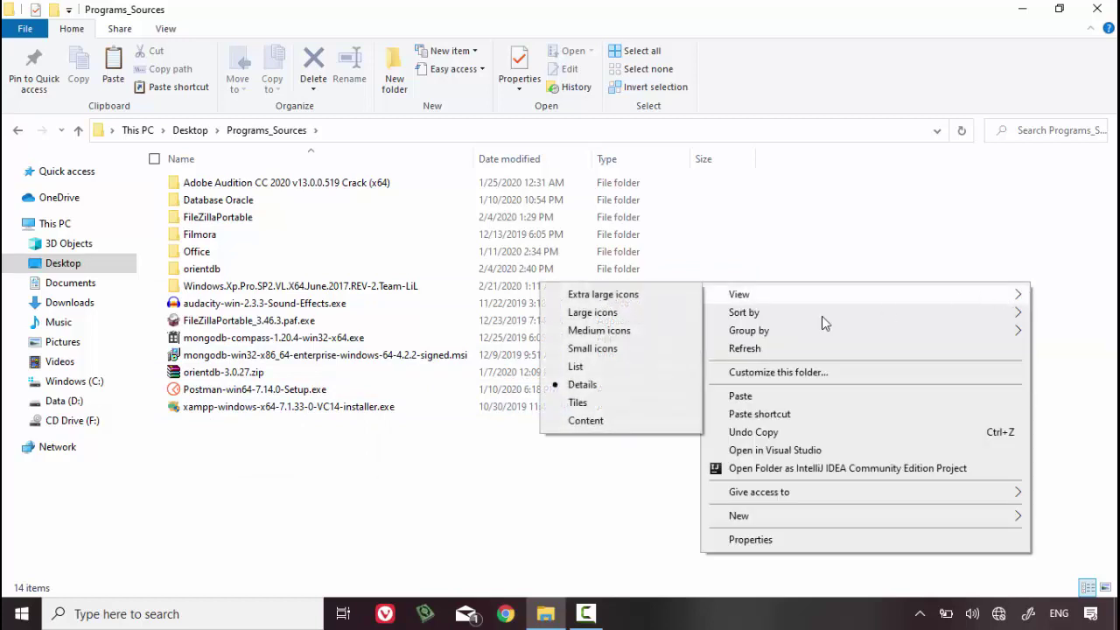
left_click(682, 320)
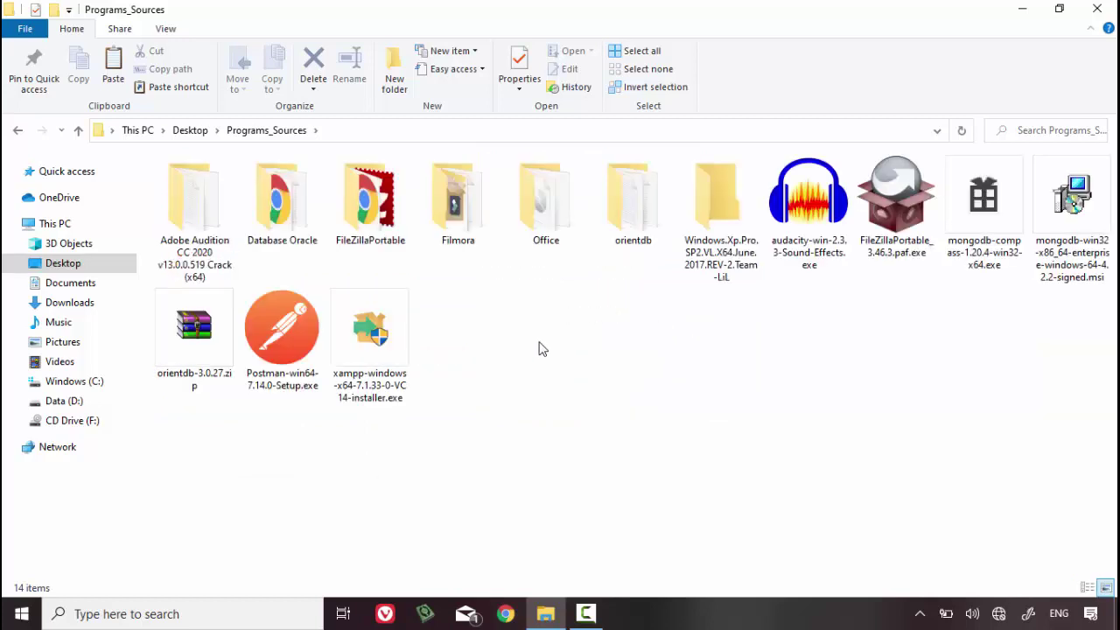
- Run xampp-windows-x64-7.1.33-0-VC14-installer.exe and proceed to the component selection
left_click(342, 353)
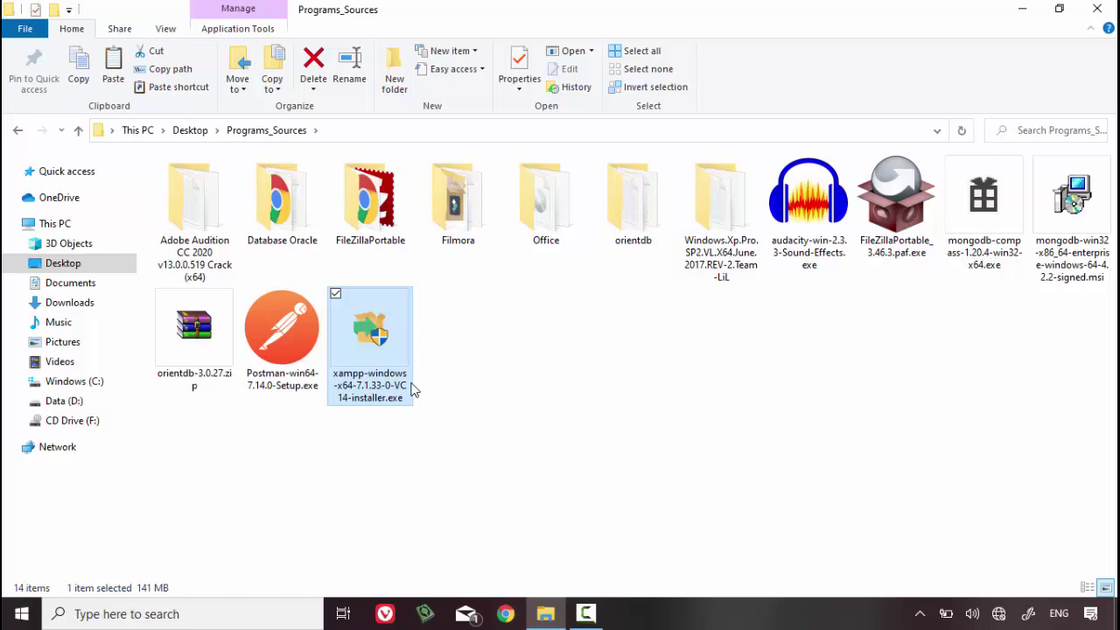
double_click(393, 357)
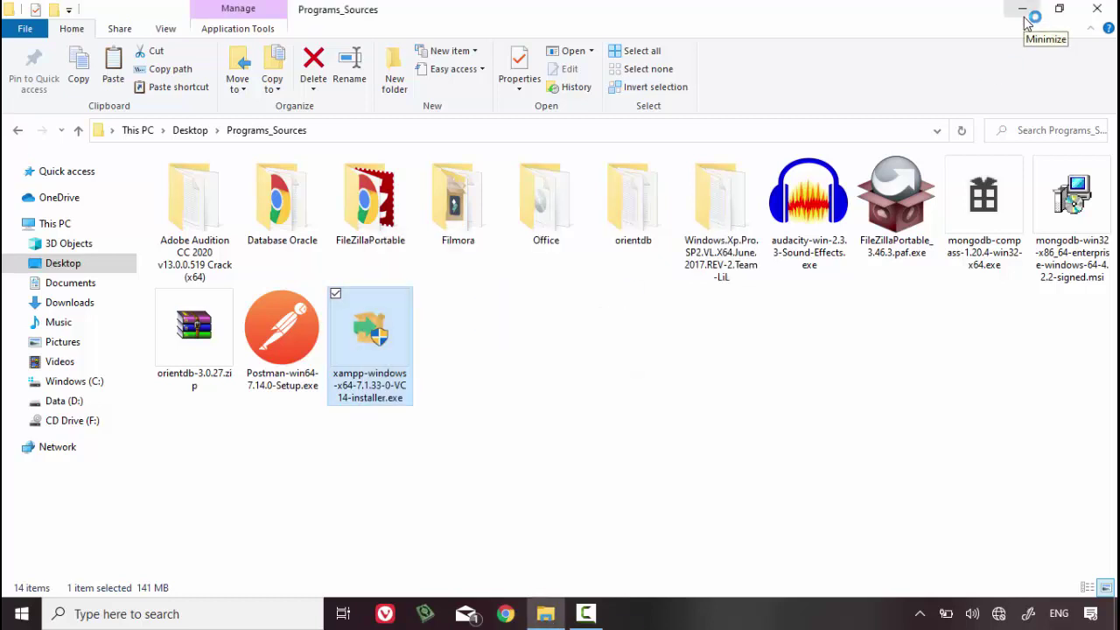
left_click(588, 331)
left_click(660, 468)
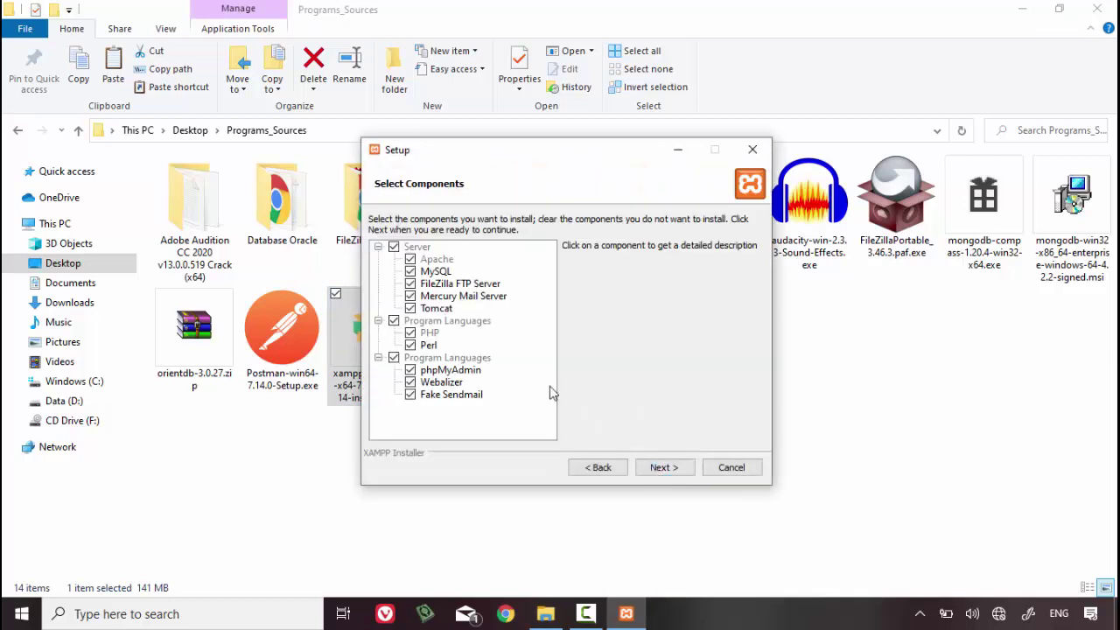
- Exclude FileZilla FTP Server, Mercury Mail Server, Perl, Webalizer and Fake Sendmail from the components to install
left_click(411, 285)
left_click(410, 308)
left_click(410, 295)
left_click(410, 309)
left_click(422, 385)
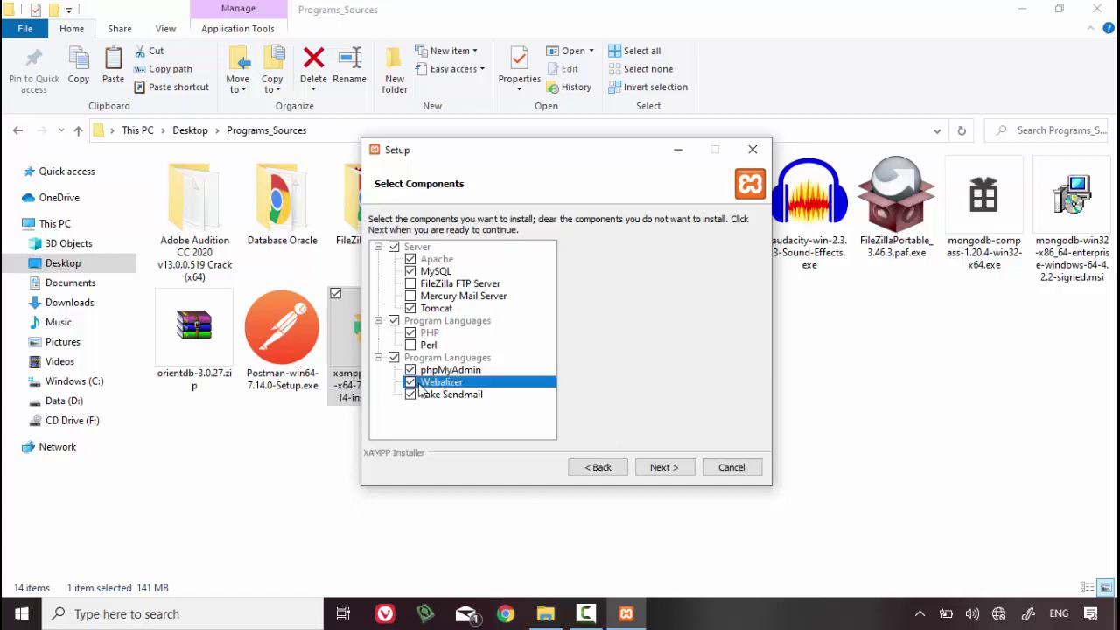
left_click(411, 382)
left_click(411, 395)
left_click(411, 336)
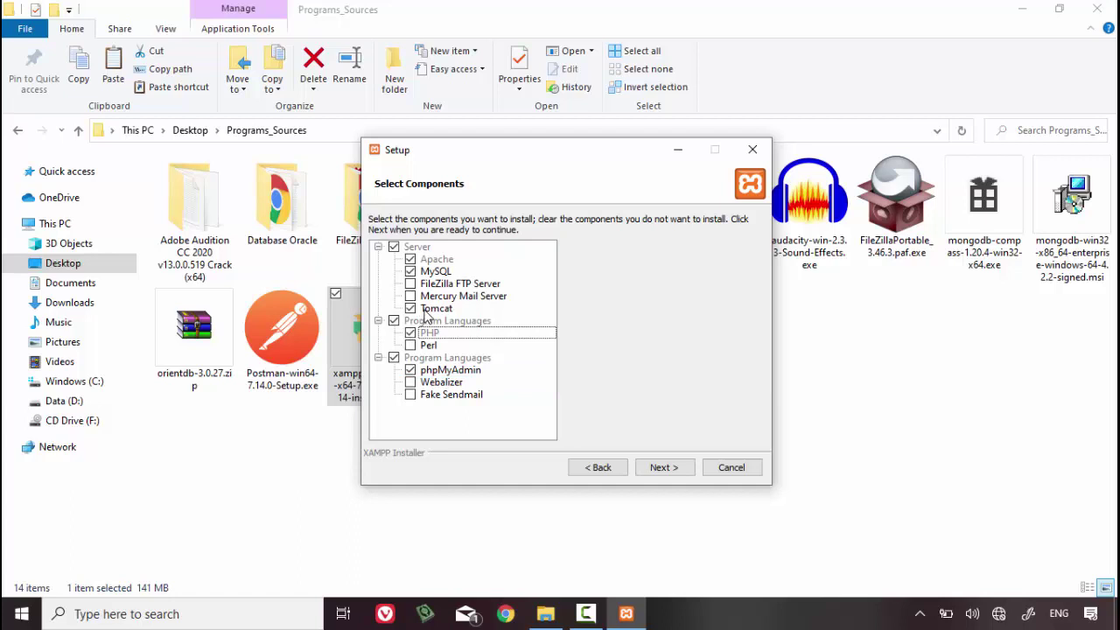
- Exclude Tomcat as well, keep Apache, MySQL, PHP and phpMyAdmin selected, and proceed to the installation folder
left_click(425, 310)
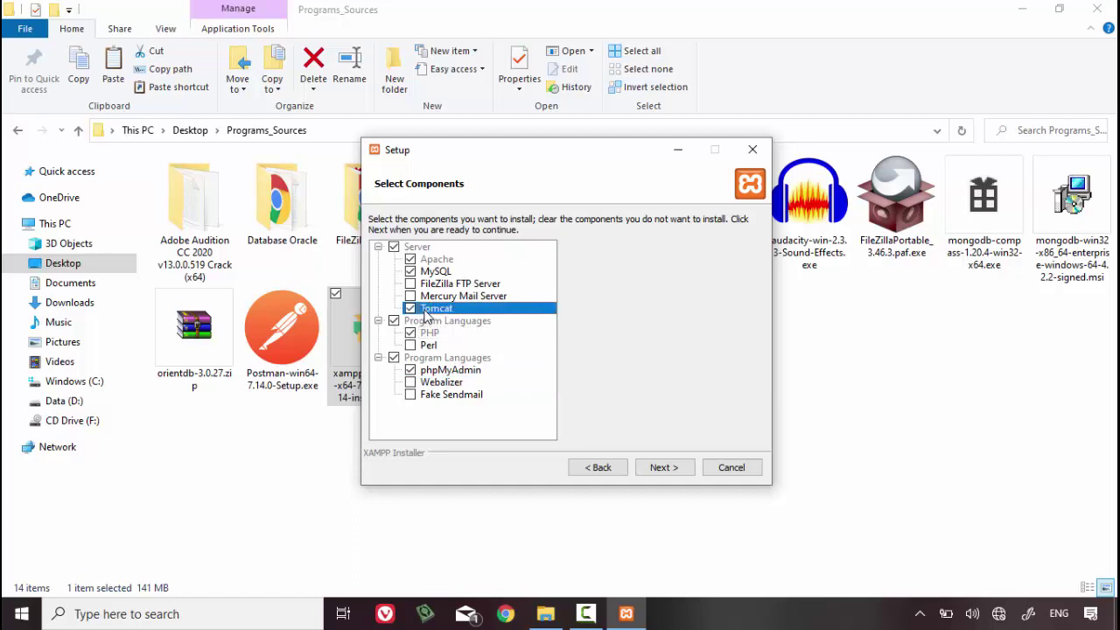
left_click(413, 309)
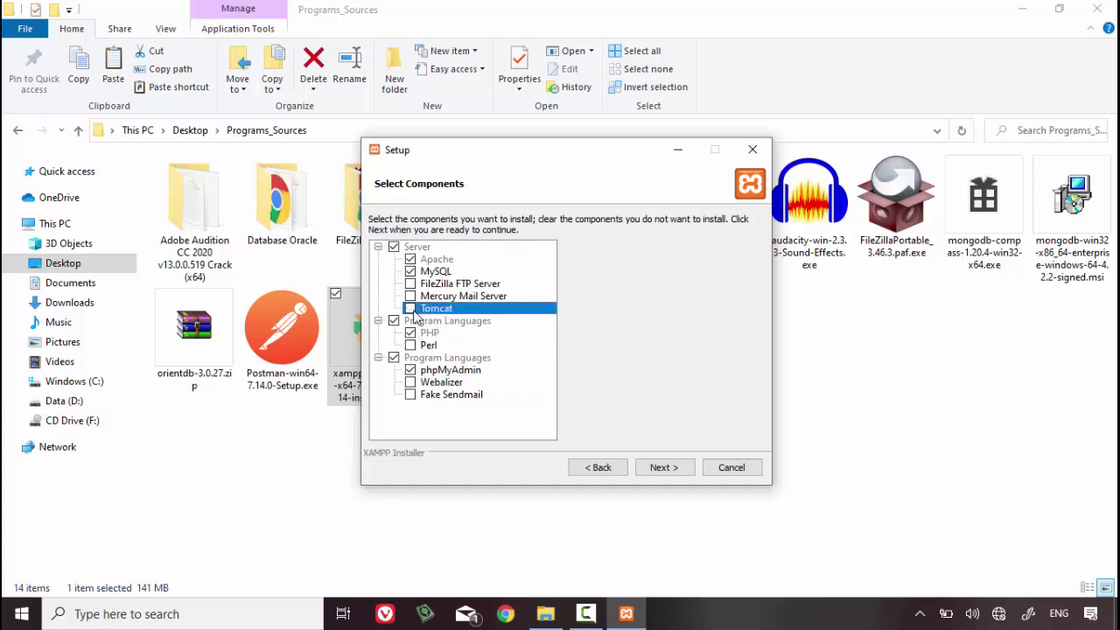
left_click(450, 263)
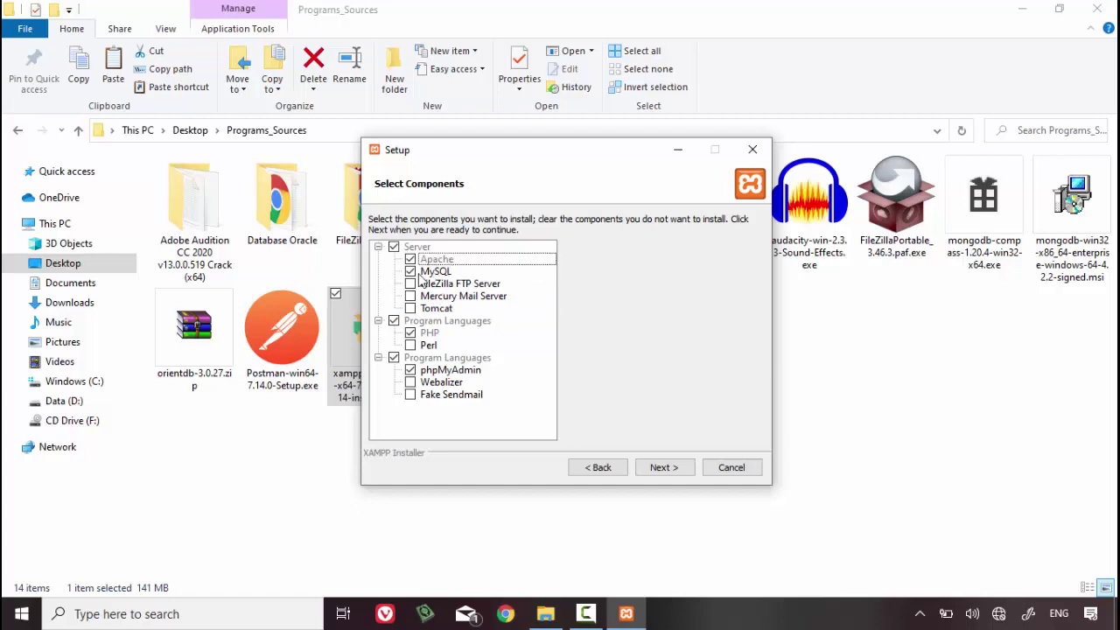
left_click(421, 273)
left_click(435, 373)
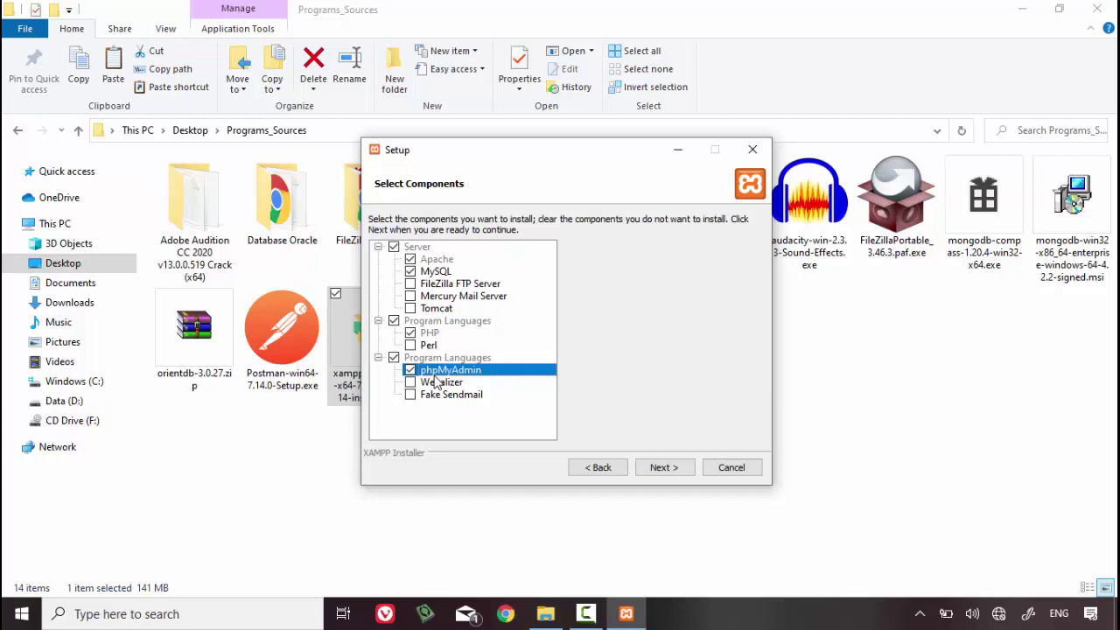
left_click(670, 469)
- Browse for an installation location and go to the Database folder inside CairoUniv on the Desktop
left_click(610, 243)
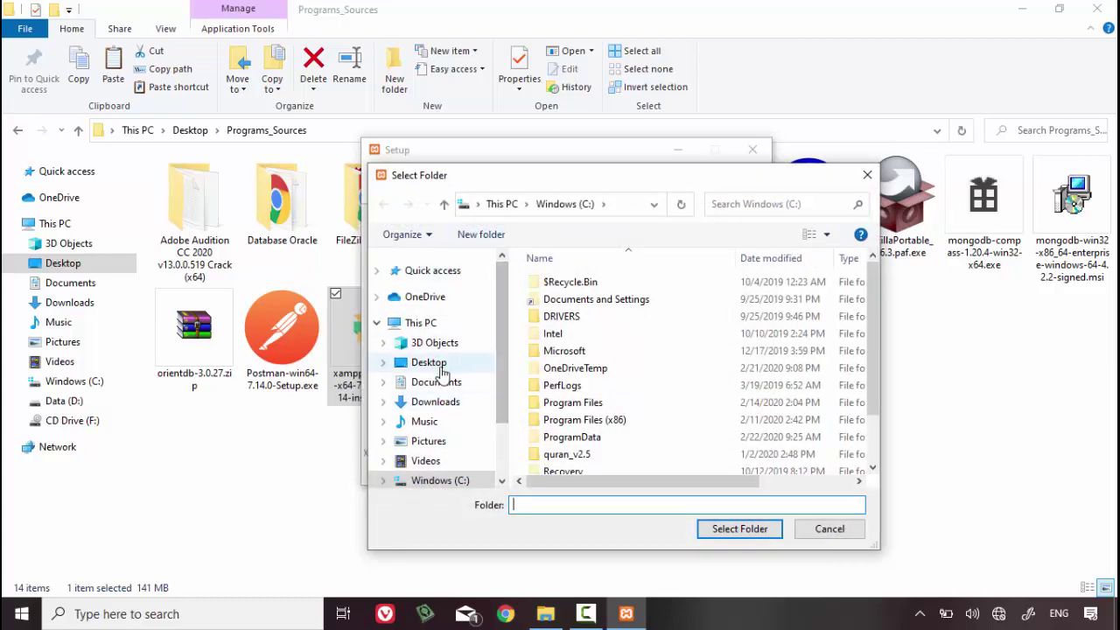
left_click(431, 362)
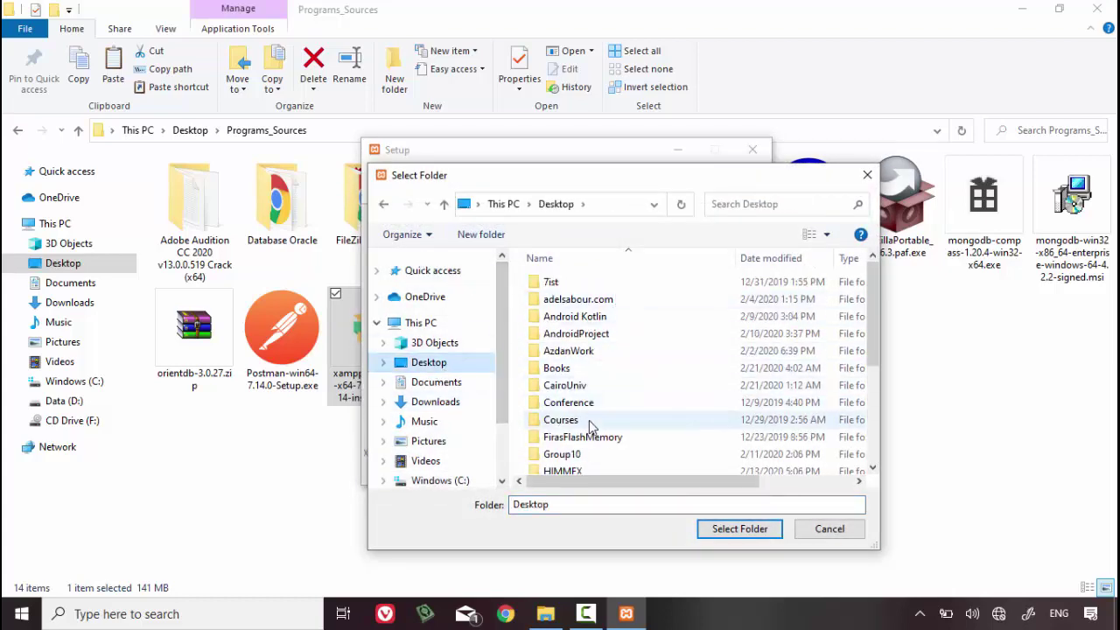
left_click(602, 390)
double_click(602, 390)
left_click(614, 307)
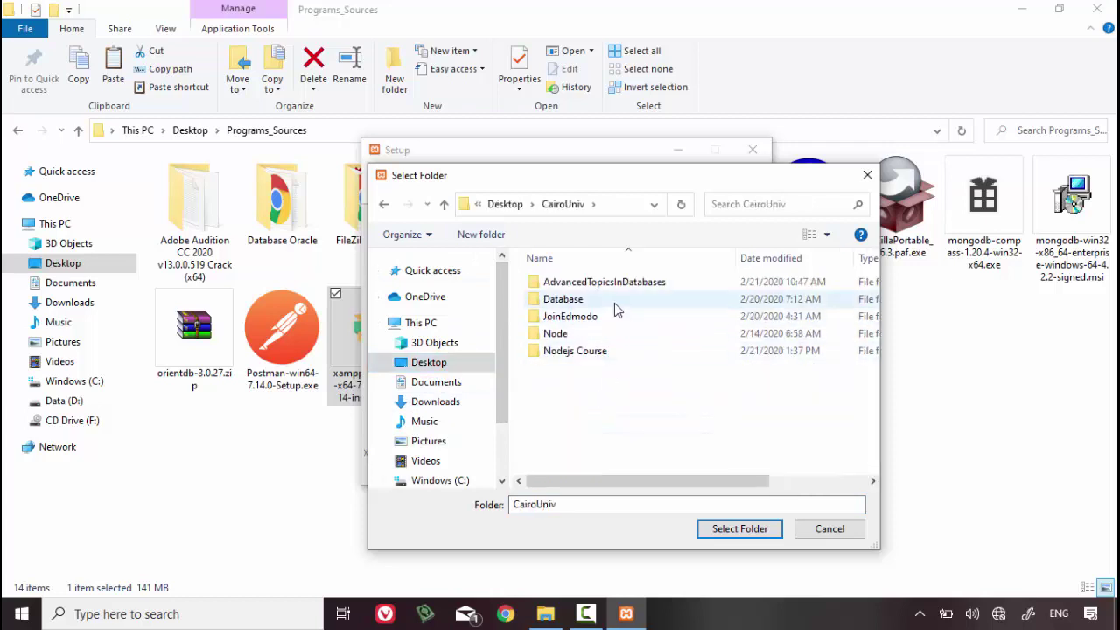
double_click(614, 307)
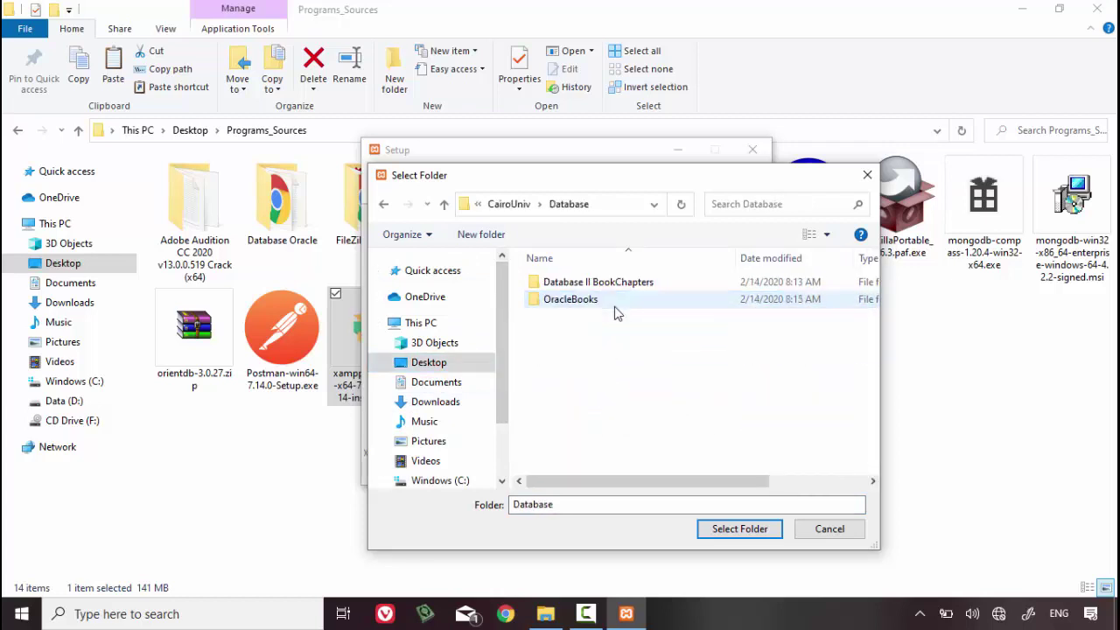
- Create a folder named PHPMyAdminSoft inside Database and choose it as the installation folder
left_click(482, 234)
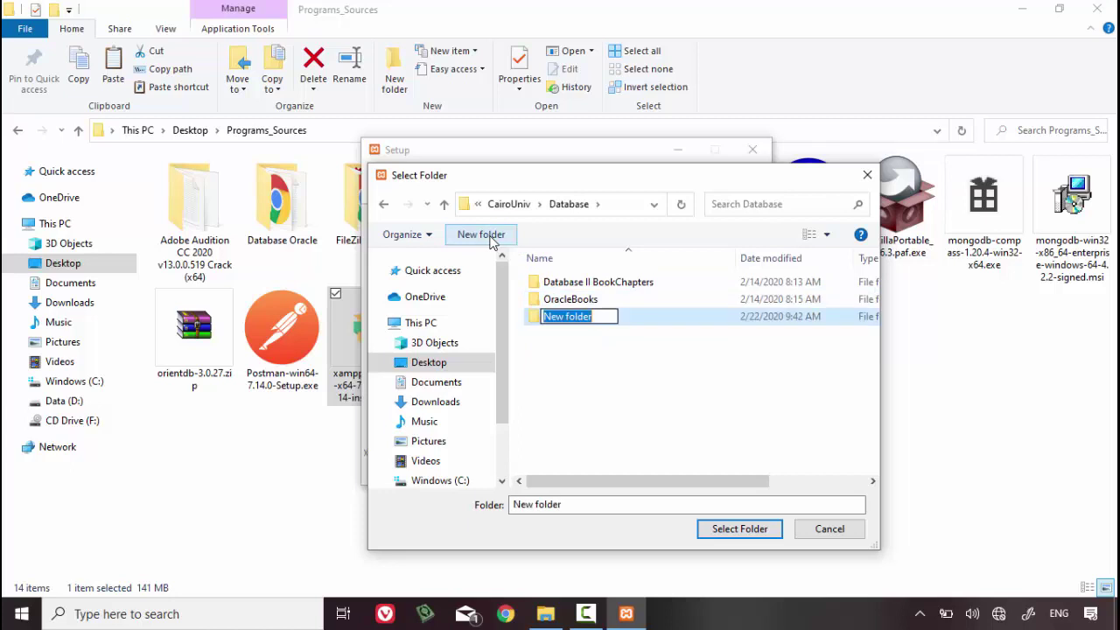
type("PHP")
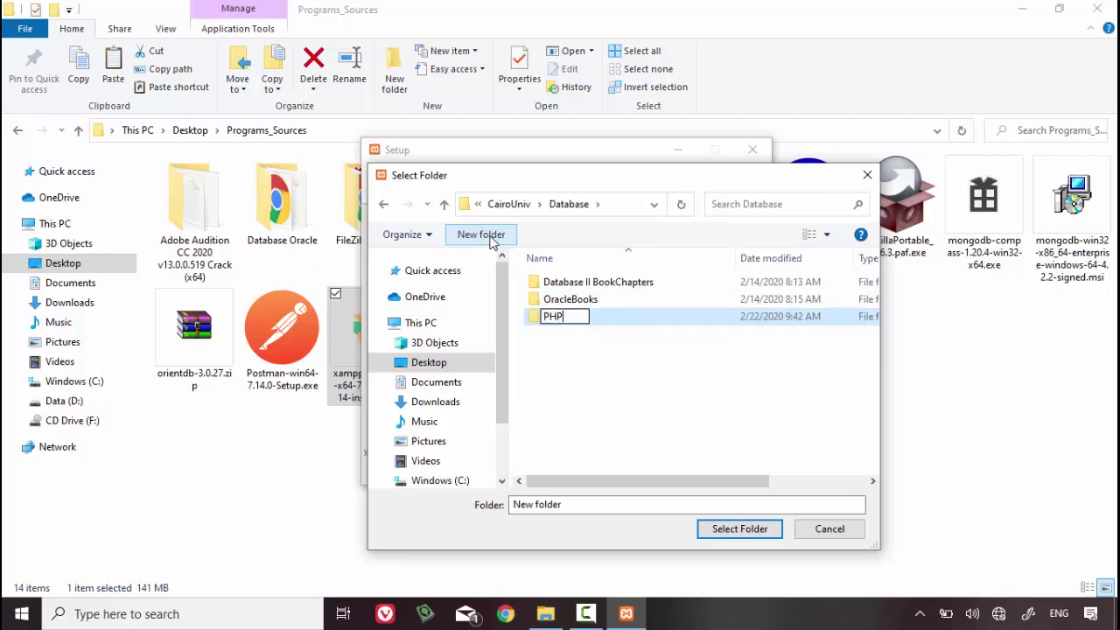
type("MyAdmin")
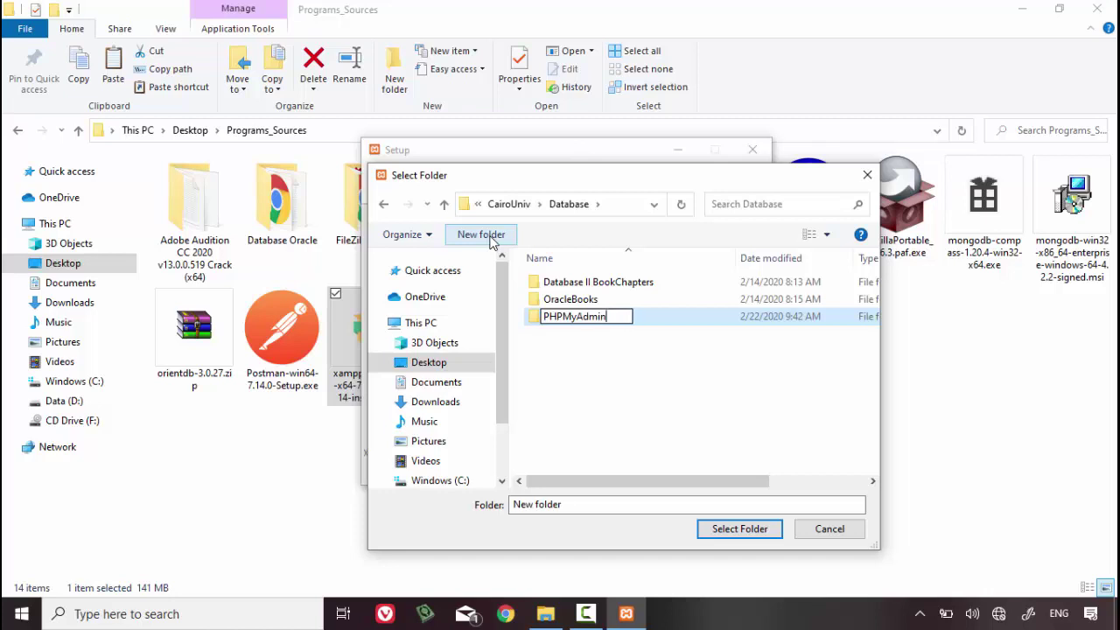
type("ft")
key("Return")
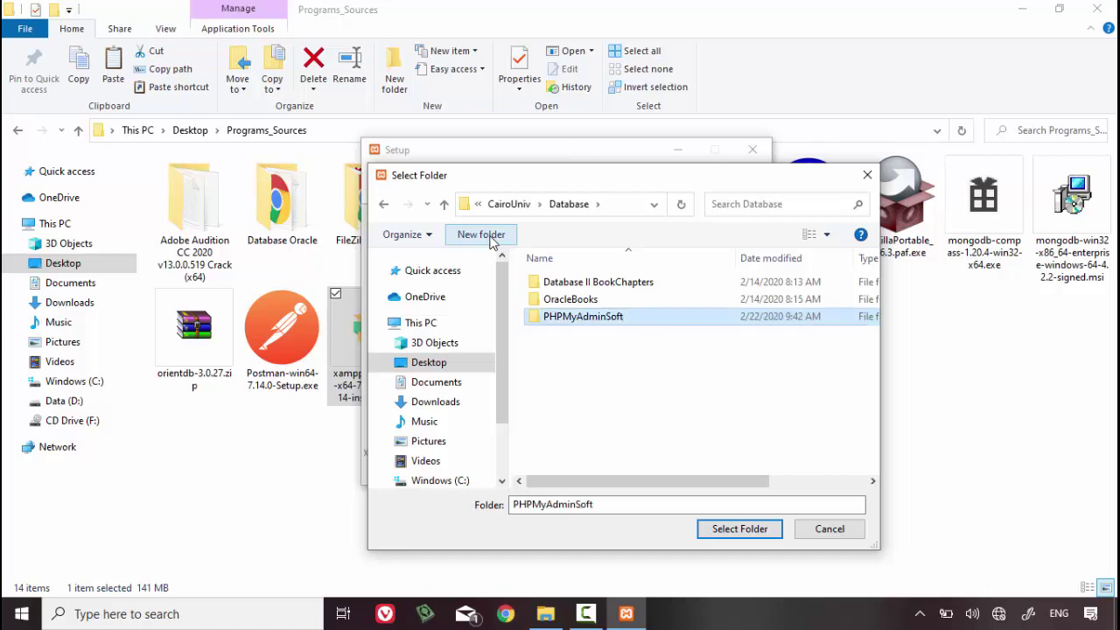
double_click(687, 317)
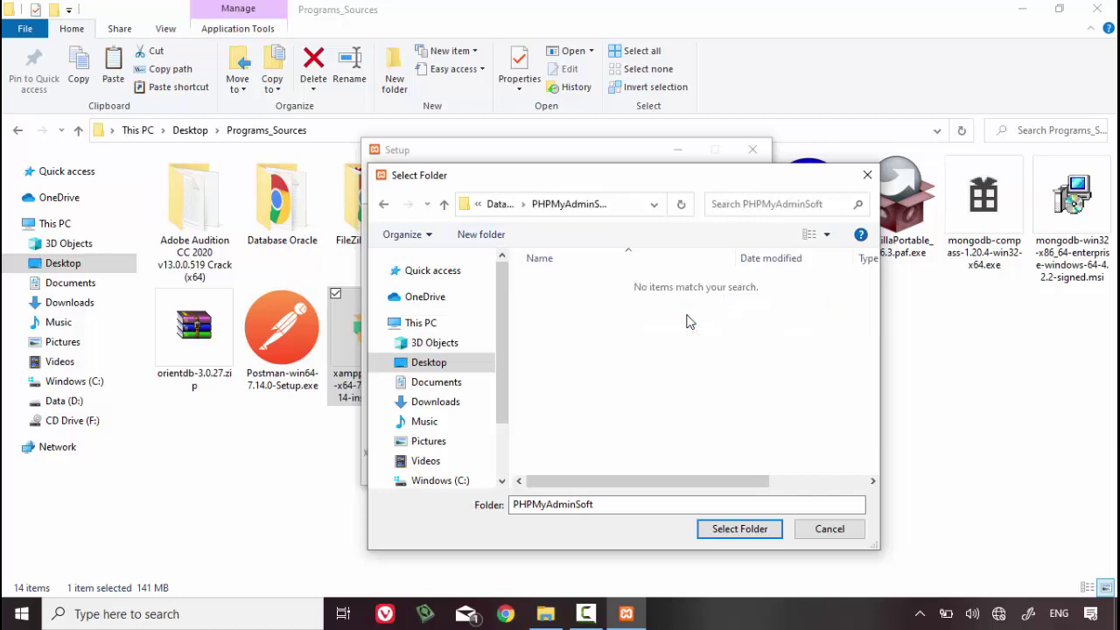
left_click(768, 528)
- Continue the setup, decline to learn more about Bitnami for XAMPP, and start the installation
left_click(670, 469)
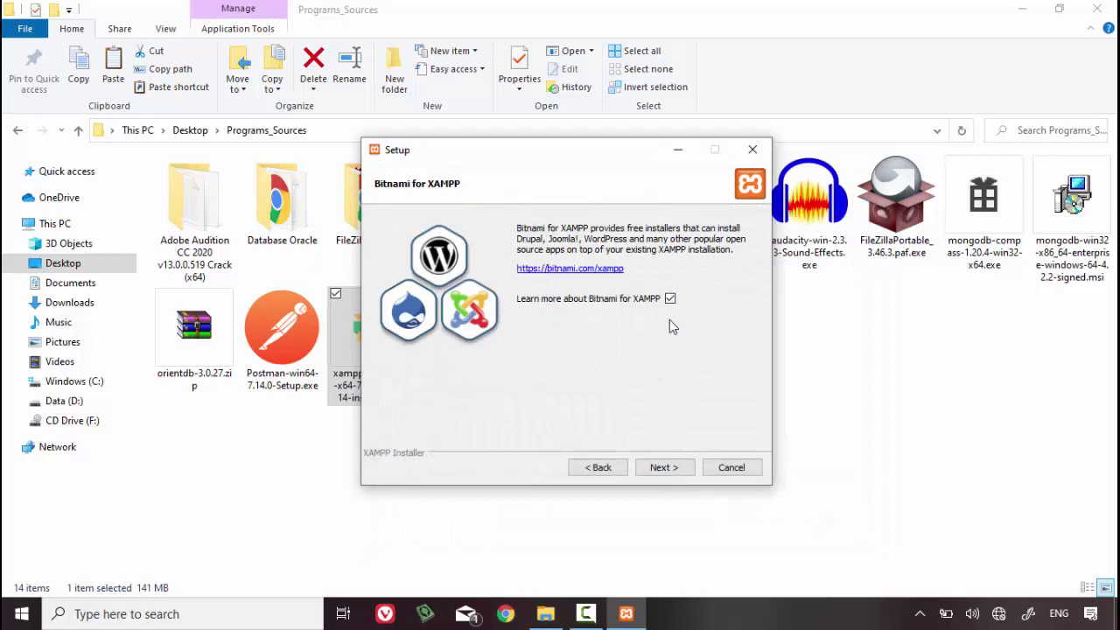
left_click(670, 299)
left_click(668, 469)
left_click(663, 468)
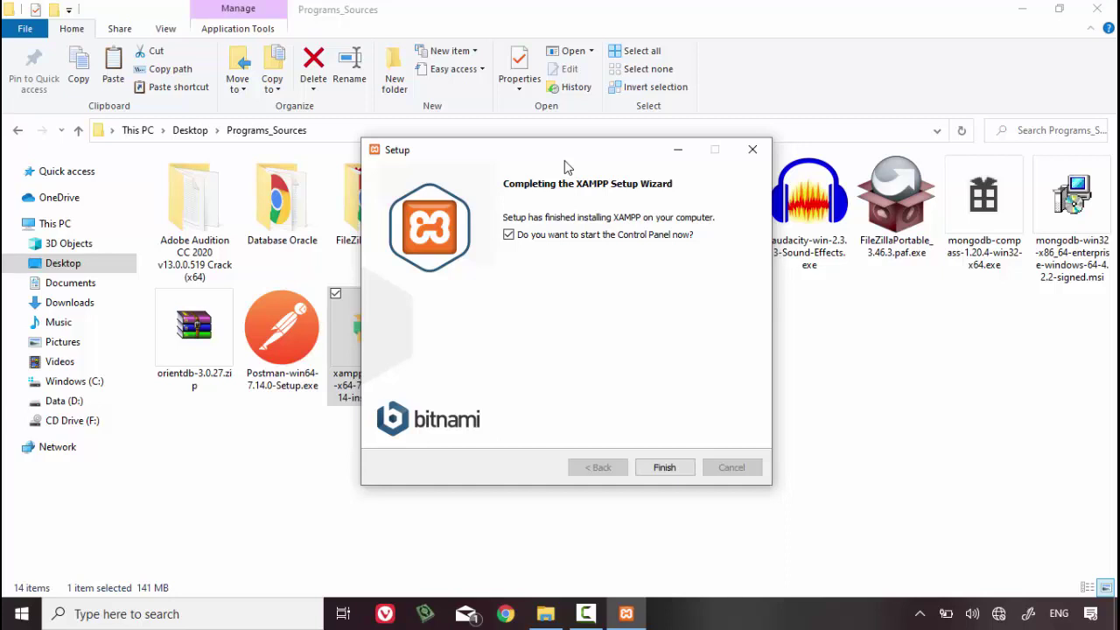
- Finish the setup with the Control Panel set to start, save English as its language, and move its window toward the screen's centre
left_click(680, 474)
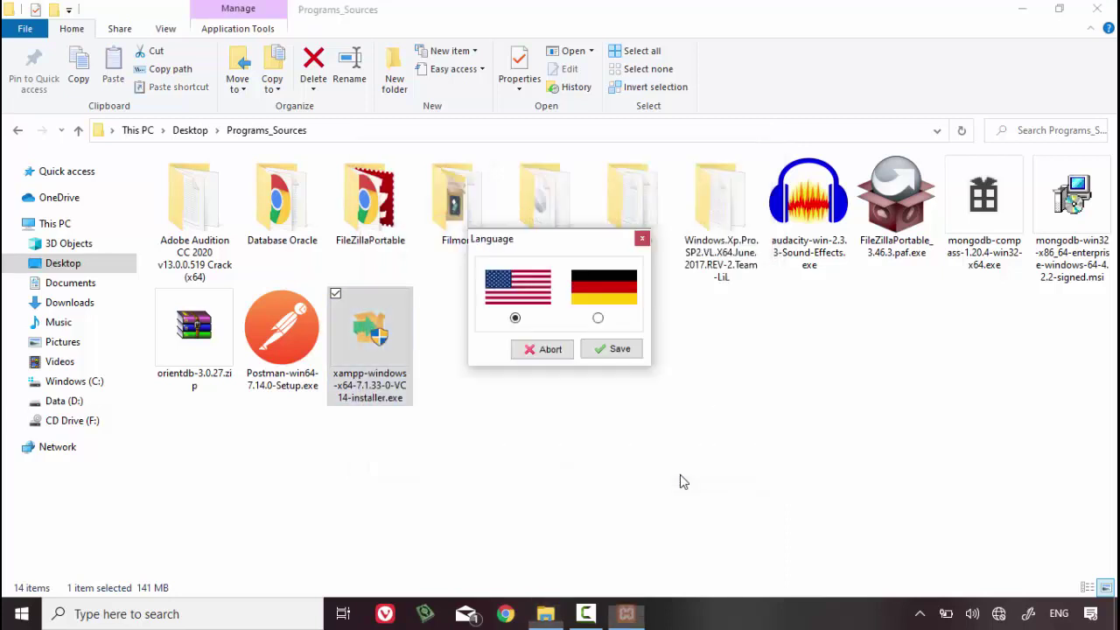
left_click(620, 357)
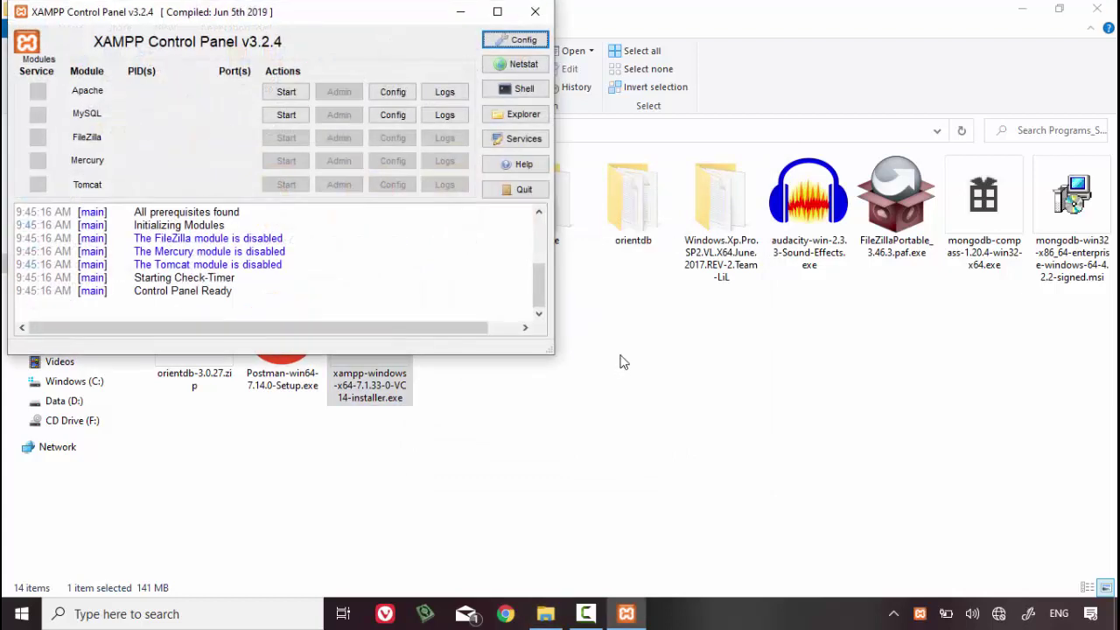
left_click_drag(179, 12, 417, 105)
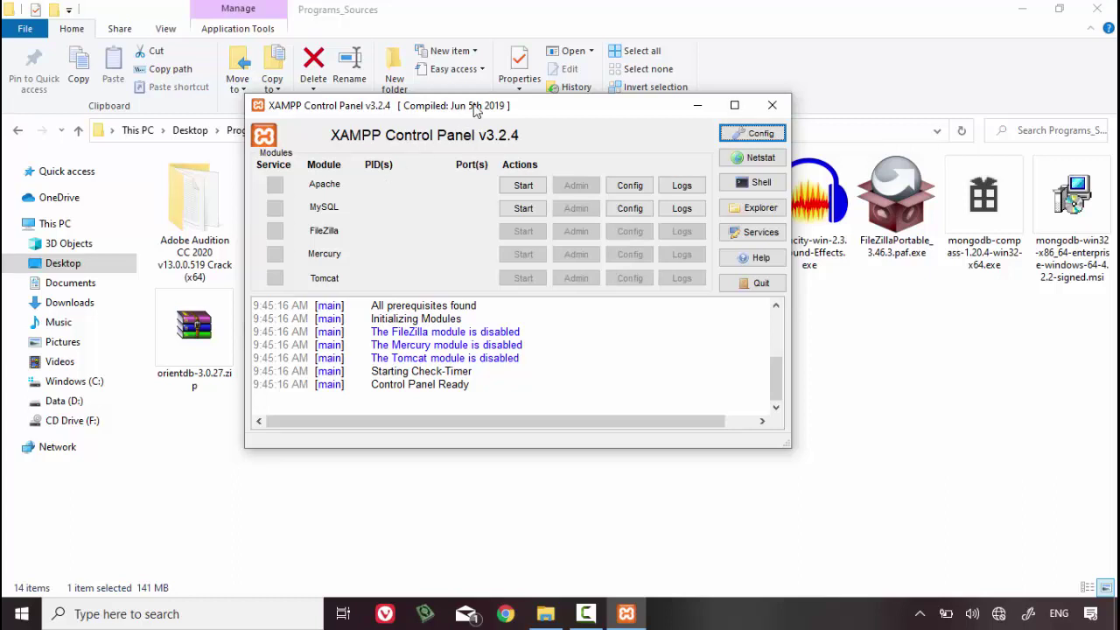
left_click_drag(476, 106, 598, 117)
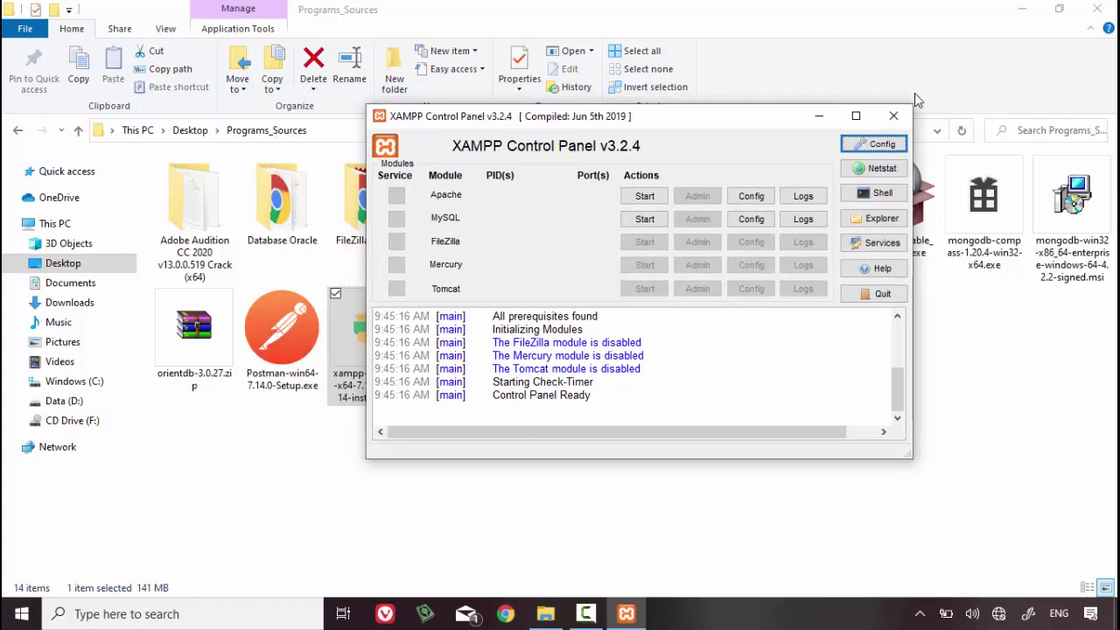
- Close the XAMPP Control Panel and open the PHPMyAdminSoft folder under Desktop, CairoUniv, Database
left_click(894, 116)
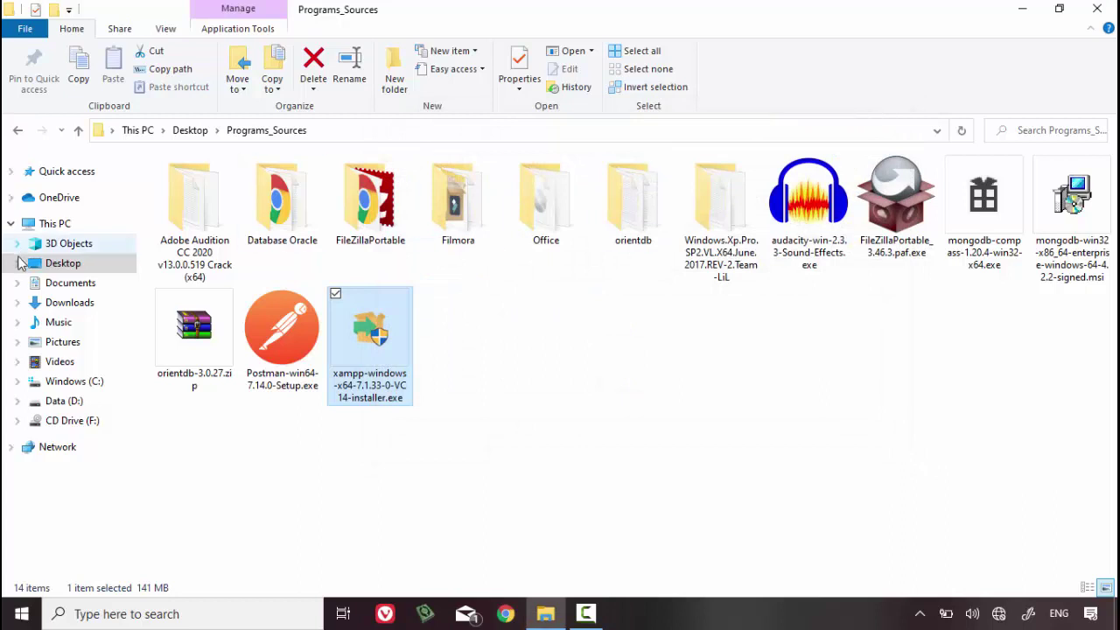
left_click(44, 266)
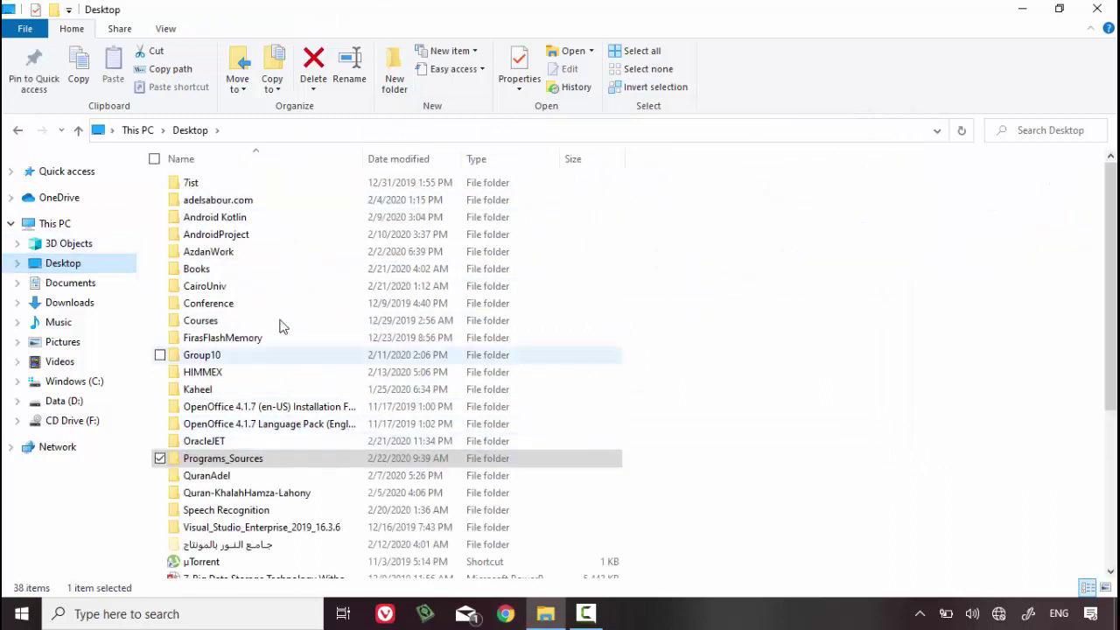
double_click(278, 287)
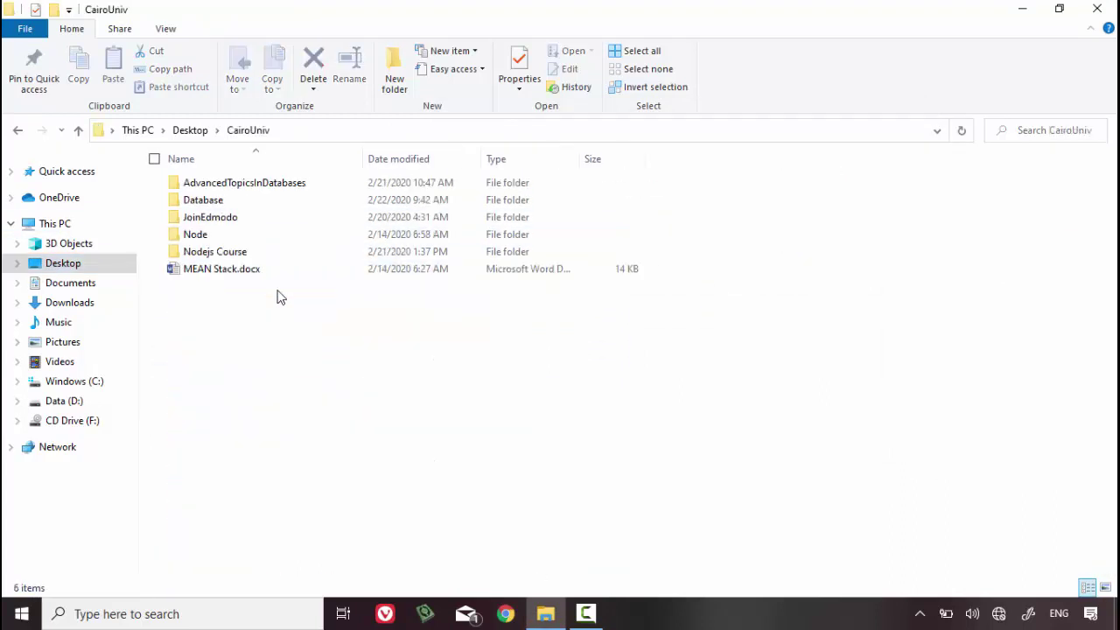
double_click(292, 201)
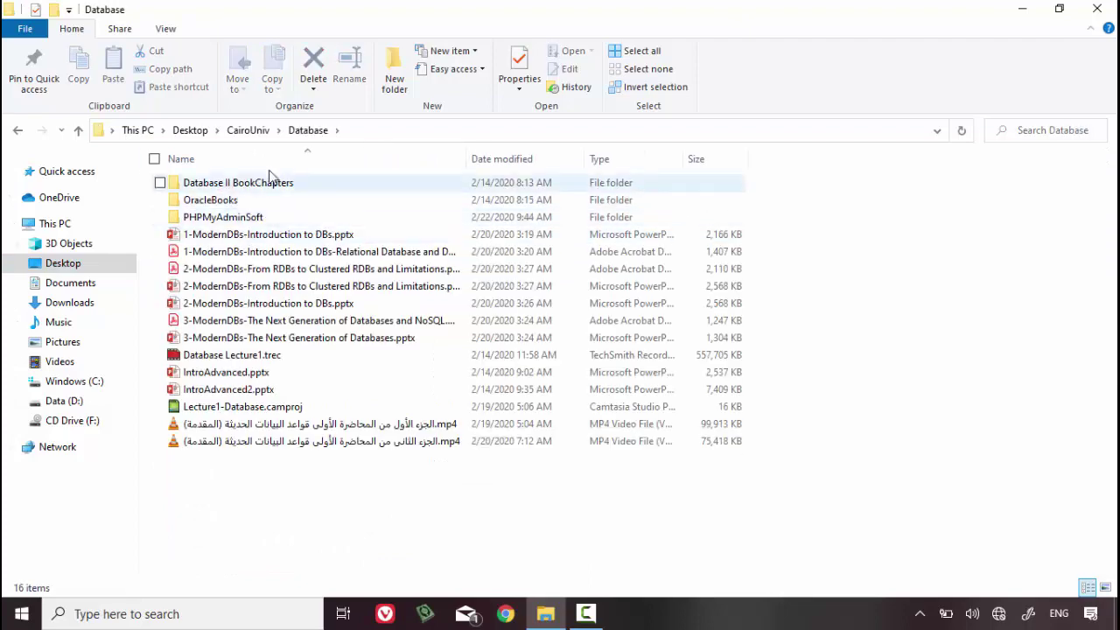
double_click(260, 219)
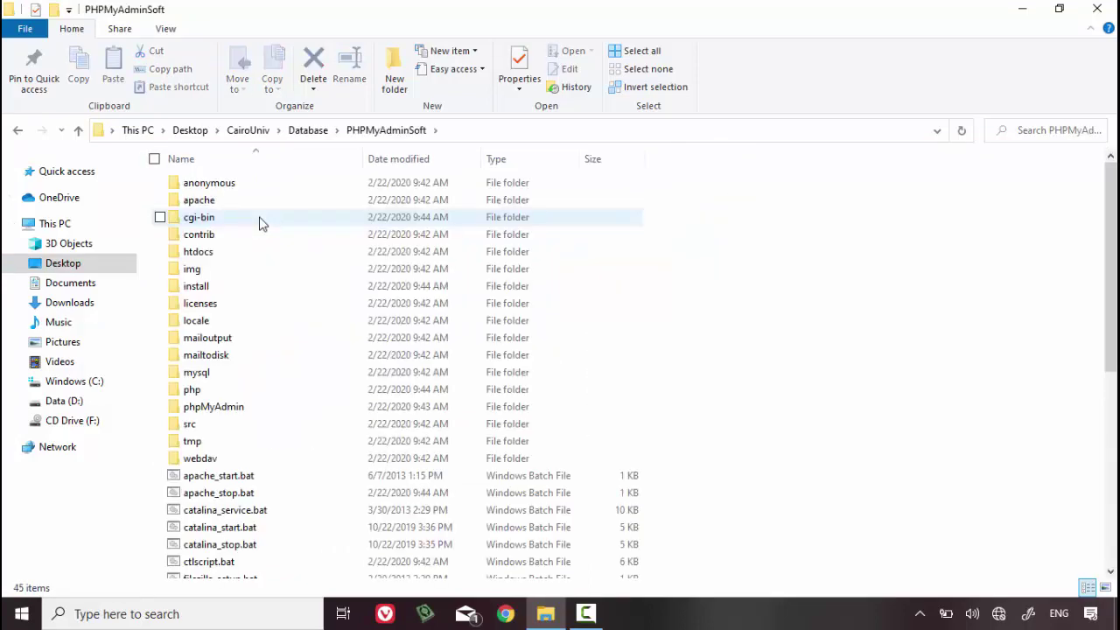
- Look through the installed files in PHPMyAdminSoft and launch xampp-control.exe
scroll(260, 224, "down", 7)
scroll(262, 227, "up", 7)
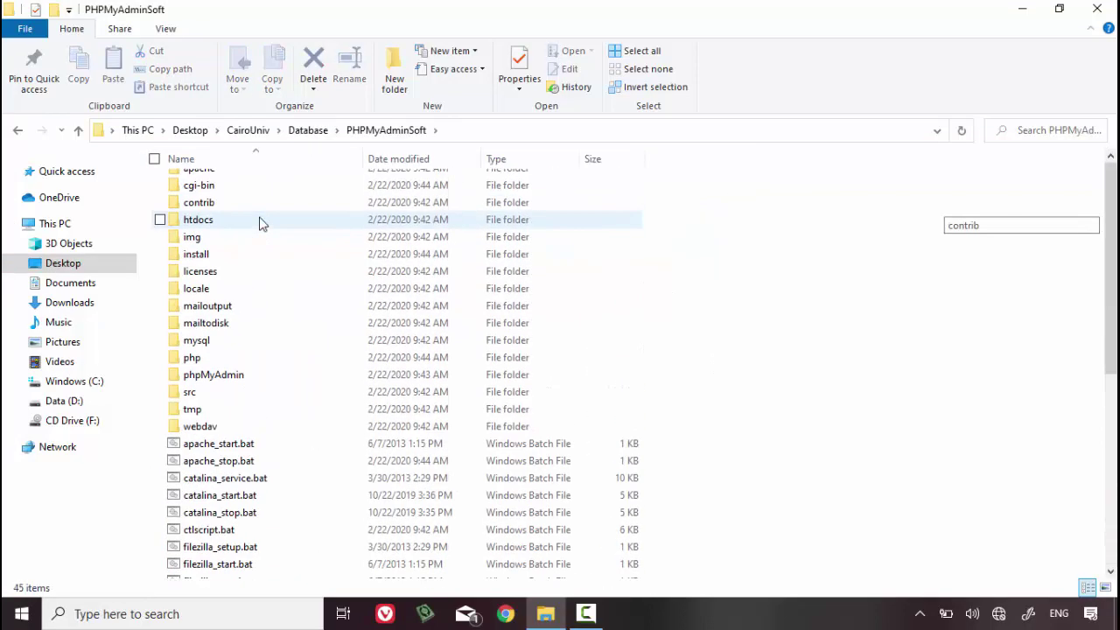
scroll(334, 291, "down", 7)
scroll(334, 292, "down", 1)
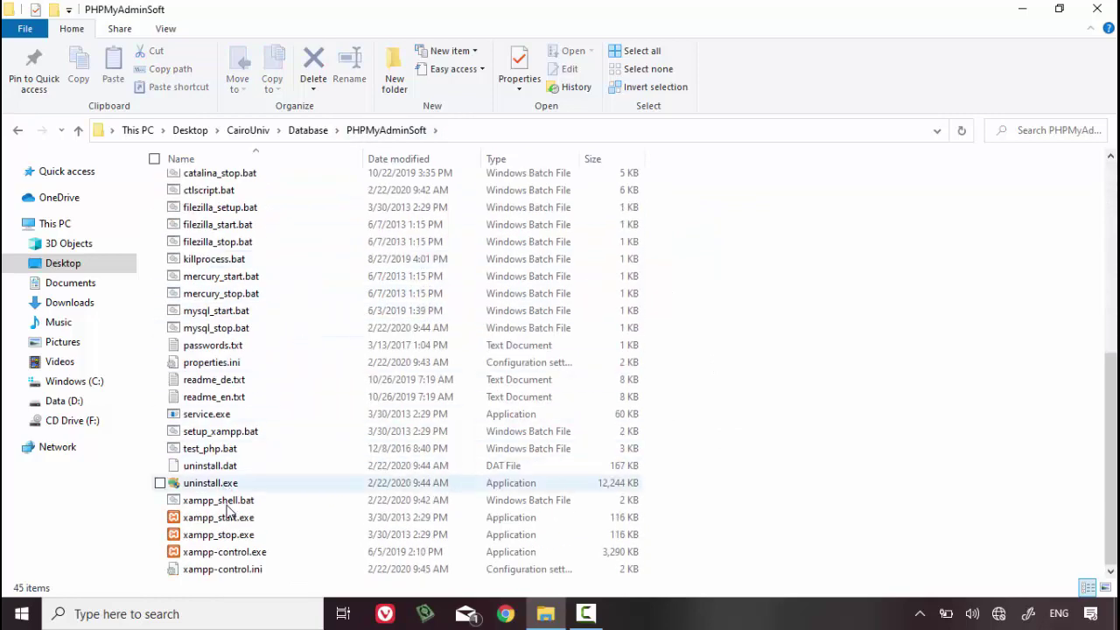
double_click(263, 554)
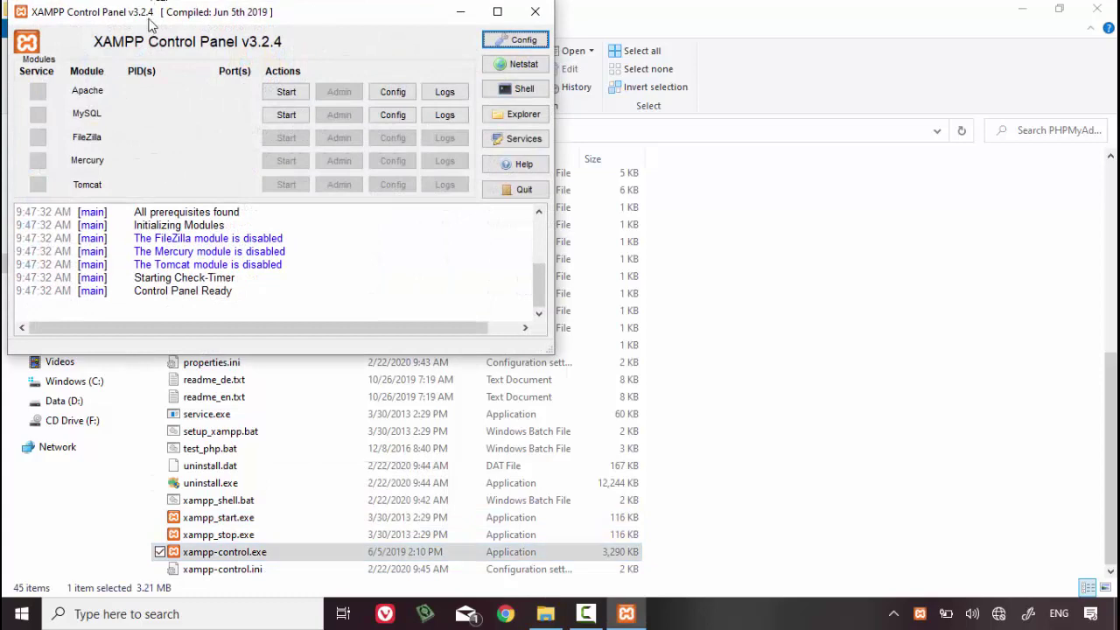
- Move the XAMPP Control Panel window toward the screen's centre and start the MySQL module
left_click_drag(149, 25, 637, 154)
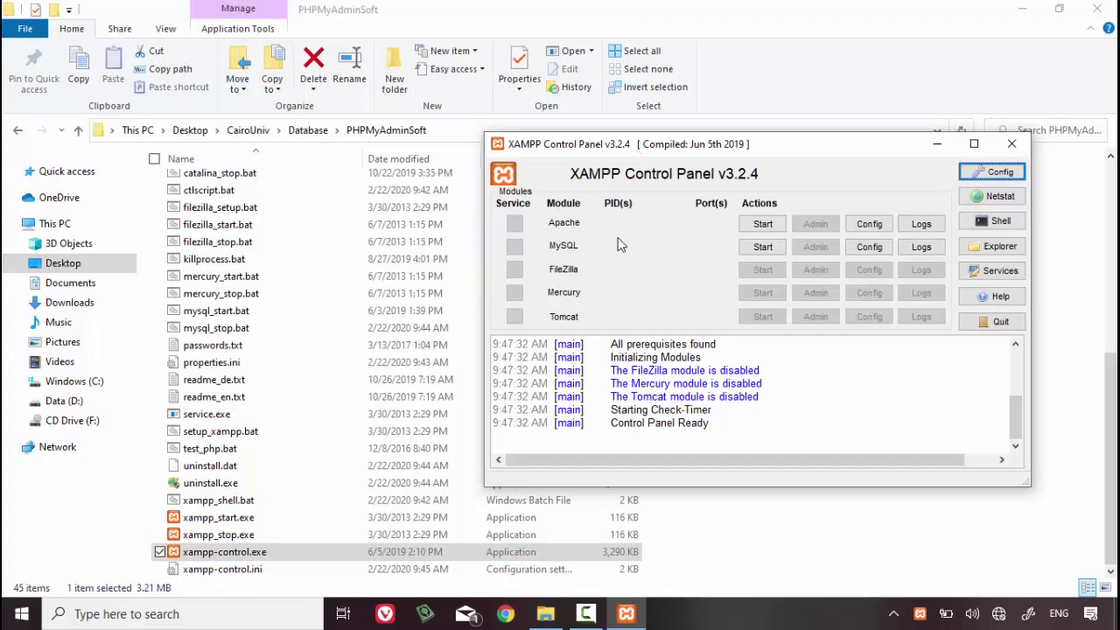
left_click(761, 247)
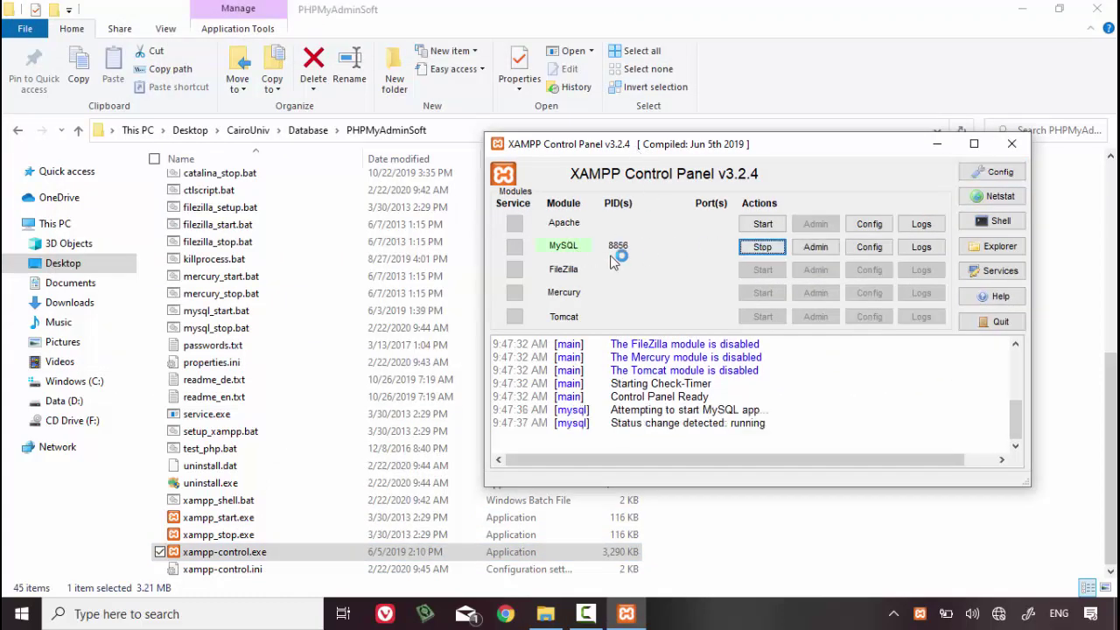
- Open the bin folder inside PHPMyAdminSoft's mysql folder and look through its files
left_click(517, 350)
scroll(257, 277, "up", 8)
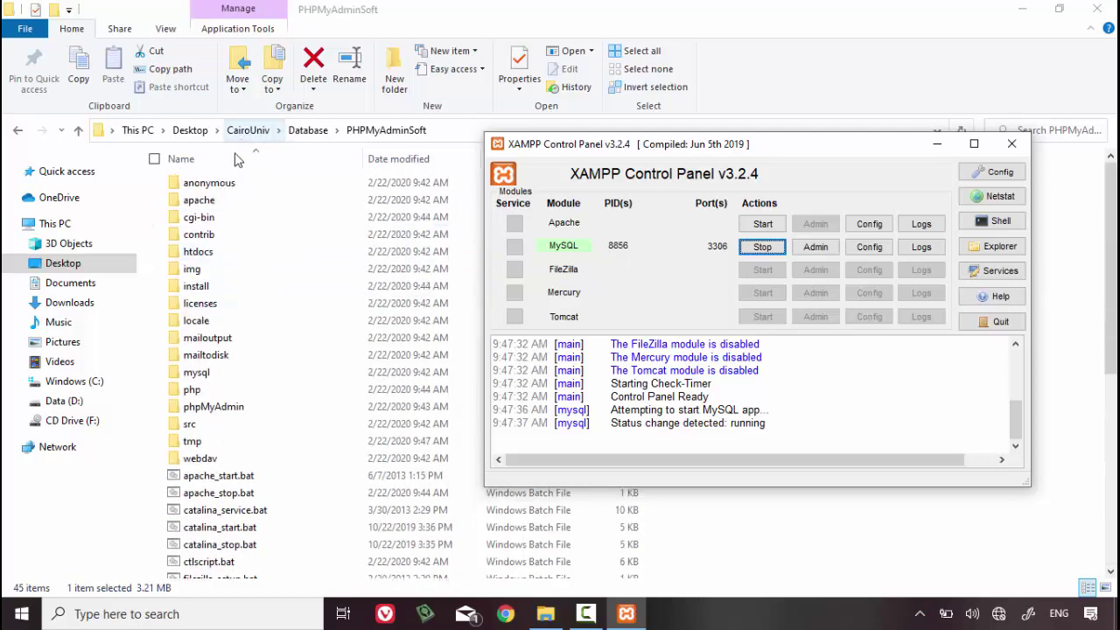
left_click(232, 380)
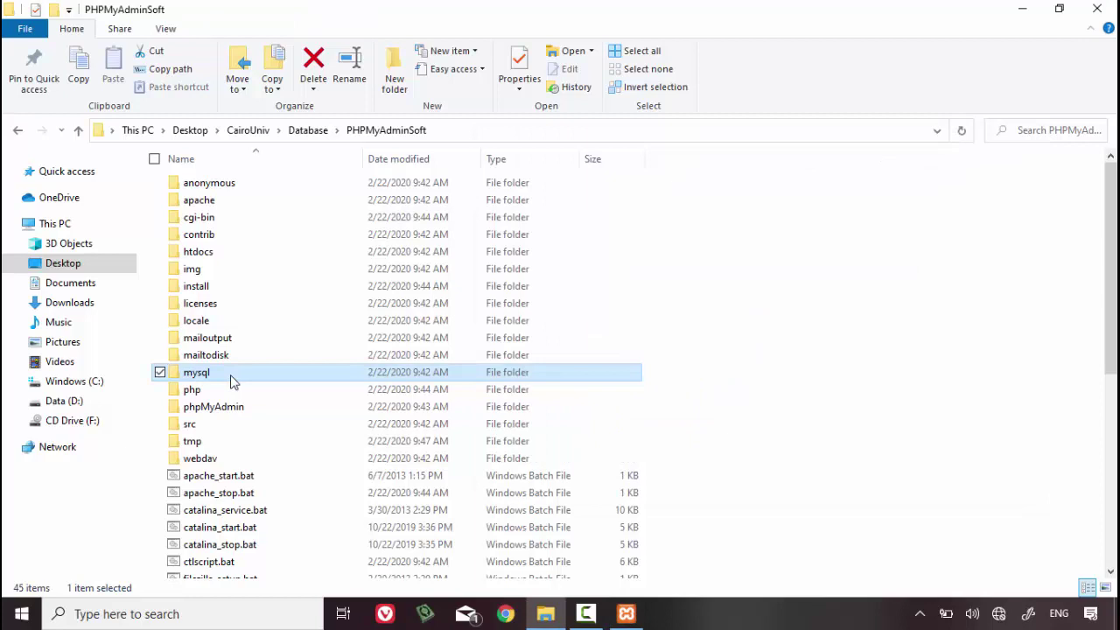
double_click(233, 381)
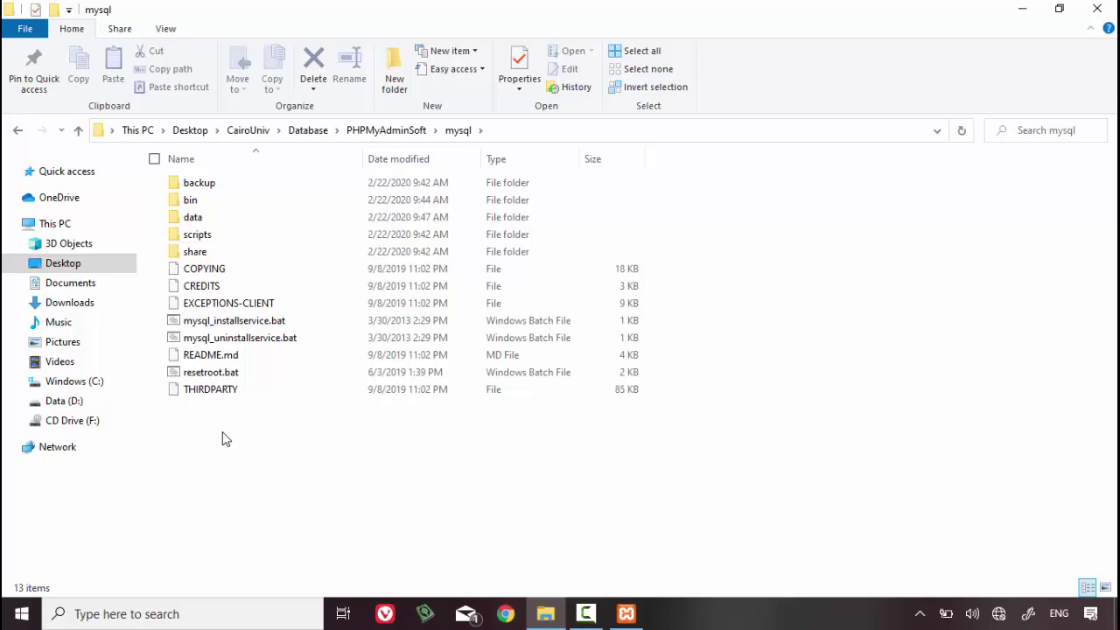
double_click(244, 203)
scroll(372, 355, "down", 20)
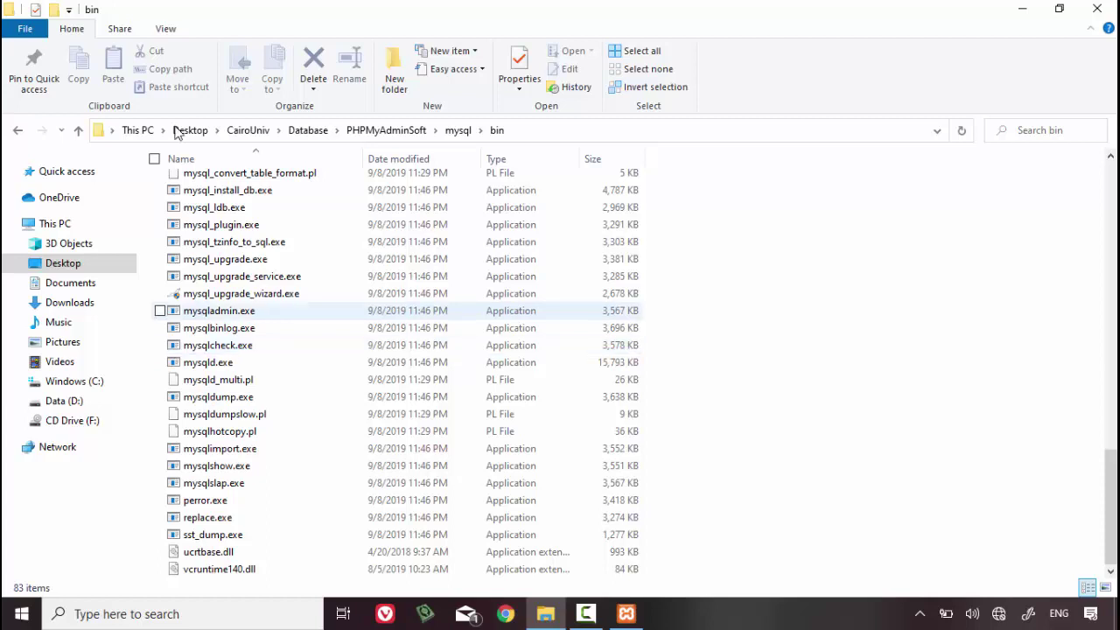
- Open Windows PowerShell from the bin folder, move its window lower, and write mysql -u root at its prompt
left_click(24, 29)
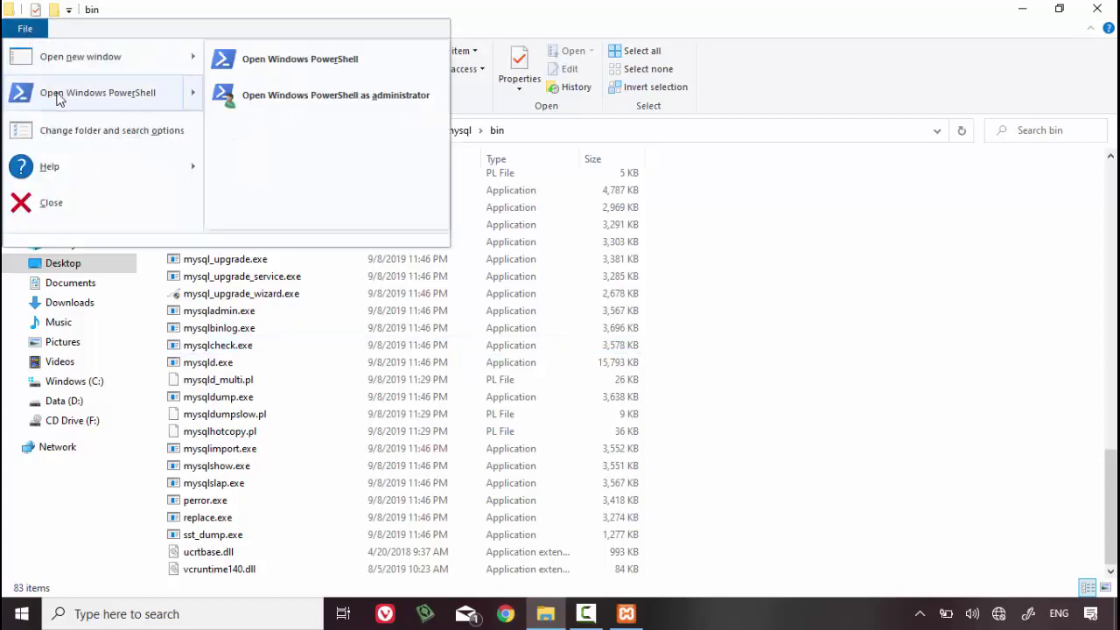
left_click(57, 96)
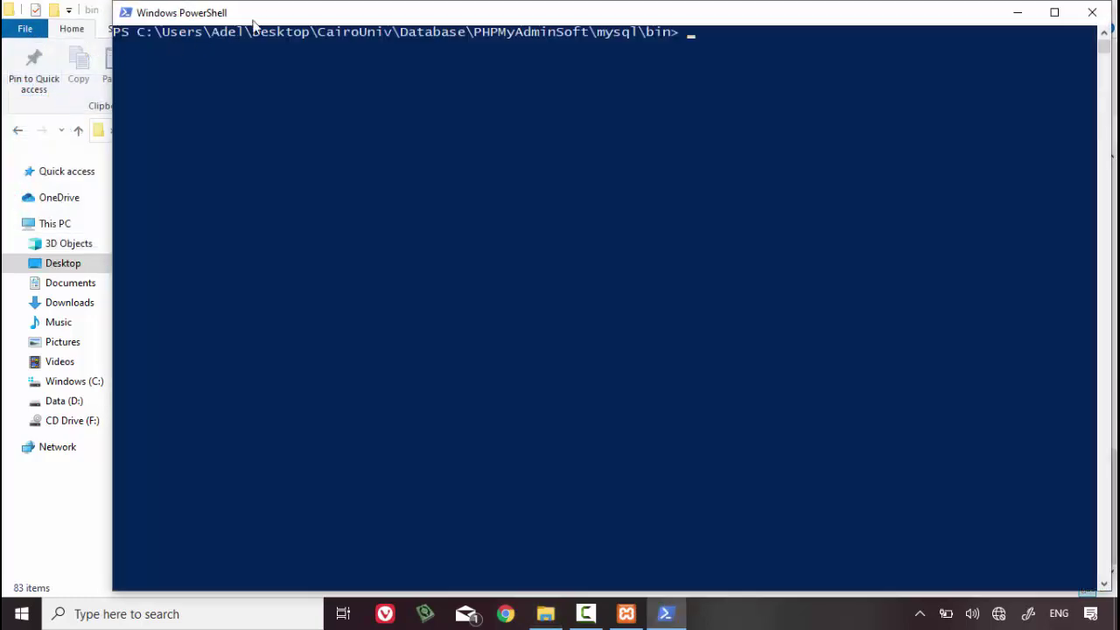
left_click_drag(300, 9, 271, 265)
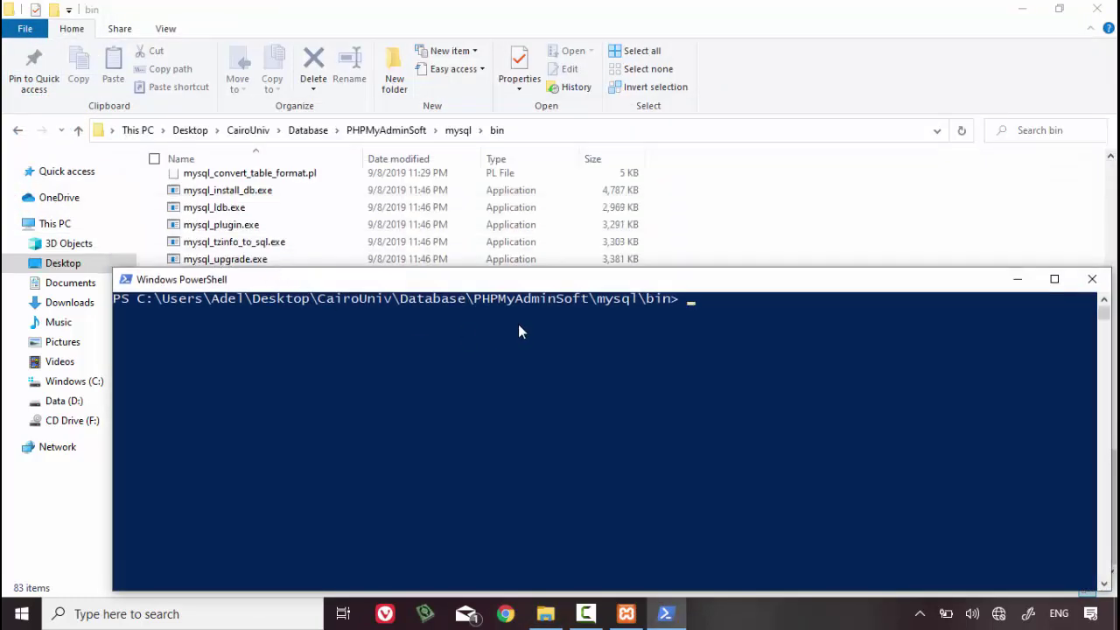
type("mysql")
type("-u root")
- Copy the bin folder path from the PowerShell prompt and open Command Prompt
left_click_drag(680, 300, 142, 290)
key("Return")
key("super")
type("cmd")
key("Return")
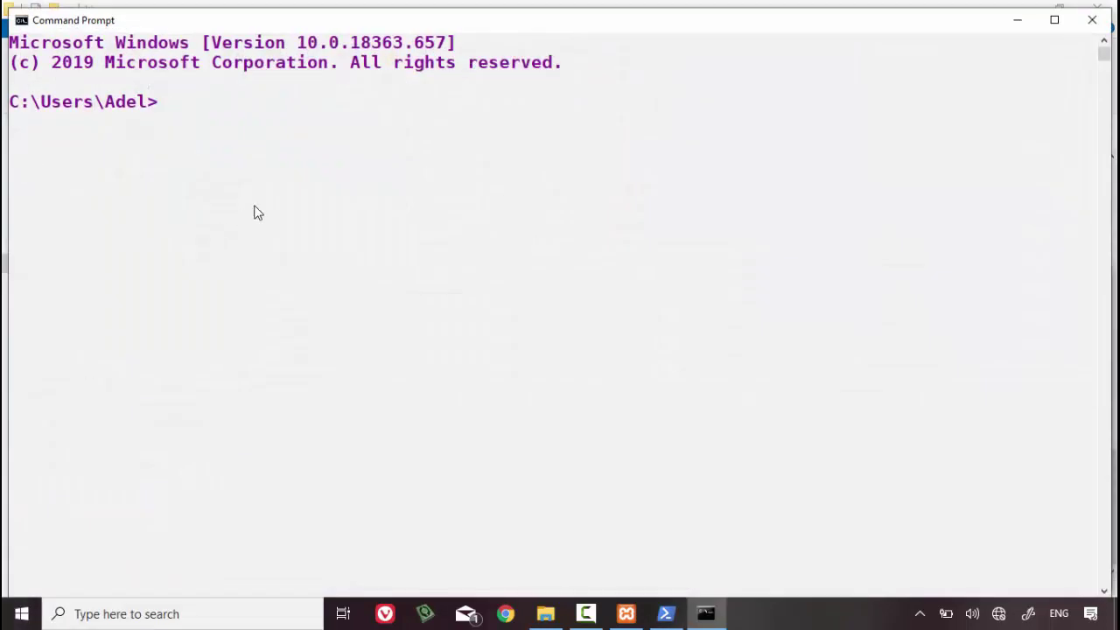
- Change Command Prompt's directory to the copied PHPMyAdminSoft\mysql\bin path, without the trailing > character
left_click_drag(462, 8, 480, 102)
type("cd")
type("C:\\Users\\Adel\\Desktop\\CairoUniv\\Database\\PHPMyAdminSoft\\mysql\\bin>")
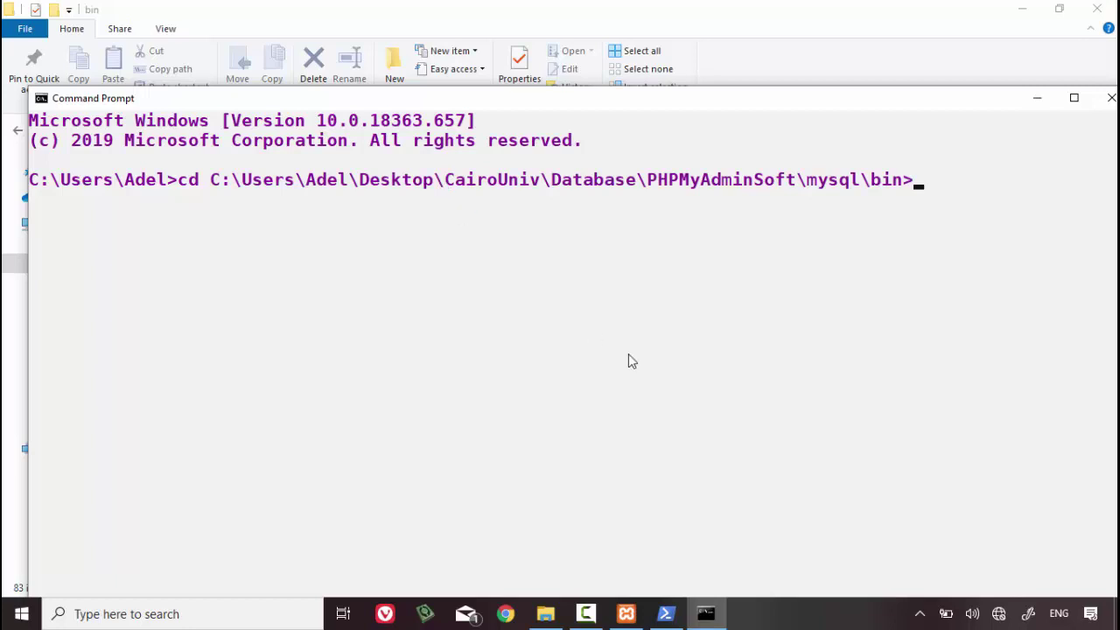
key("Return")
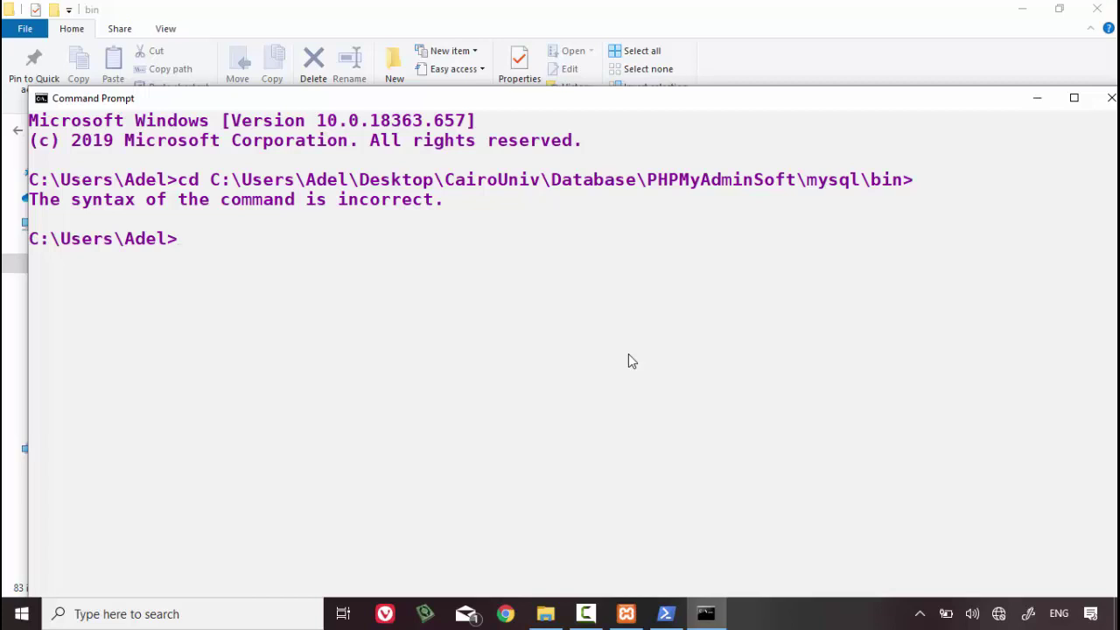
key("Up")
key("BackSpace")
key("Return")
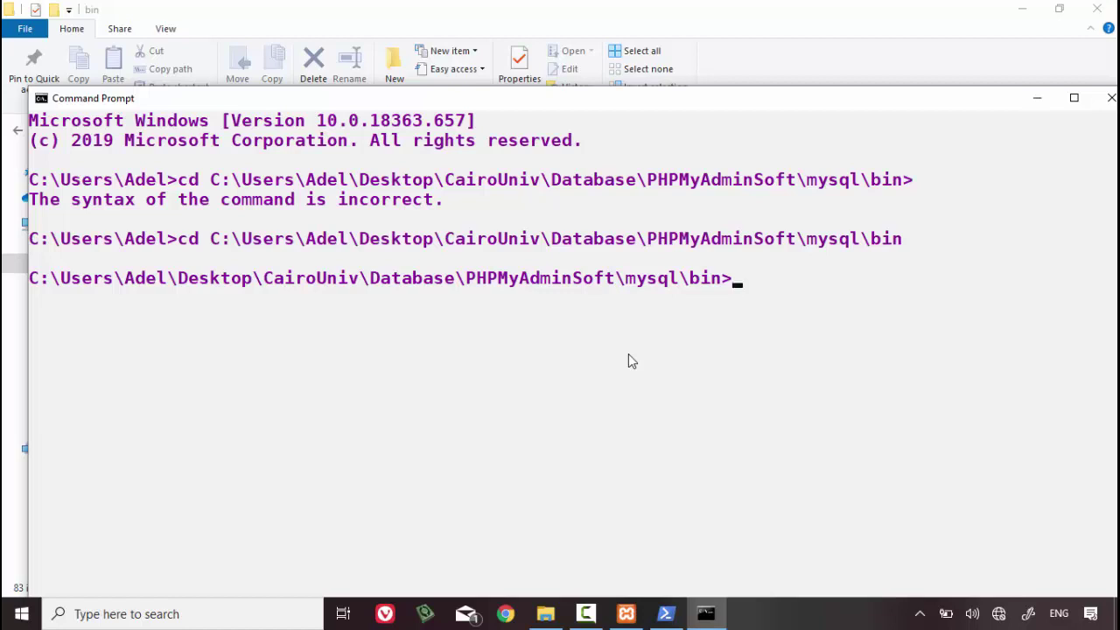
- Log in to the database server with mysql -u root -p, leaving the password blank, and move the window higher
type("mysql -u root")
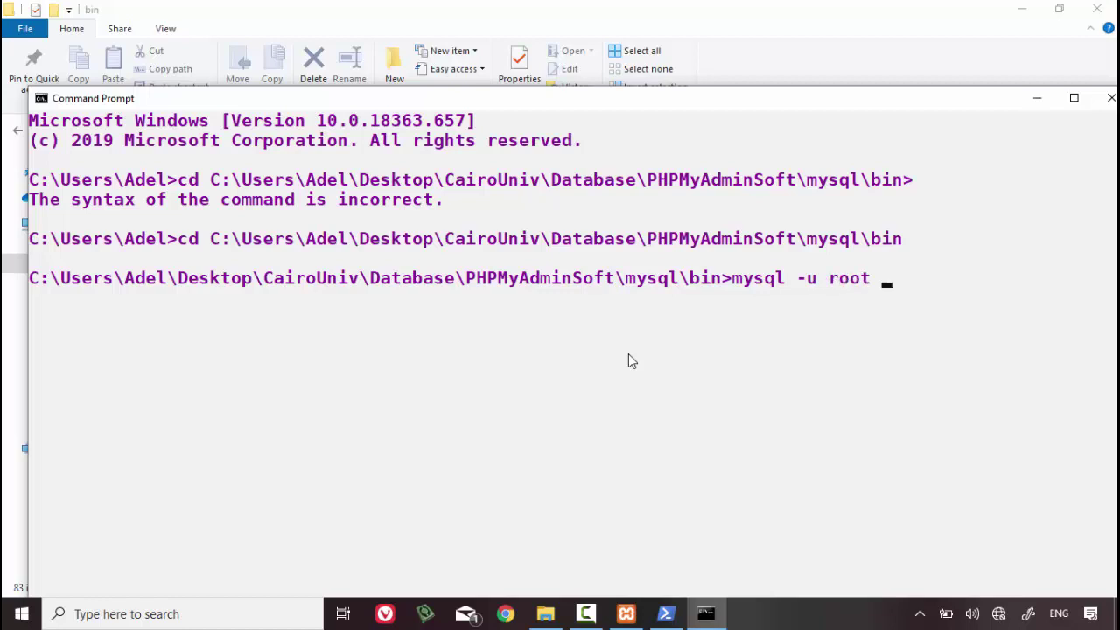
type(" -p")
key("Return")
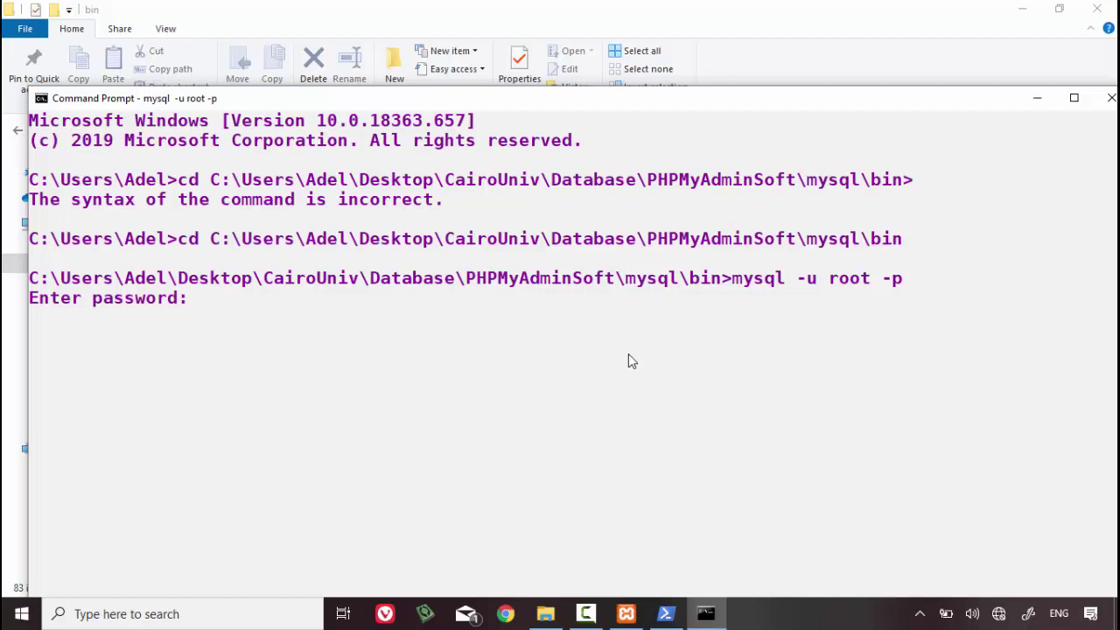
key("Return")
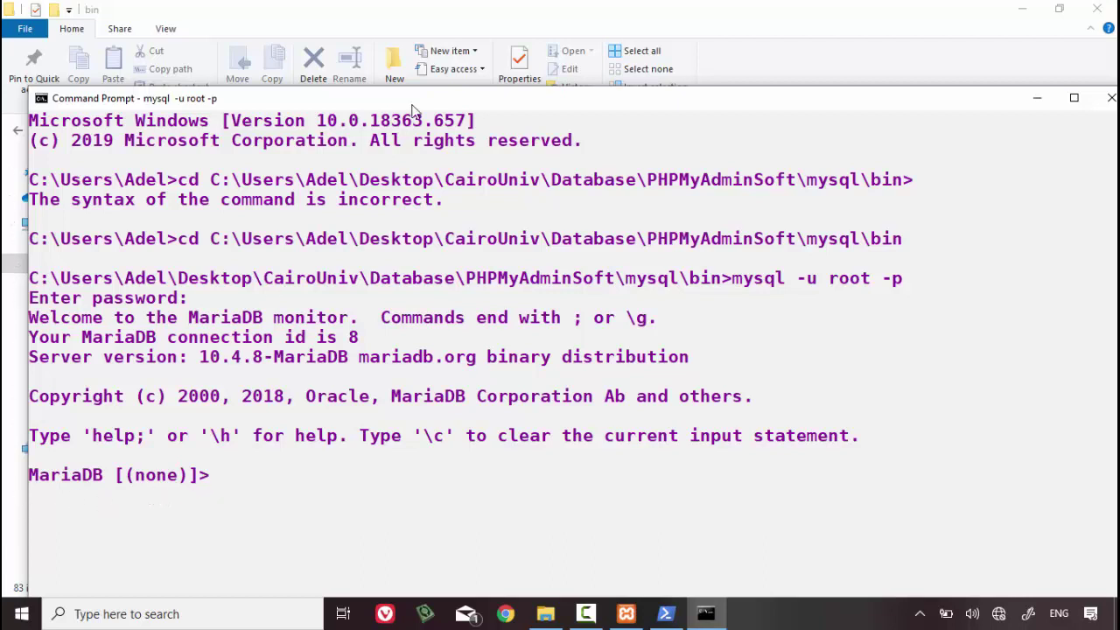
left_click_drag(452, 101, 463, 54)
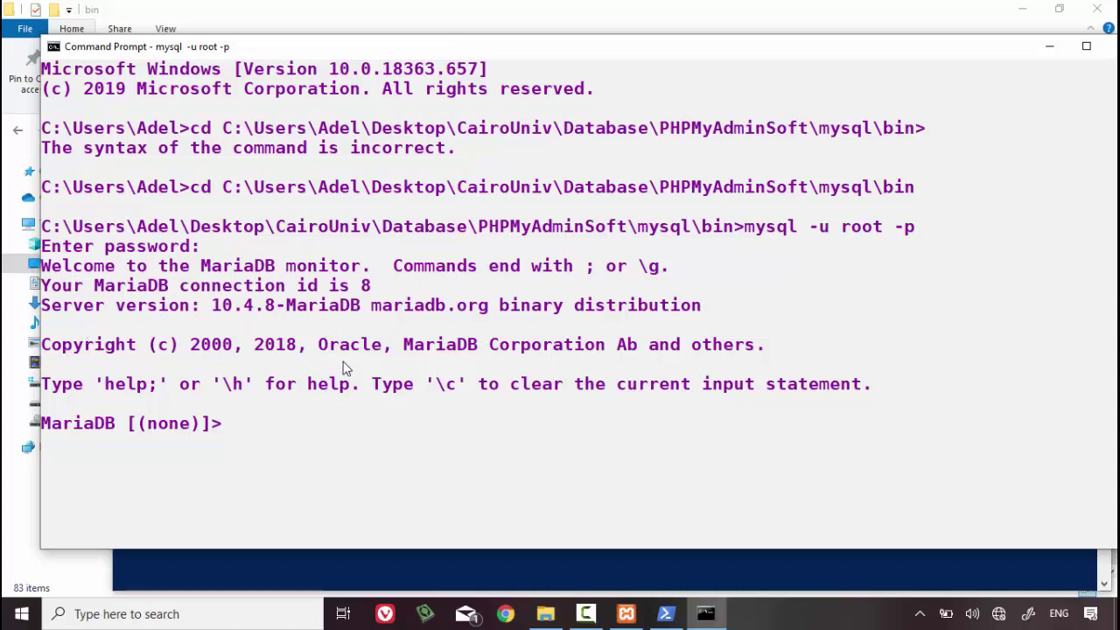
- Highlight Oracle in the copyright line, clear the highlight, and list the server's databases with show databases;
left_click_drag(320, 354, 383, 356)
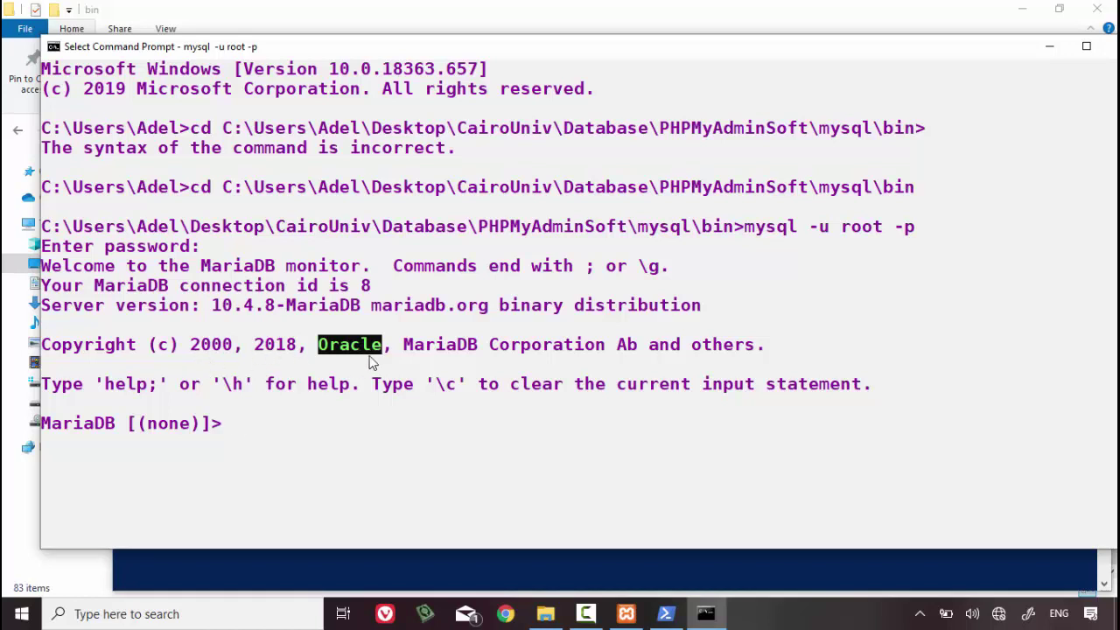
left_click(301, 423)
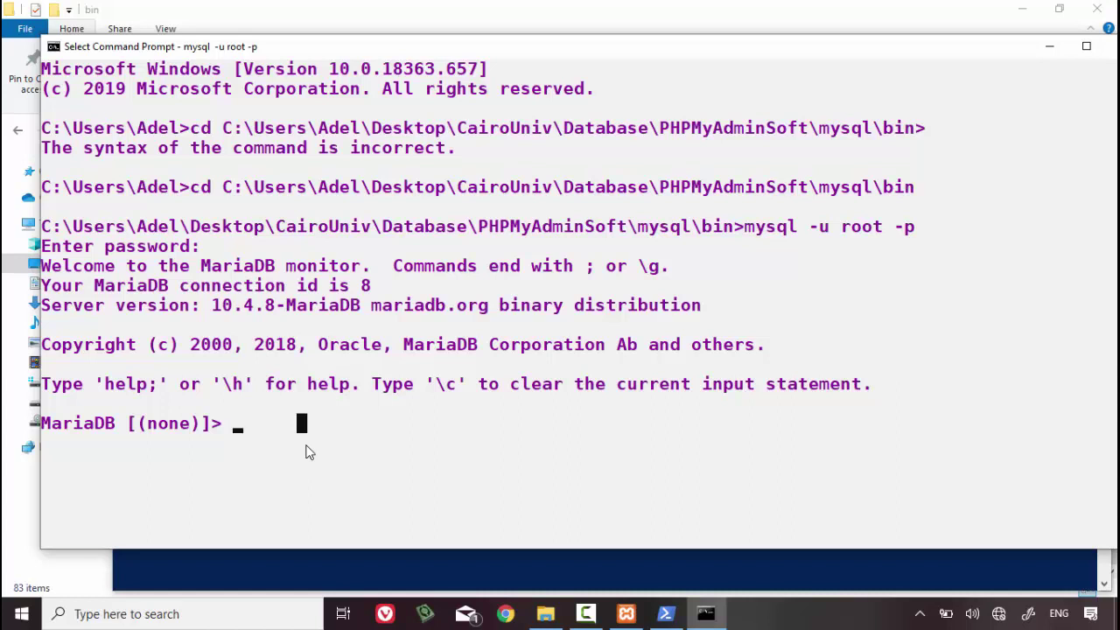
type("sho")
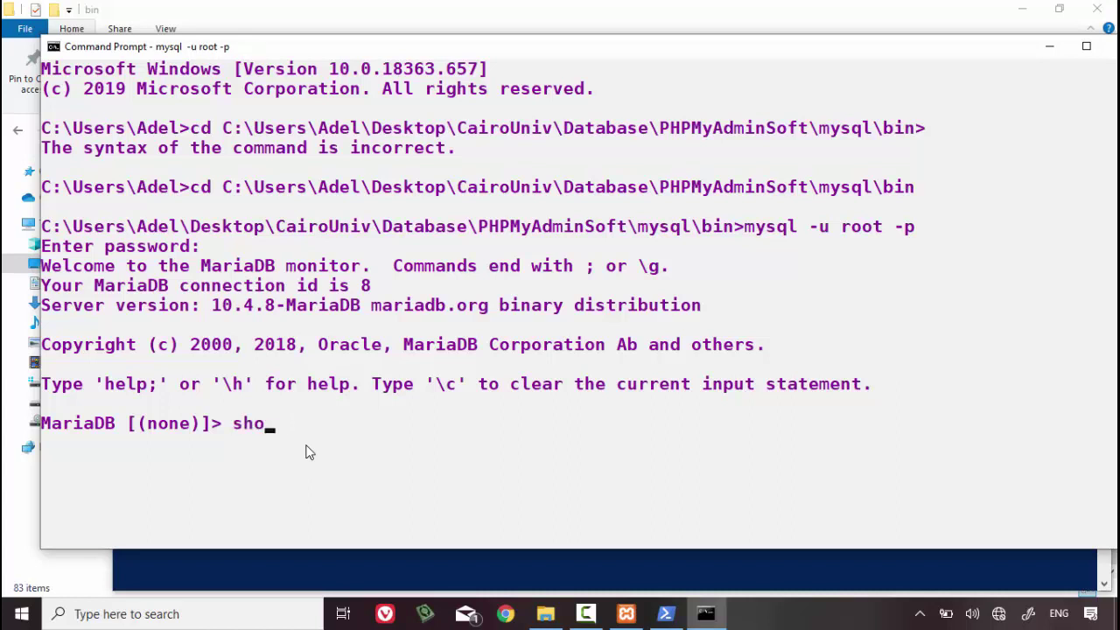
type("w databas")
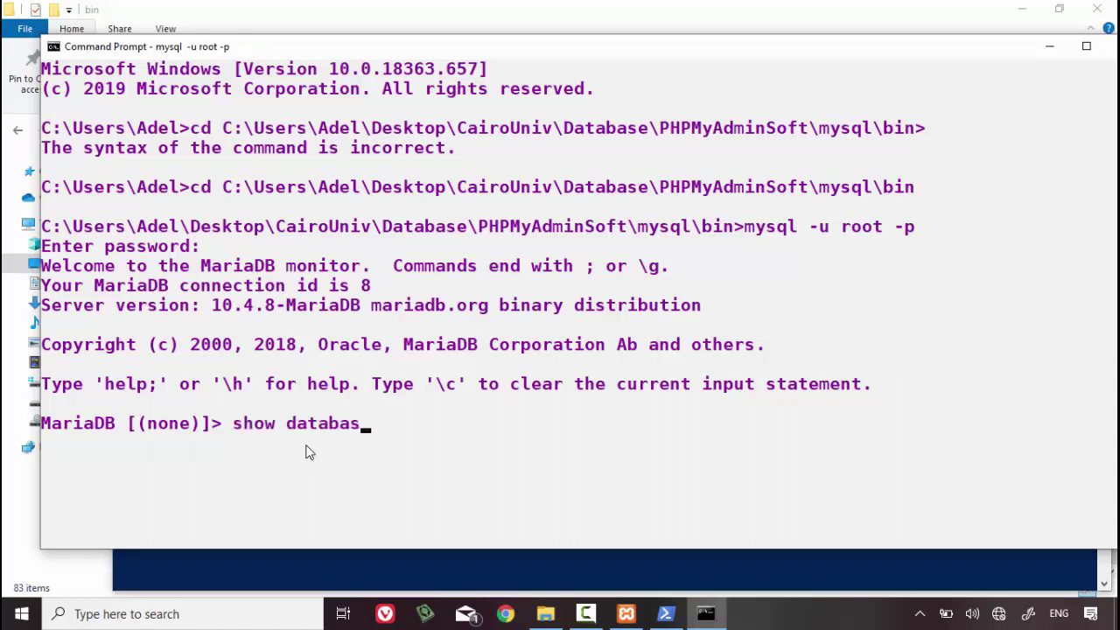
type("es")
key("Return")
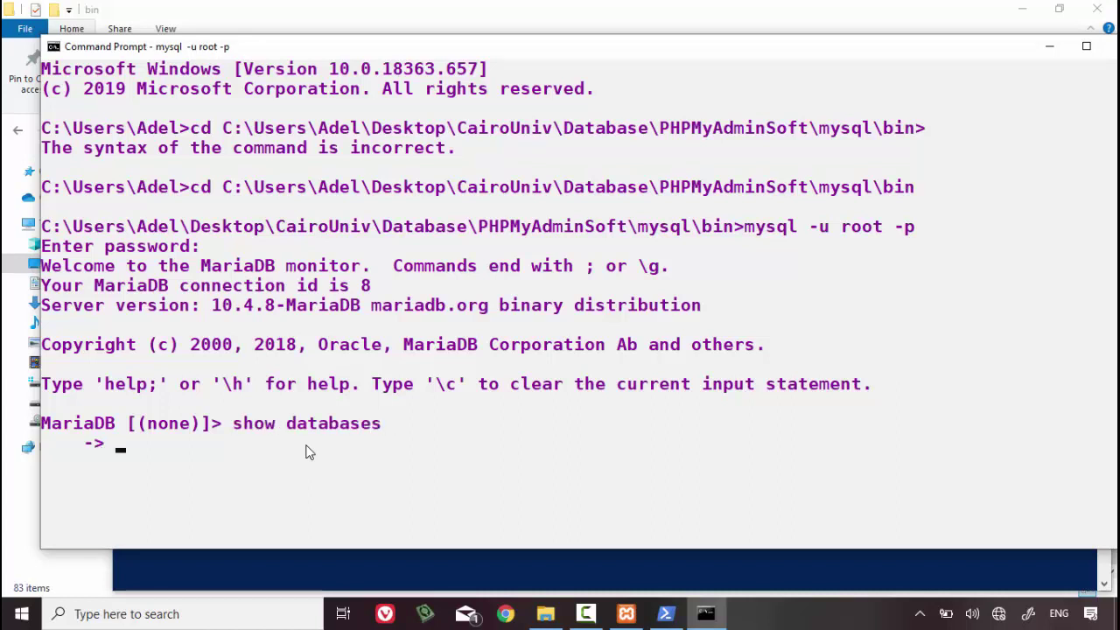
type(";")
key("Return")
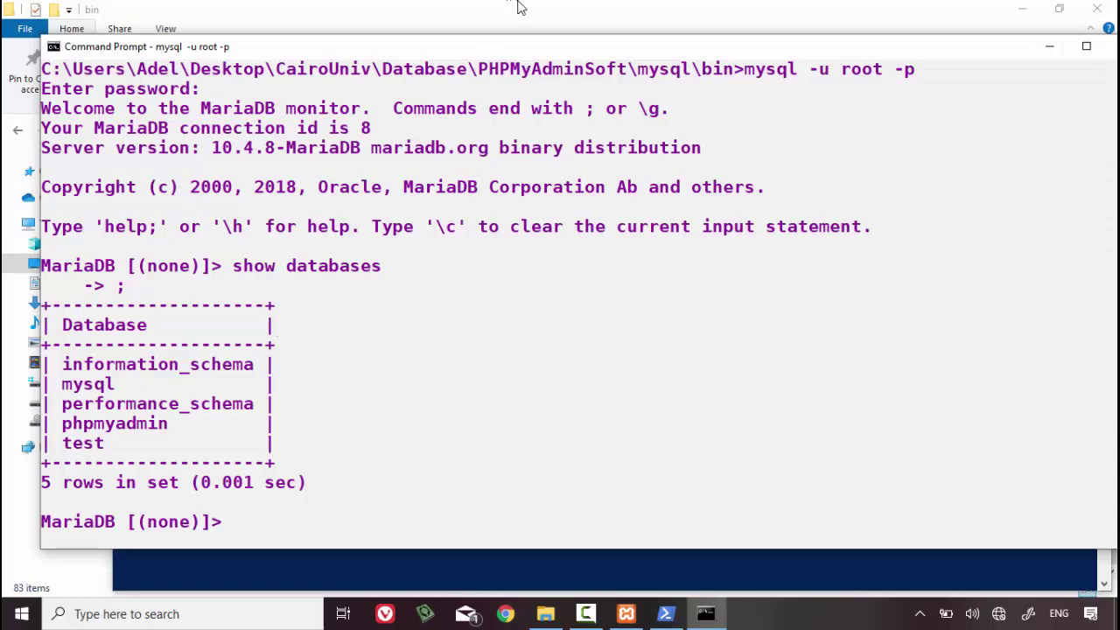
- Move the console window to the screen's upper edge and create a database named group1db
left_click_drag(523, 50, 526, 12)
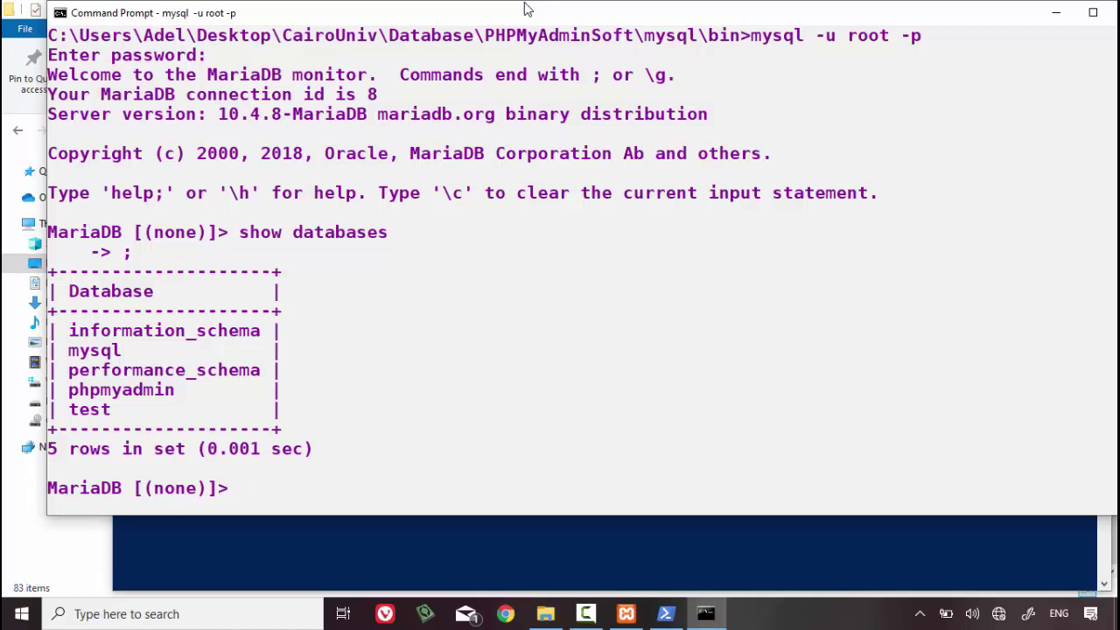
type("create database")
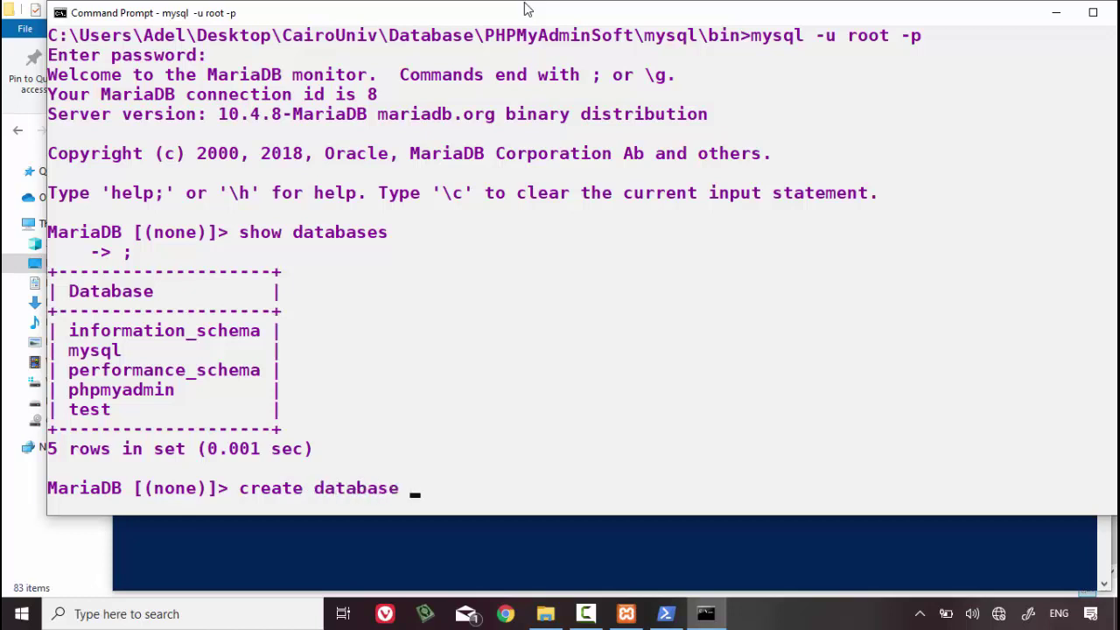
type(" group1db")
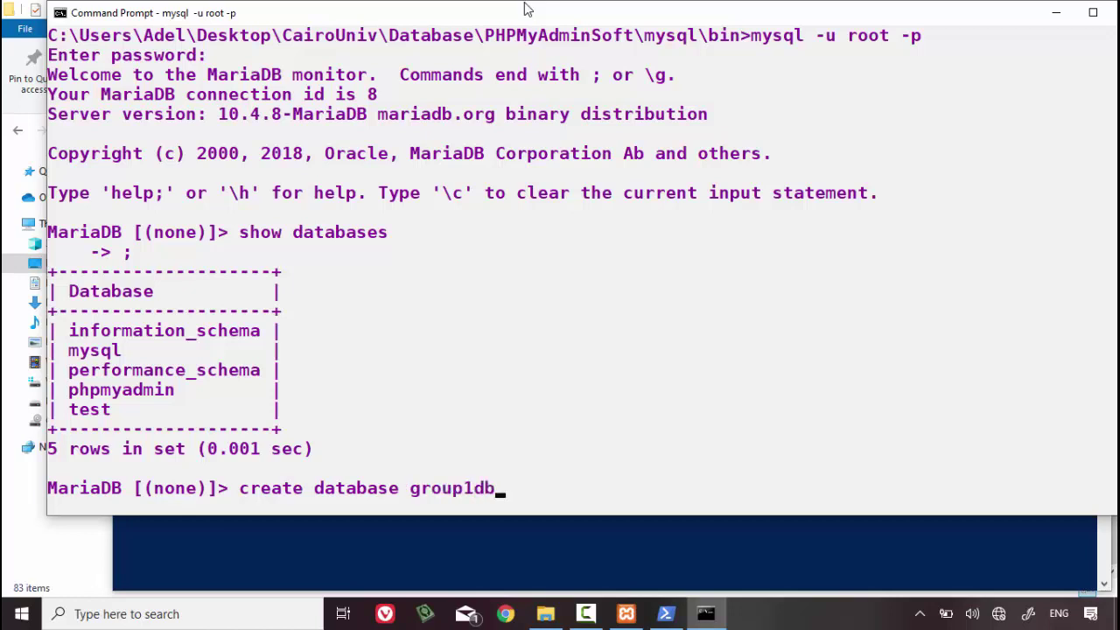
type(";")
key("Return")
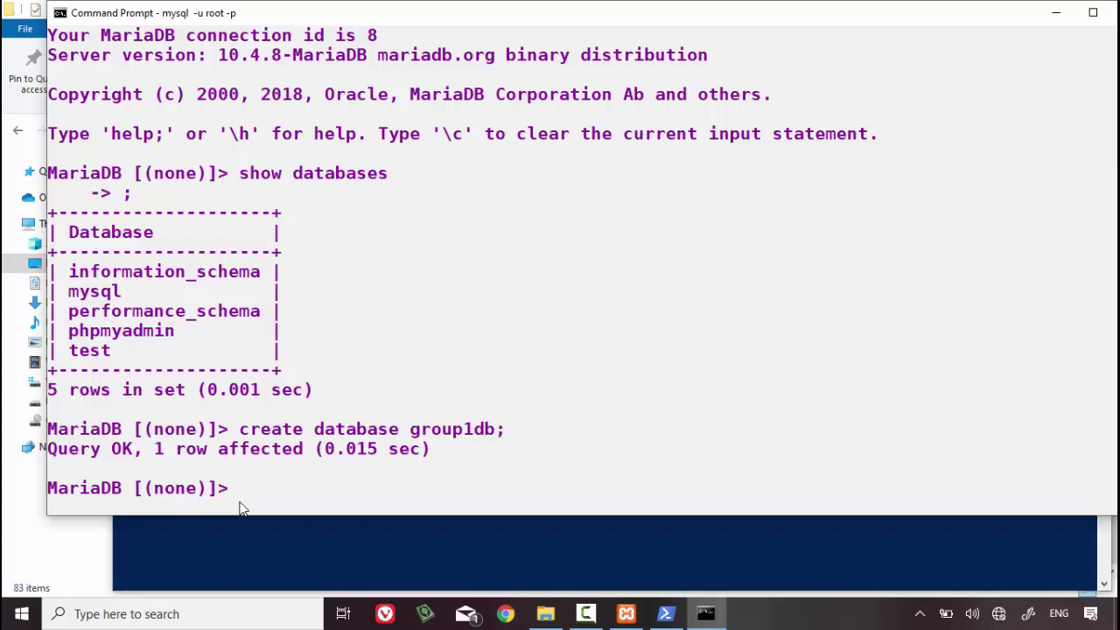
- Switch the MariaDB session to the new database with use group1db;
type("use")
type("group1db;")
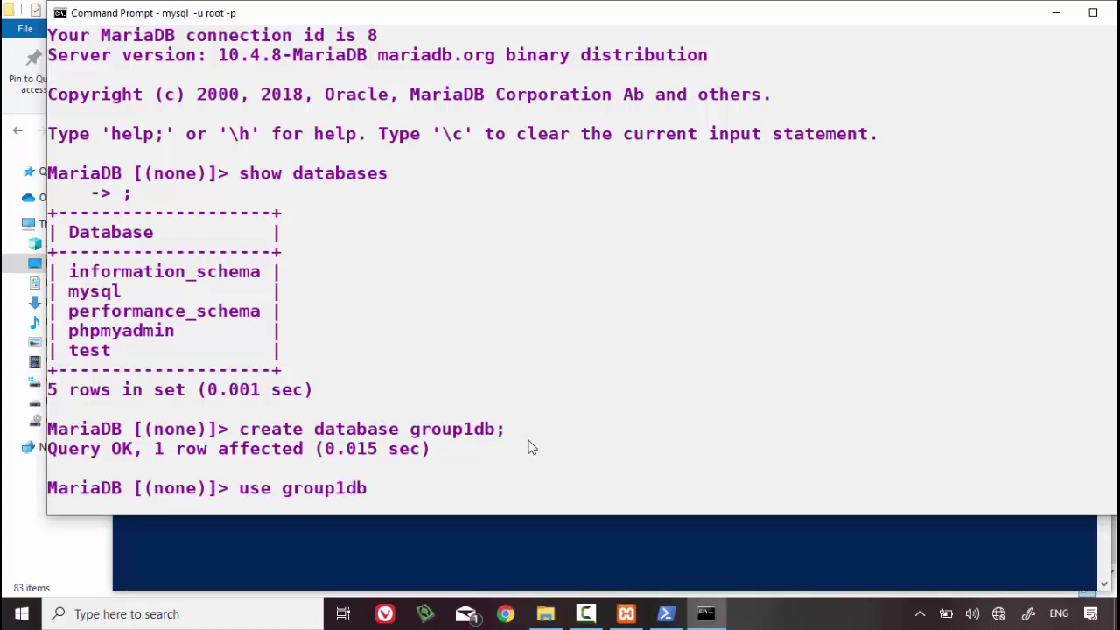
key("Return")
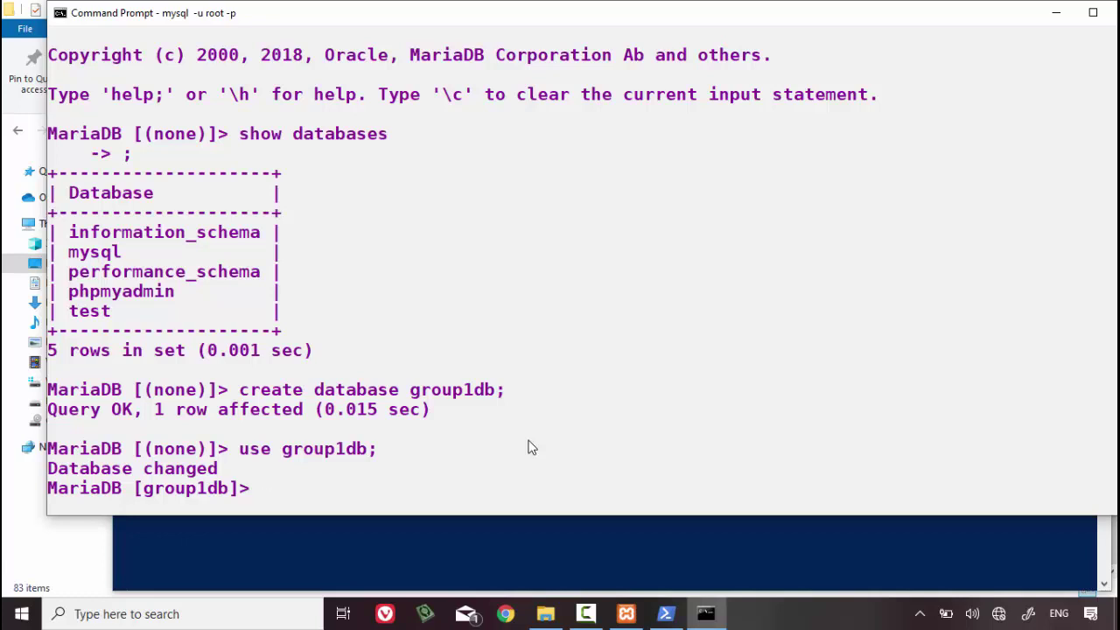
- Switch to the XAMPP Control Panel, start the Apache module, and allow Apache HTTP Server through Windows Defender Firewall
left_click(626, 613)
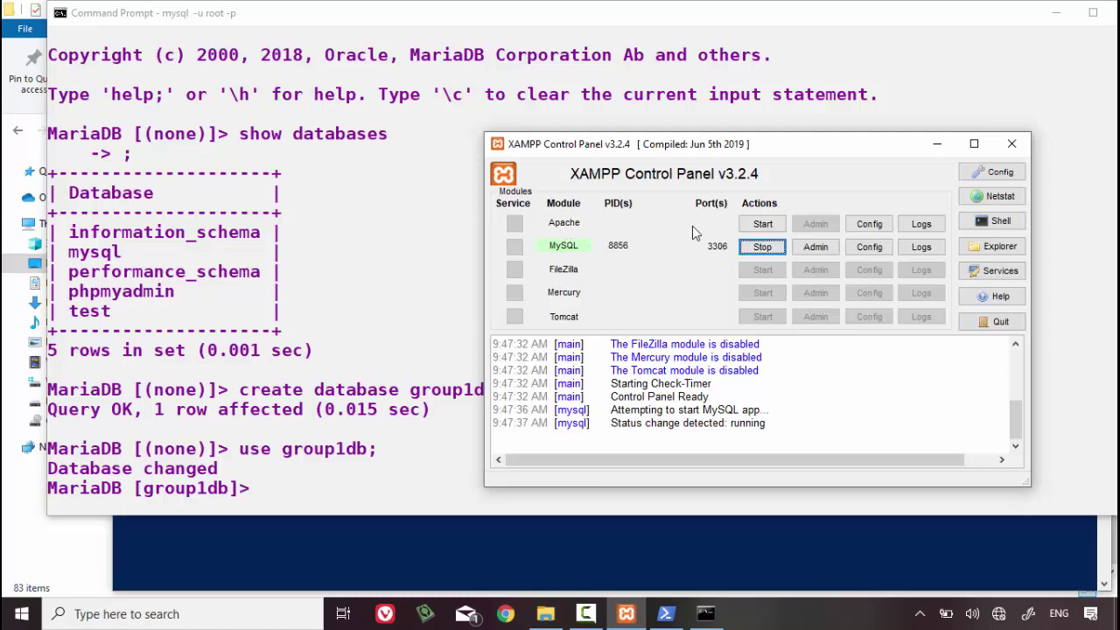
left_click(773, 228)
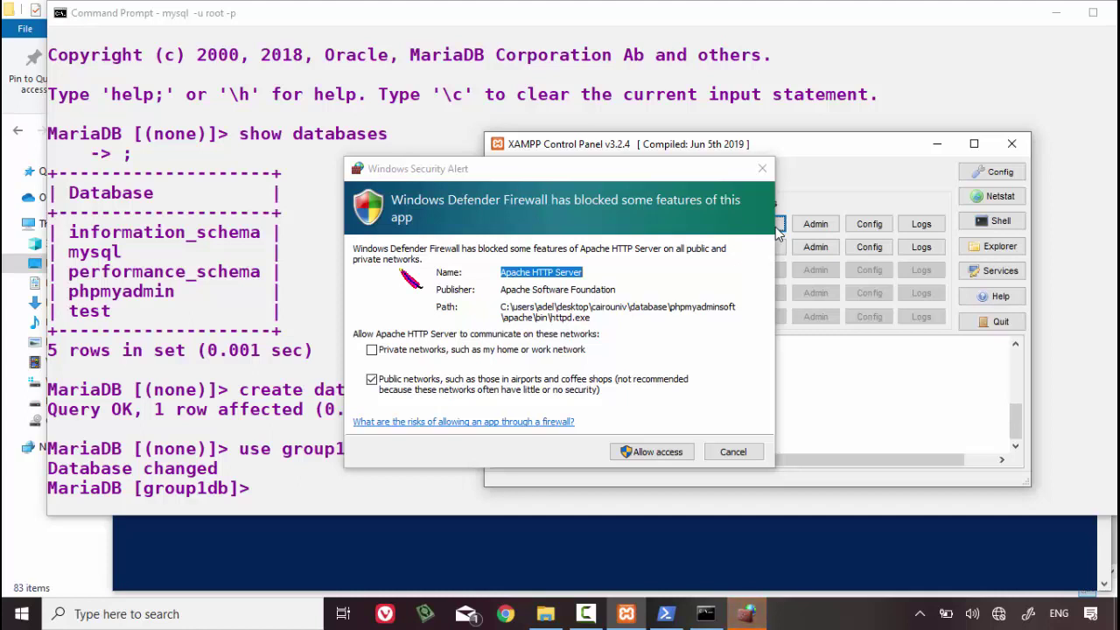
left_click(557, 351)
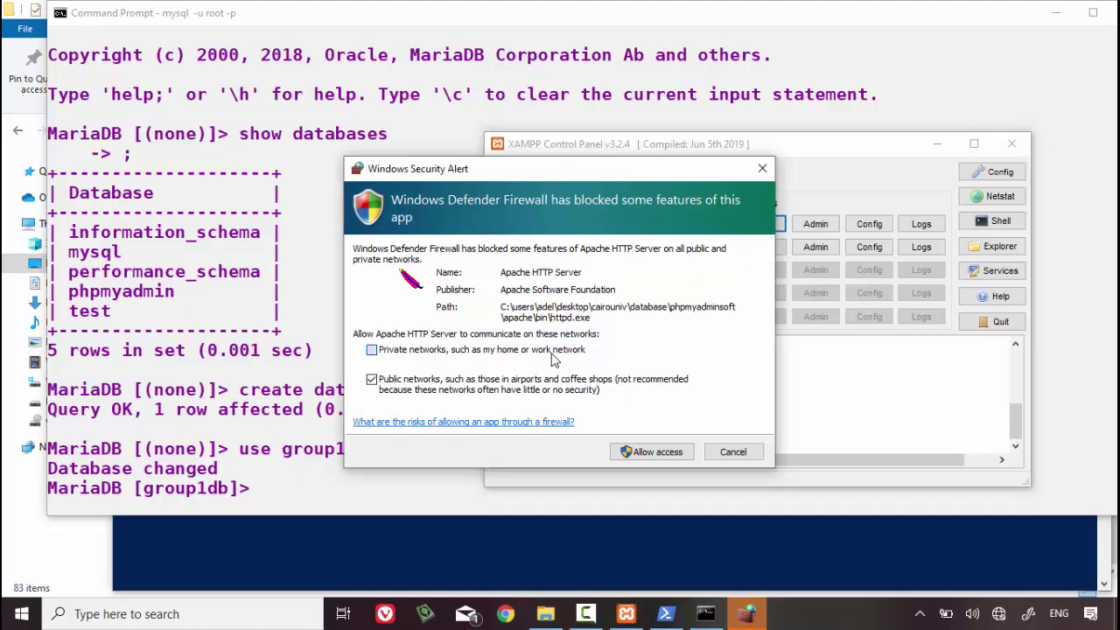
left_click(639, 453)
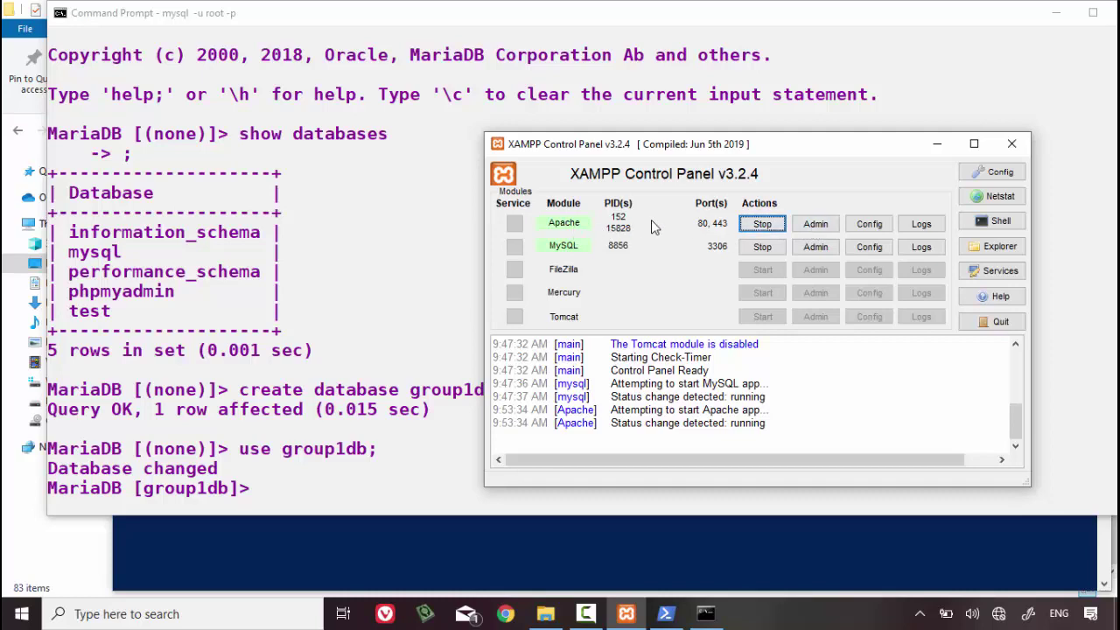
- Open Apache's admin page at localhost/dashboard and minimise the browser window
left_click(816, 225)
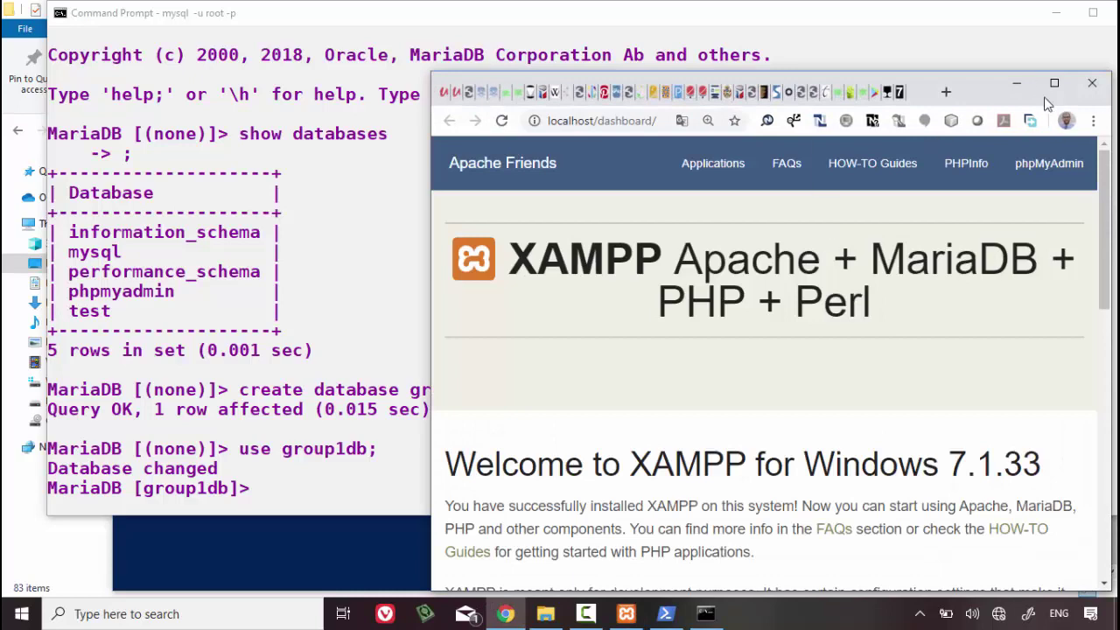
left_click(1016, 84)
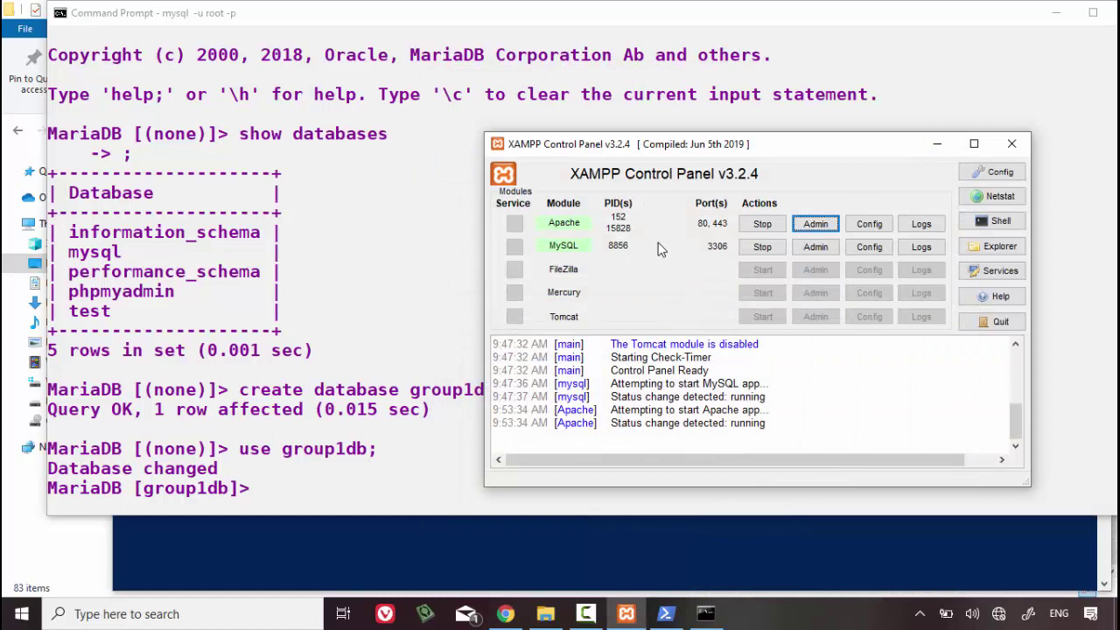
- Open MySQL's admin page, phpMyAdmin, from the XAMPP Control Panel, maximise the browser and expand the database navigation tree
left_click(816, 246)
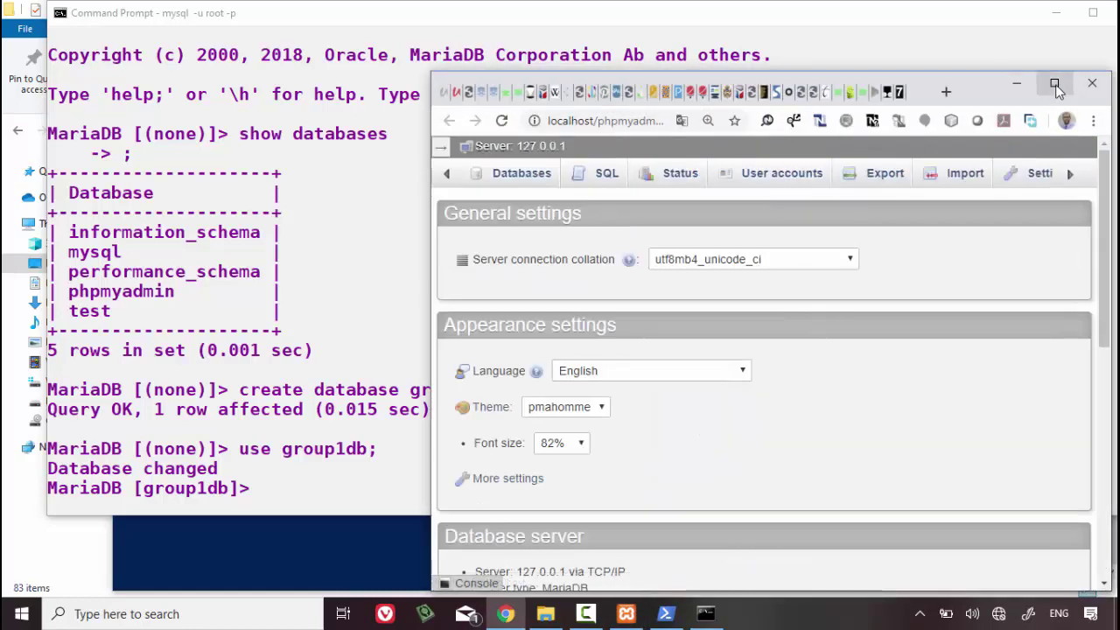
left_click(1054, 83)
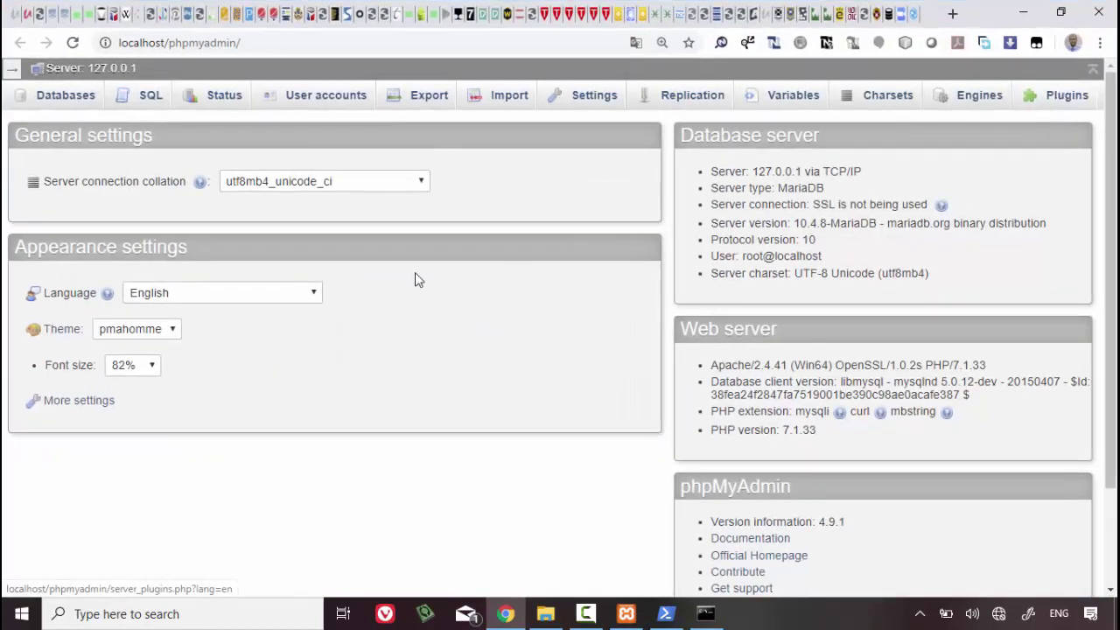
left_click(15, 73)
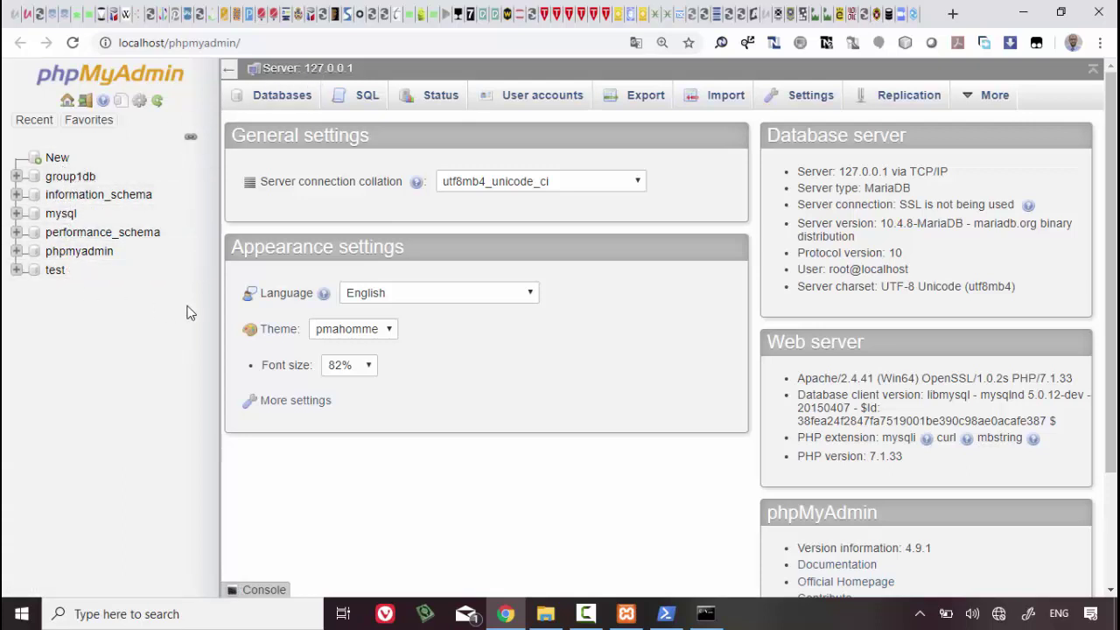
- View the server's database list and inspect the name field for creating a database
left_click(315, 103)
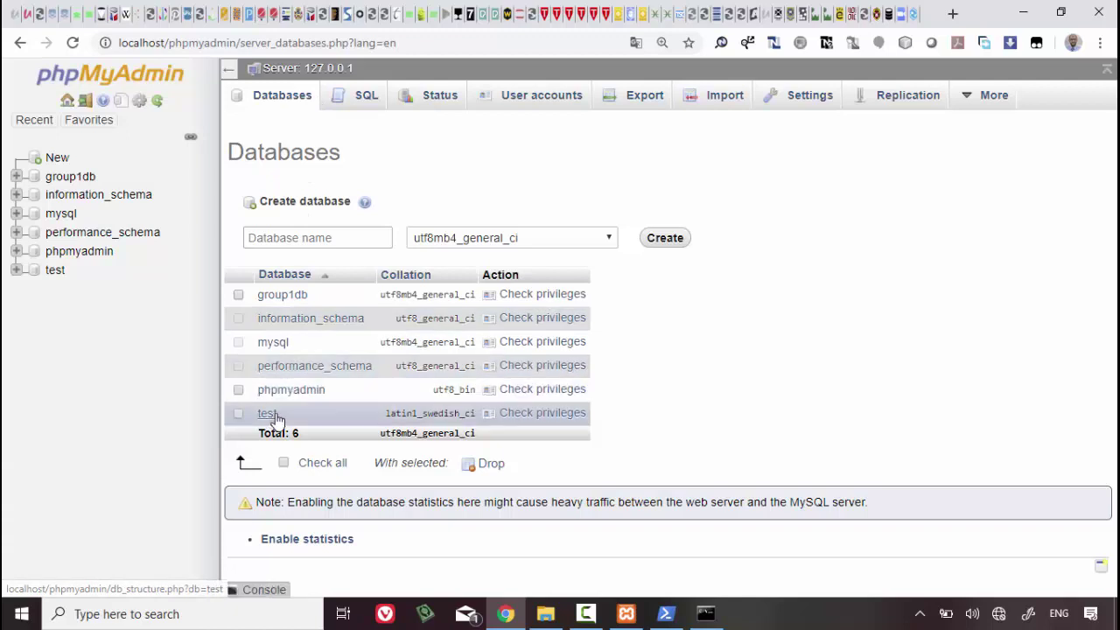
left_click(283, 238)
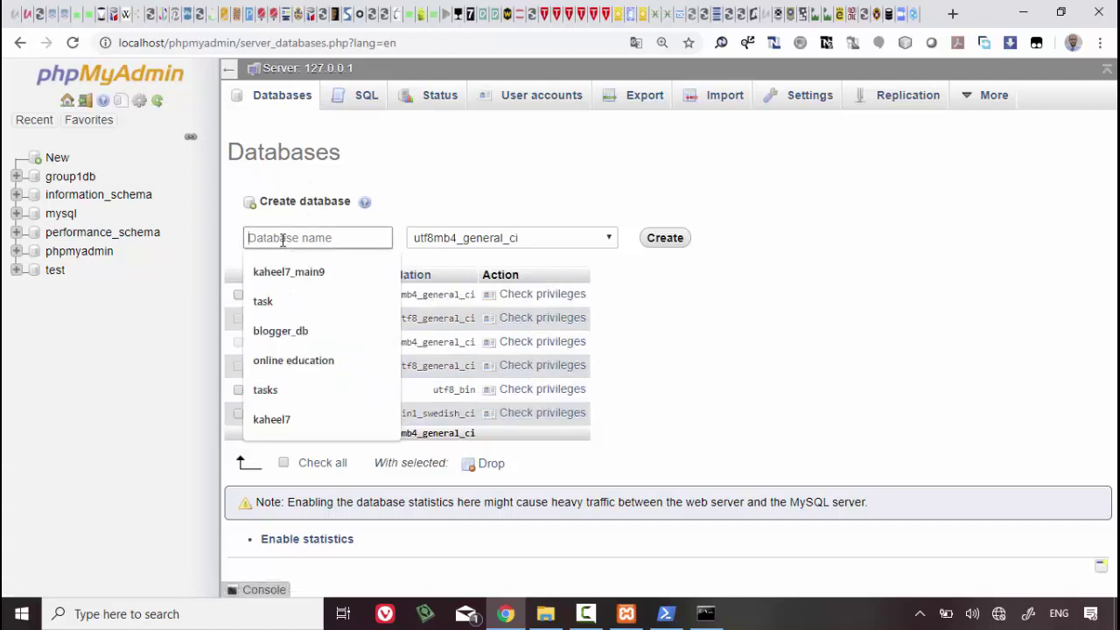
left_click(739, 245)
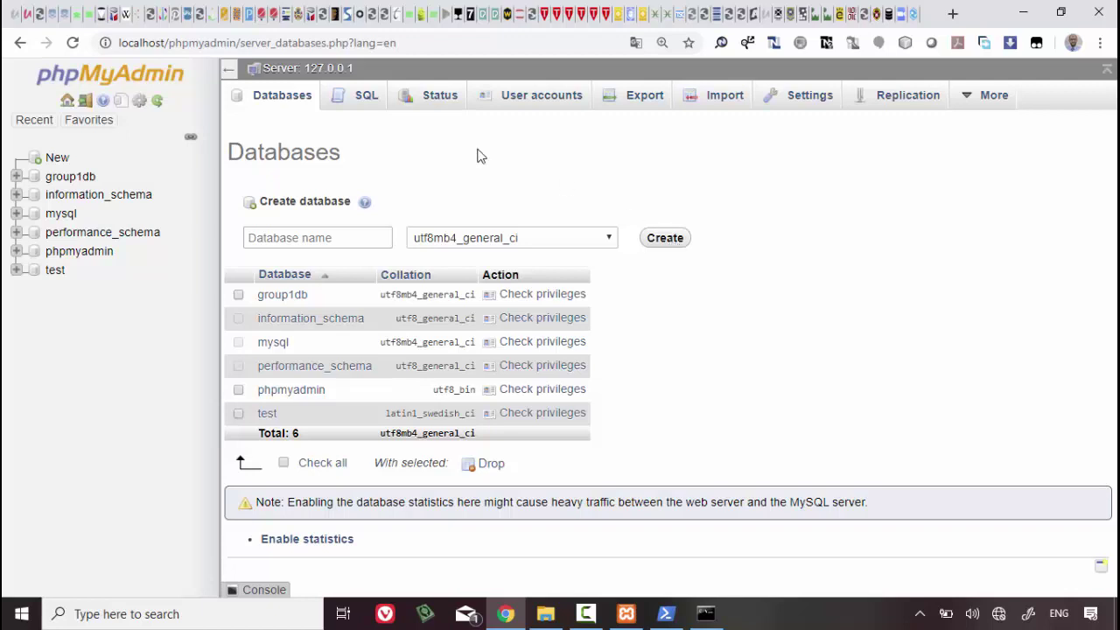
- Write the query CREATE DATABASE group2db in the server-level SQL editor
left_click(361, 99)
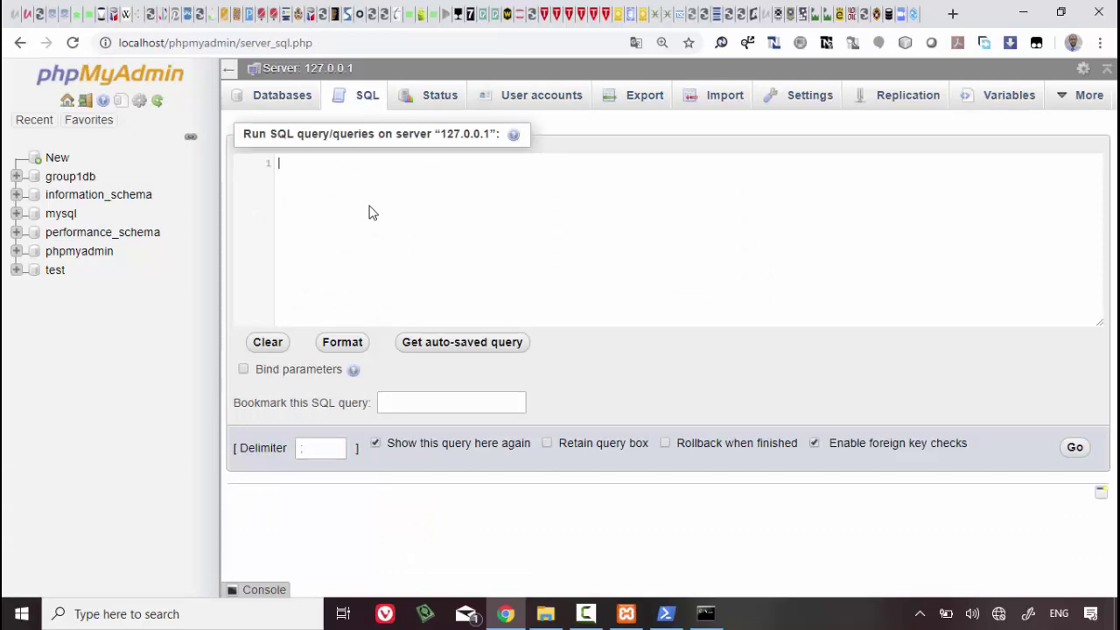
type("create")
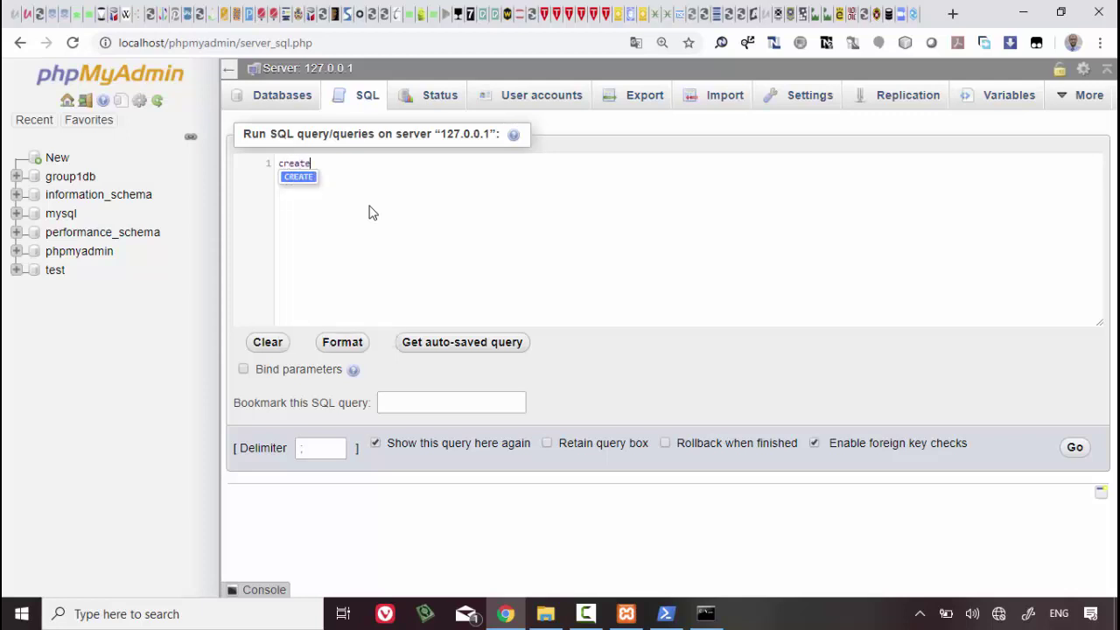
type(" data")
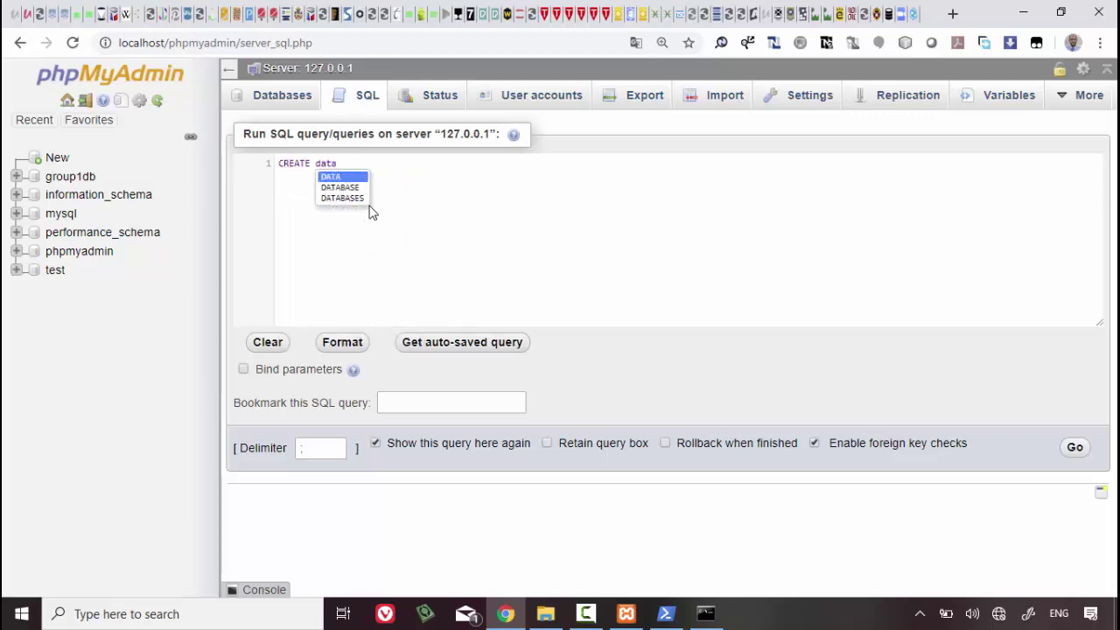
key("Down")
key("Return")
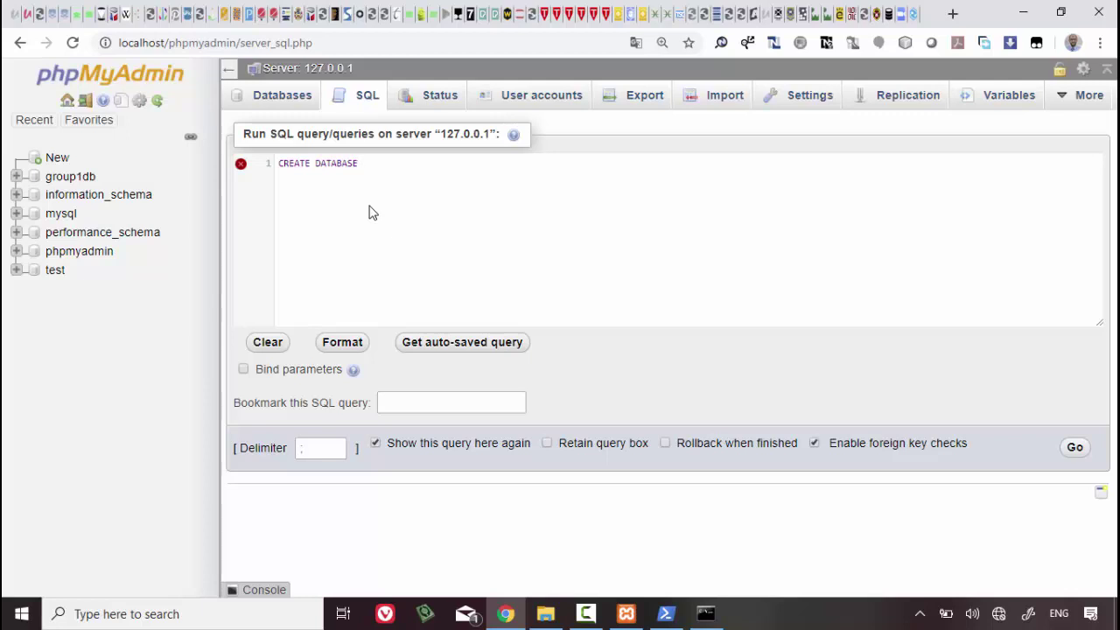
type("gr")
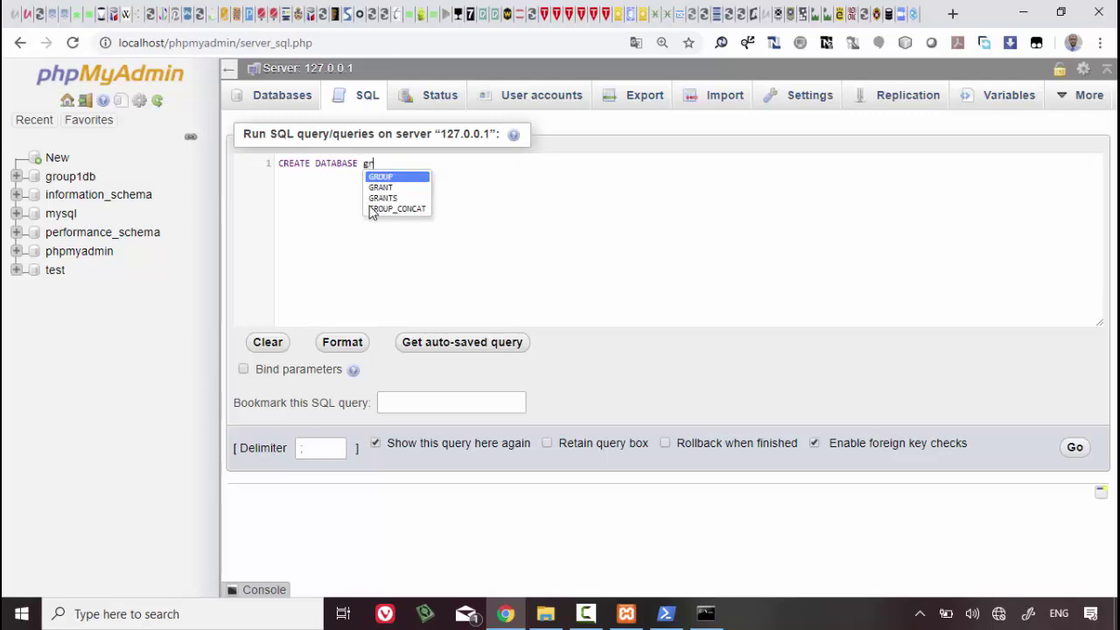
type("oup")
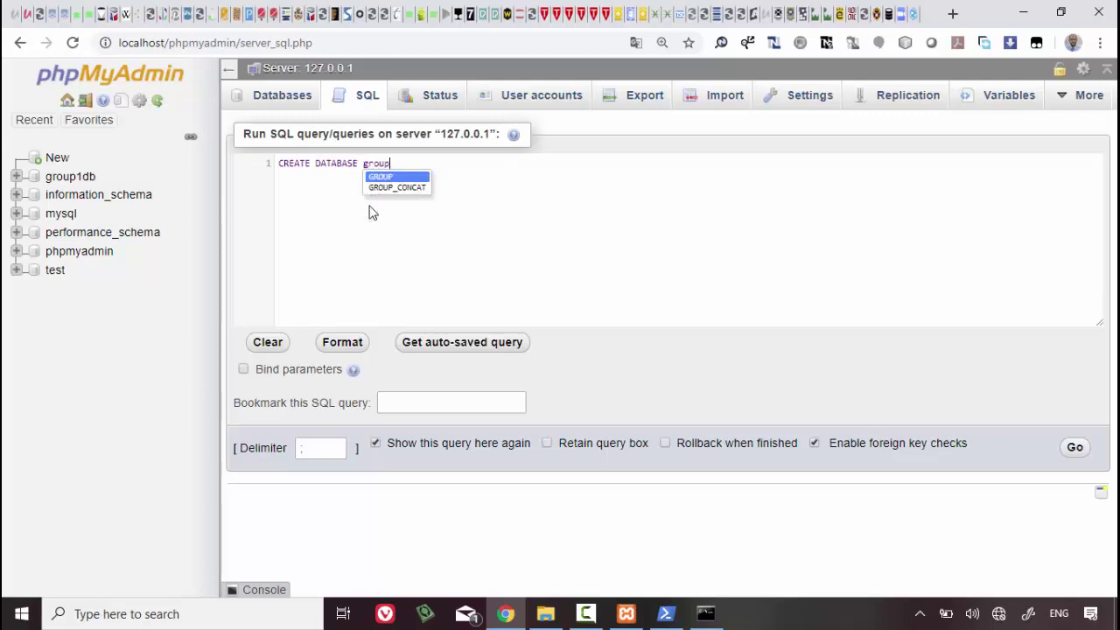
type("2db")
- Run the CREATE DATABASE query on the server with its default execution options
key("ctrl+plus")
key("ctrl+plus")
key("ctrl+plus")
key("ctrl+plus")
key("ctrl+plus")
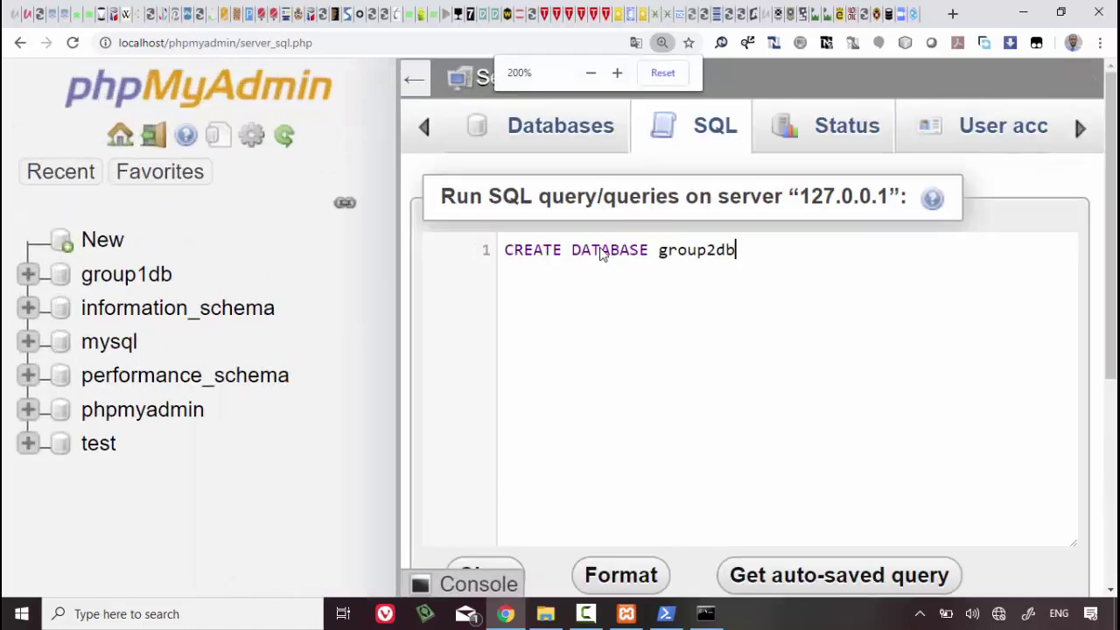
scroll(599, 253, "down", 3)
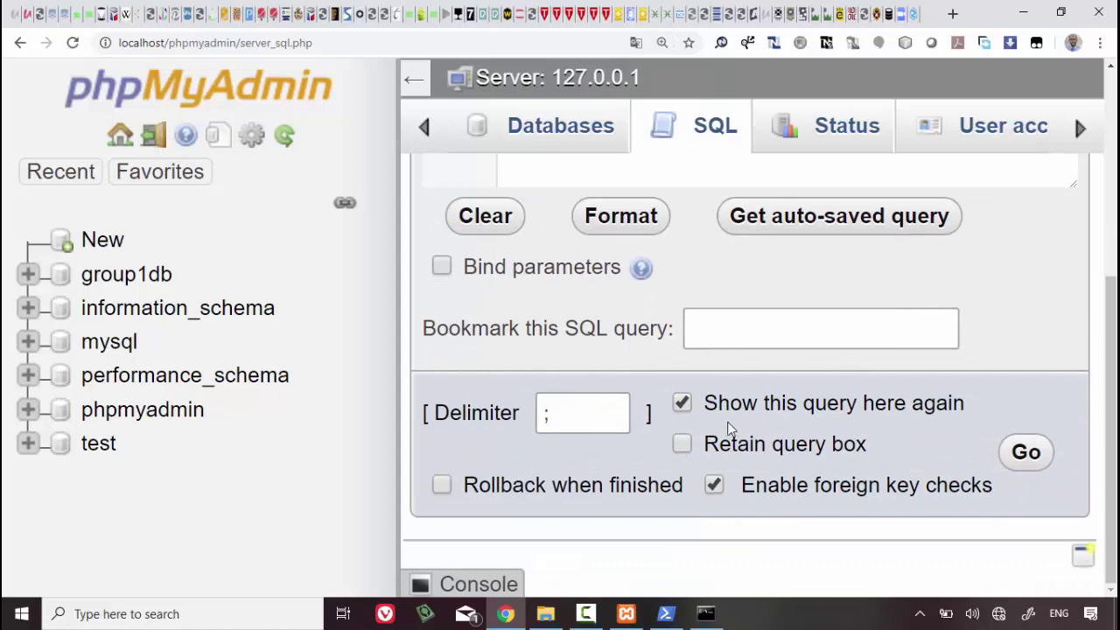
left_click(1029, 454)
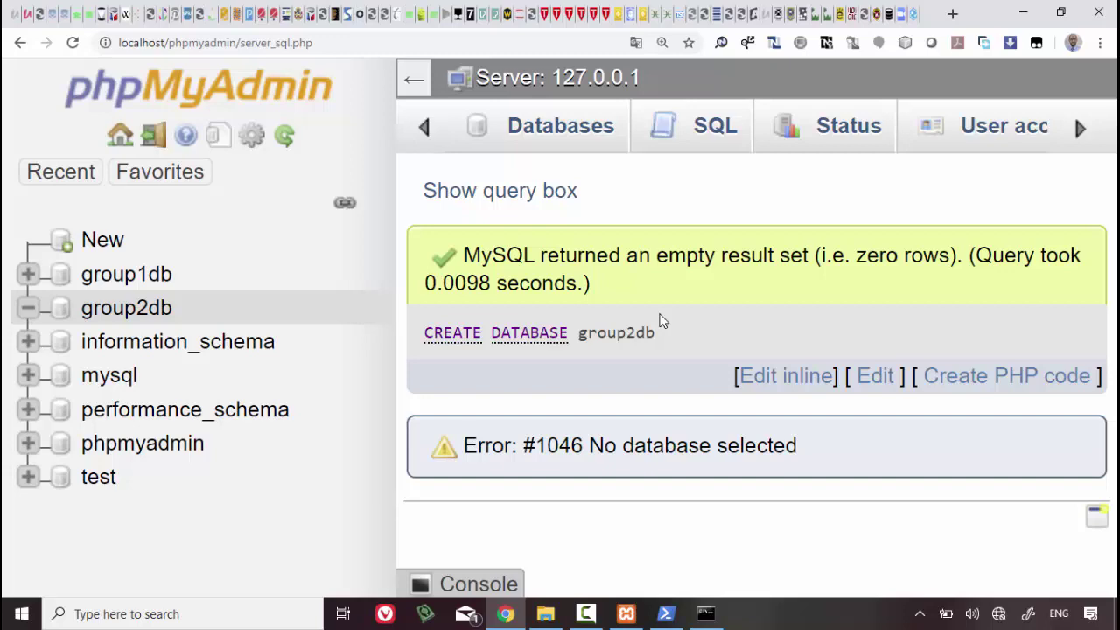
- Open the phpMyAdmin query console beneath the query result
key("ctrl+minus")
key("ctrl+minus")
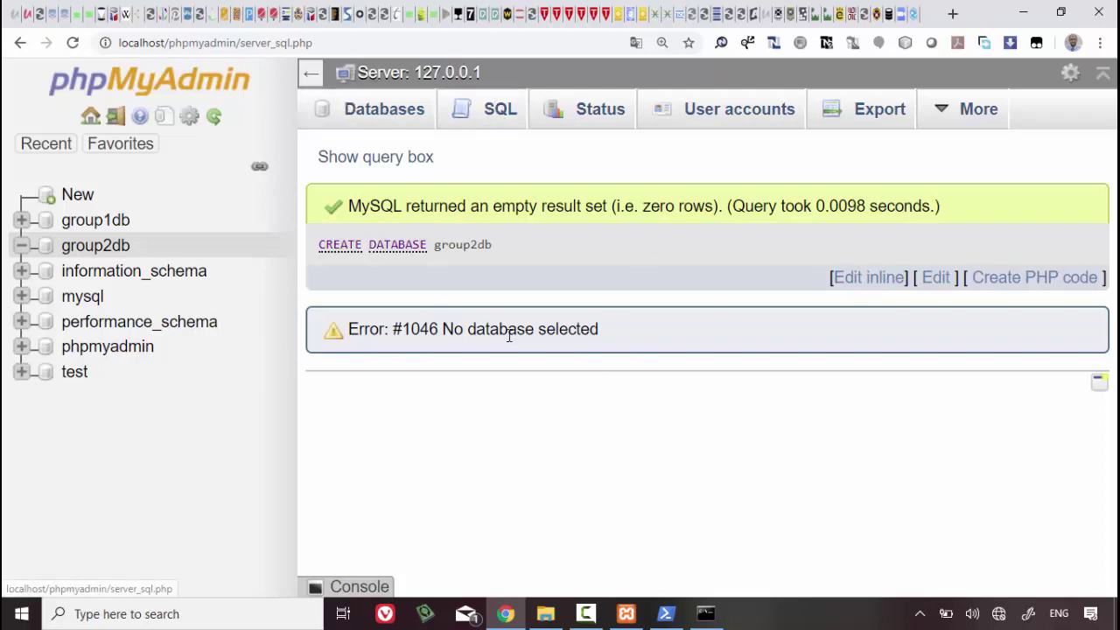
left_click(376, 588)
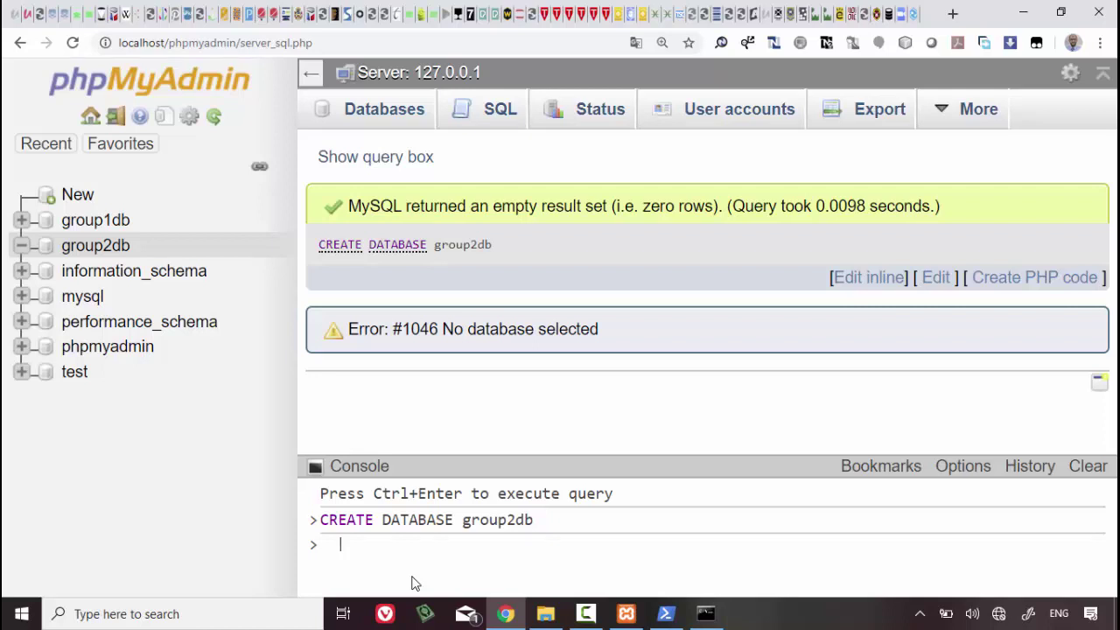
key("ctrl+minus")
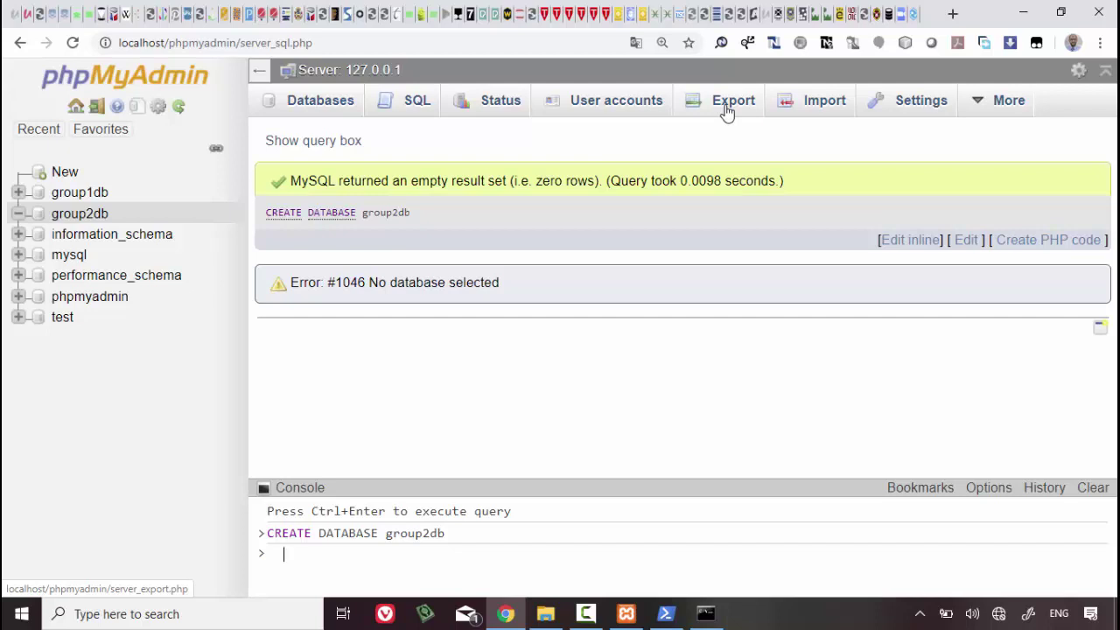
mouse_move(975, 111)
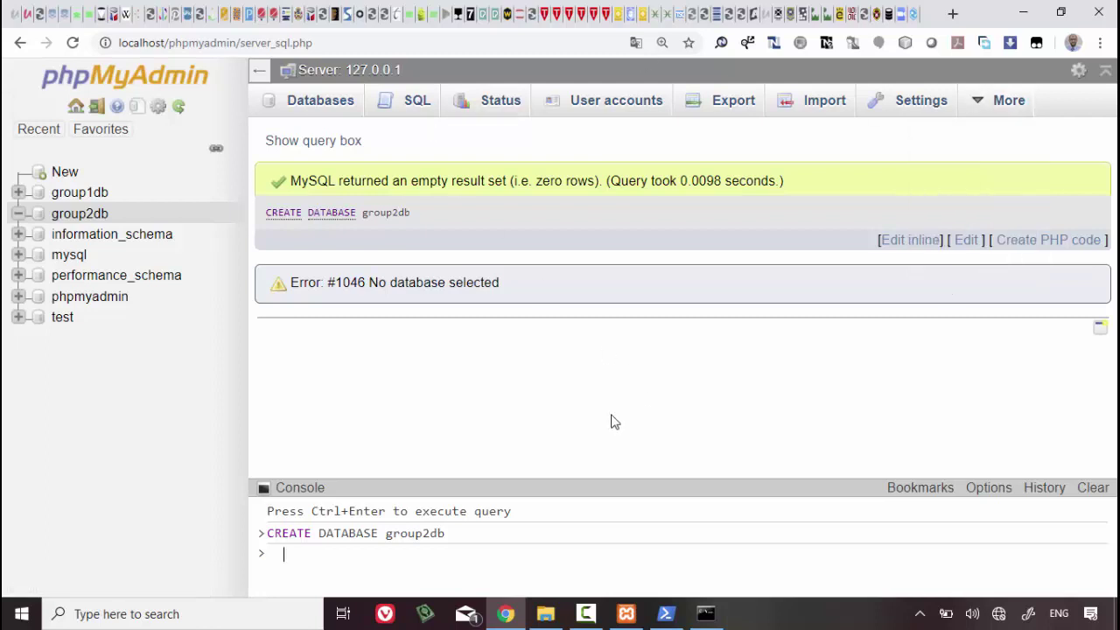
- Open the group1db database and examine its Search, multi-table Query, Query by example and Export pages
left_click(80, 192)
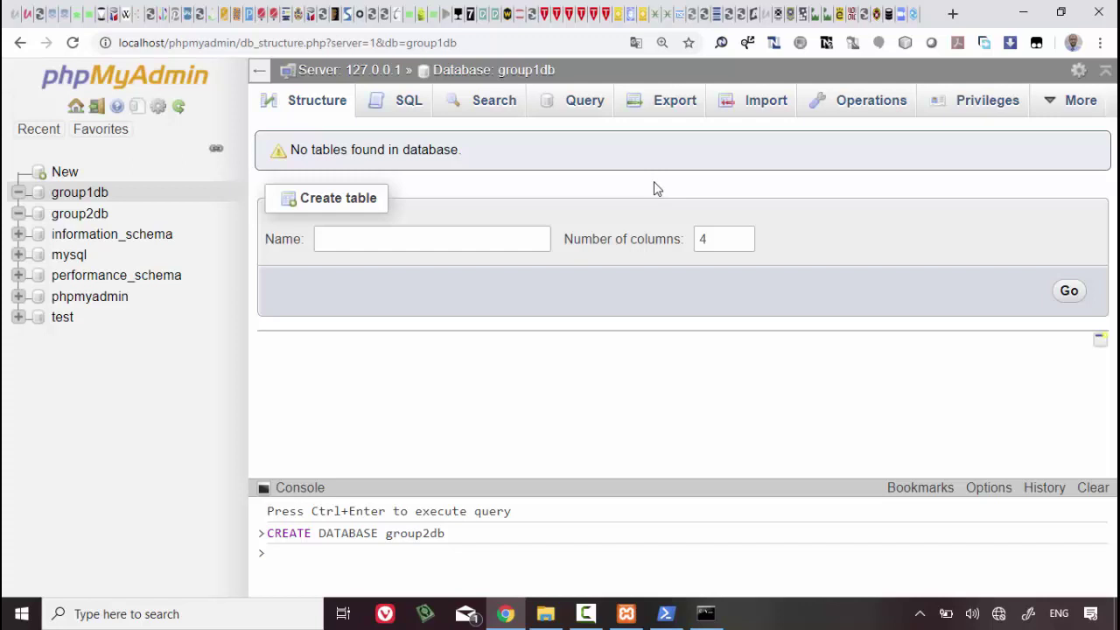
left_click(496, 101)
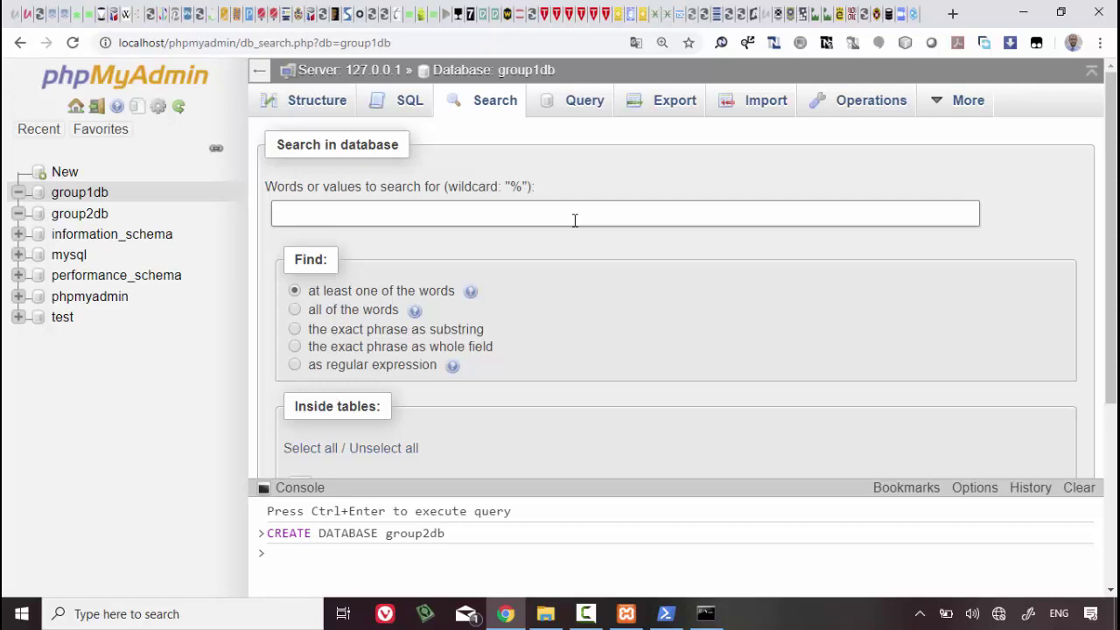
left_click(578, 116)
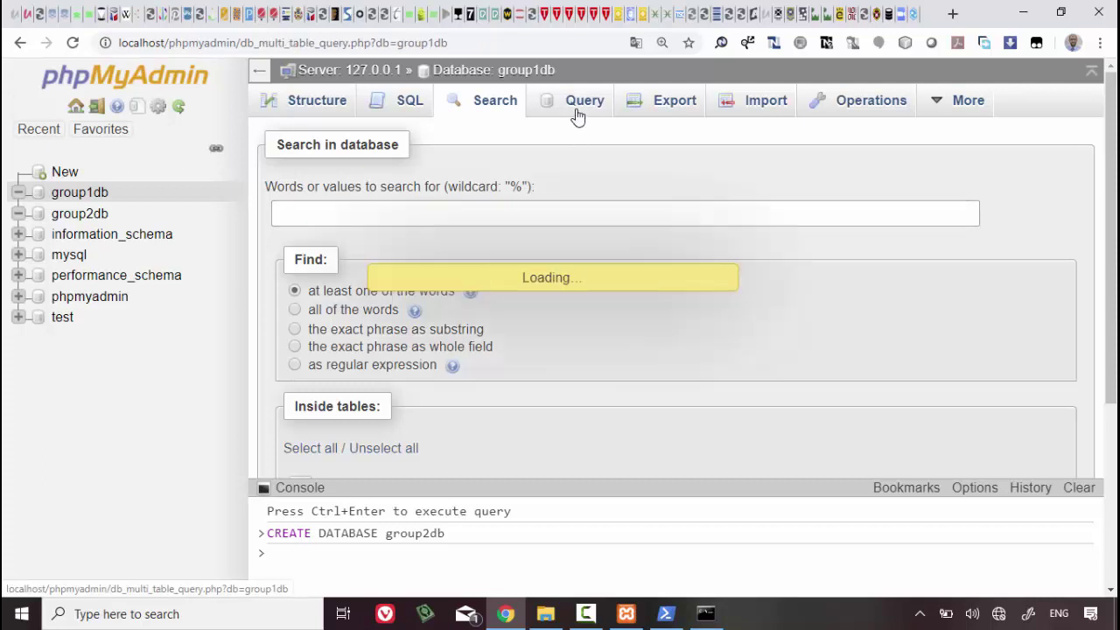
scroll(590, 268, "down", 1)
scroll(591, 271, "down", 3)
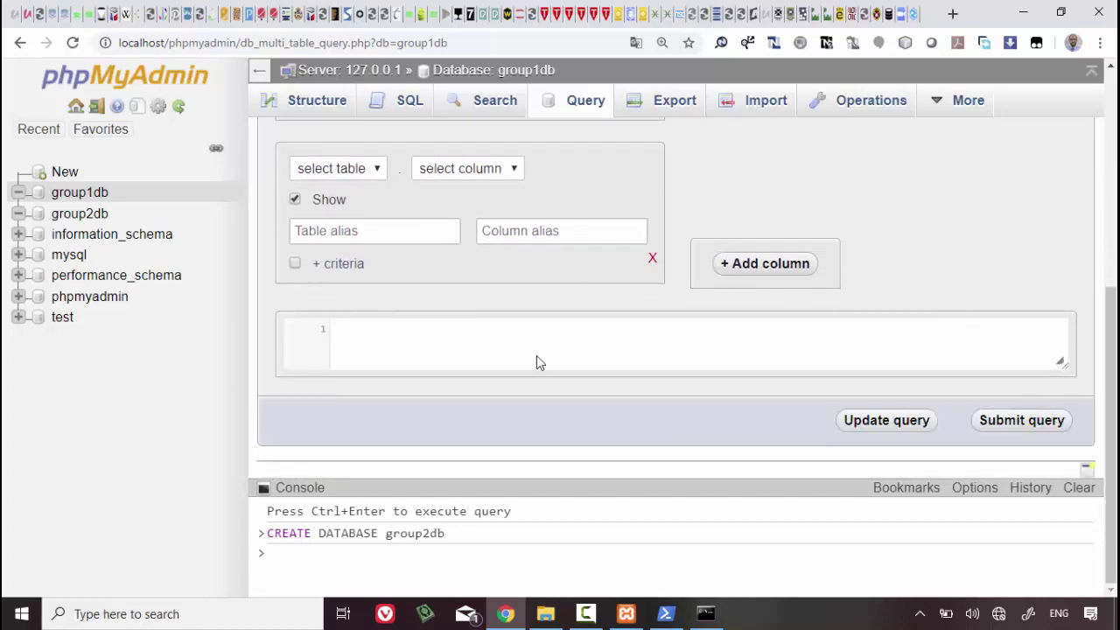
scroll(565, 324, "up", 3)
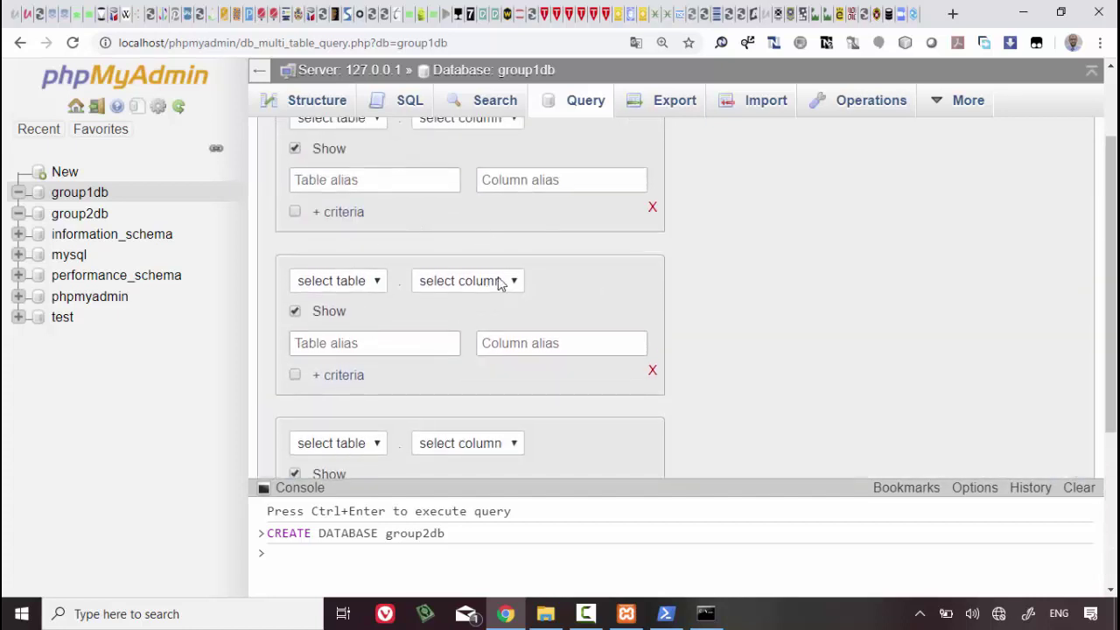
scroll(501, 280, "up", 2)
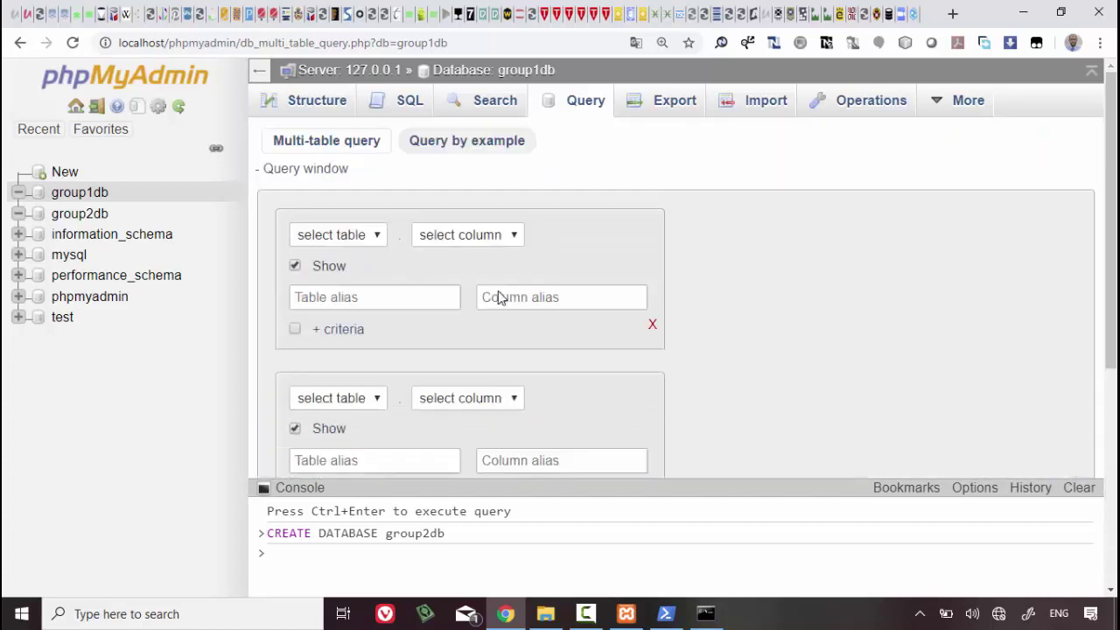
left_click(465, 144)
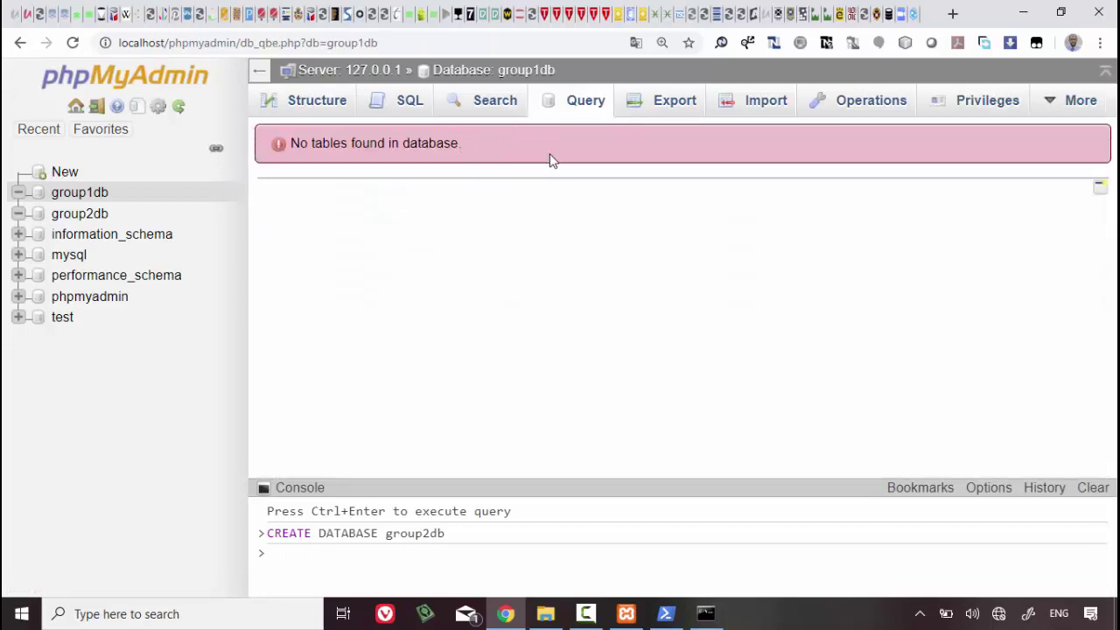
left_click(661, 102)
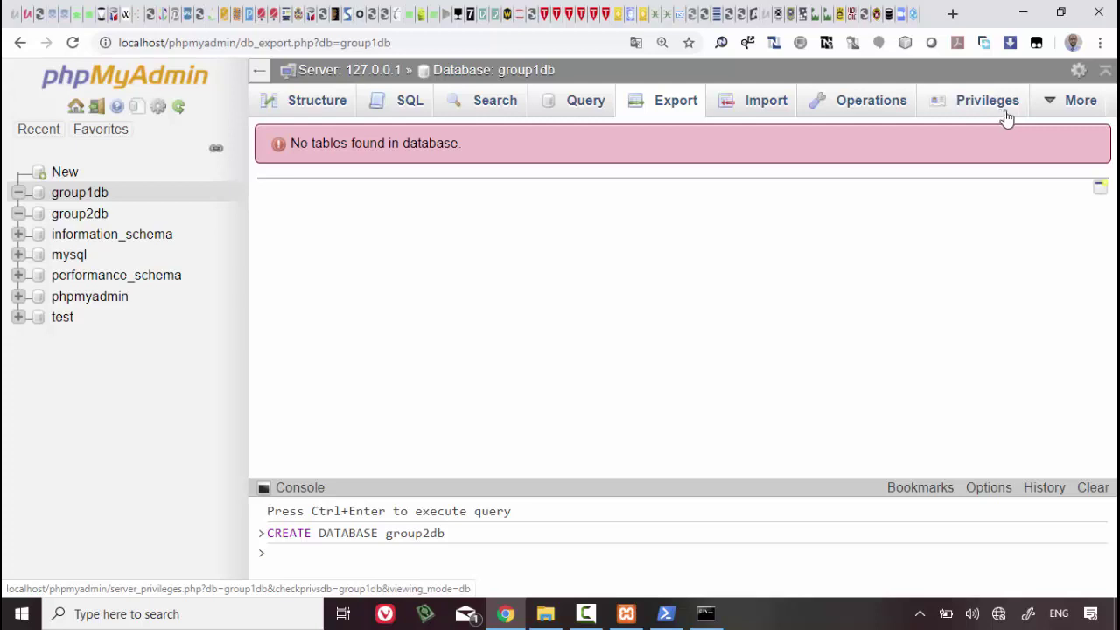
- Open the Designer for group1db and inspect the column and storage options of its table creation form
mouse_move(1098, 118)
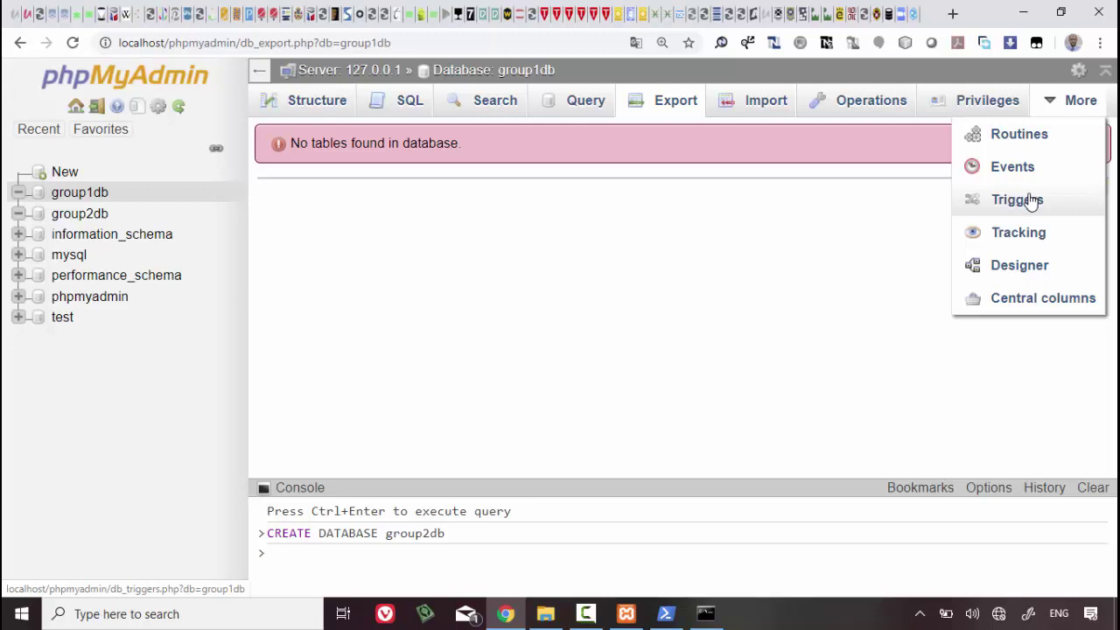
left_click(1021, 266)
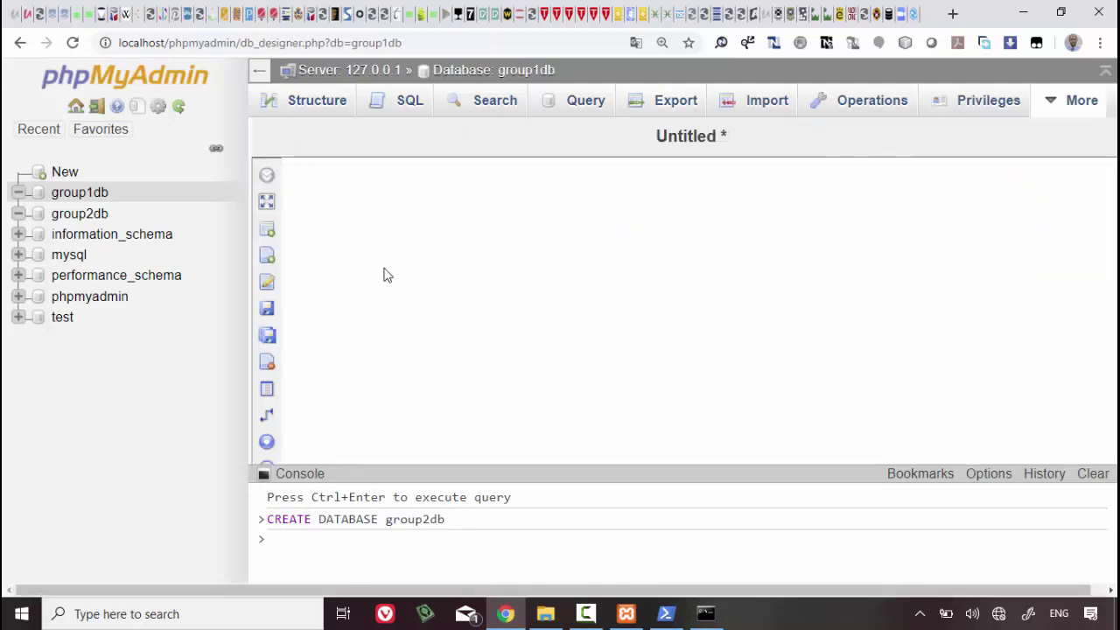
mouse_move(273, 223)
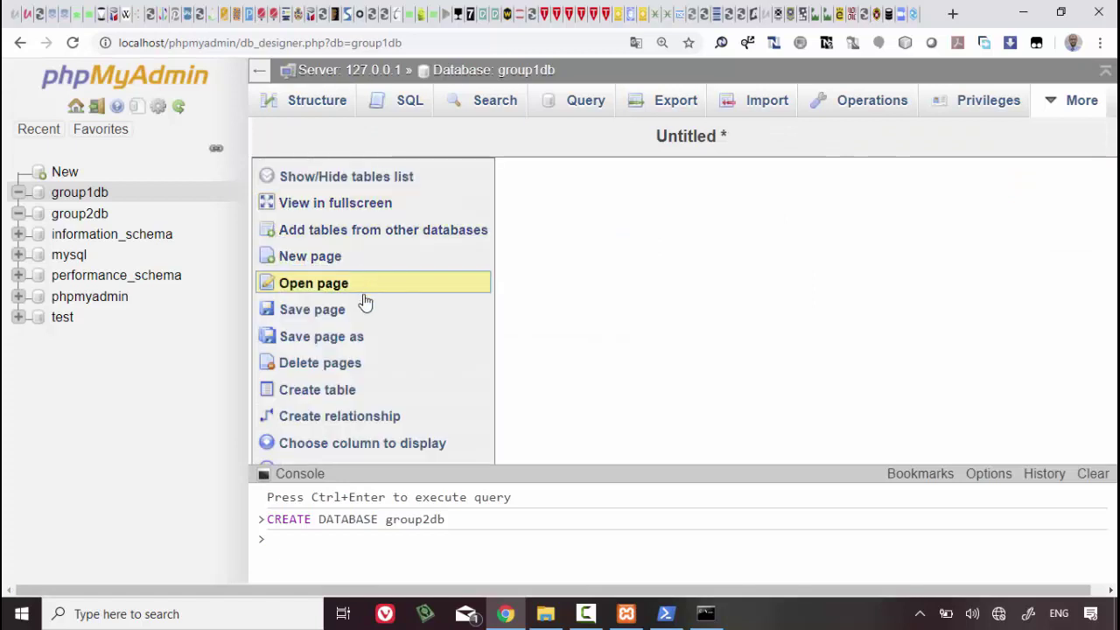
left_click(368, 390)
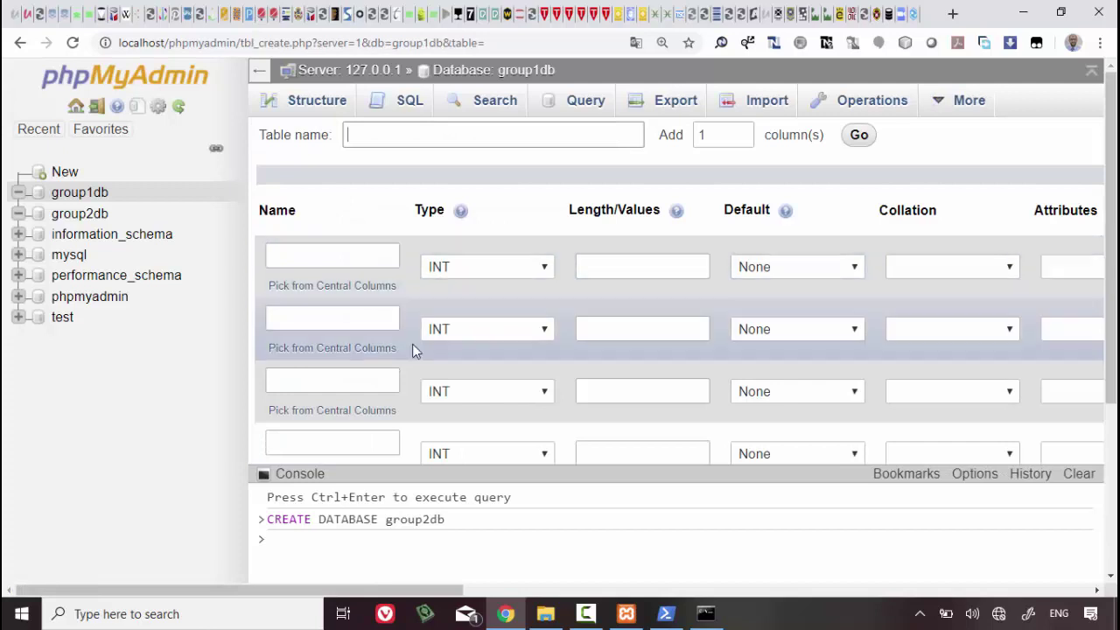
scroll(412, 344, "down", 1)
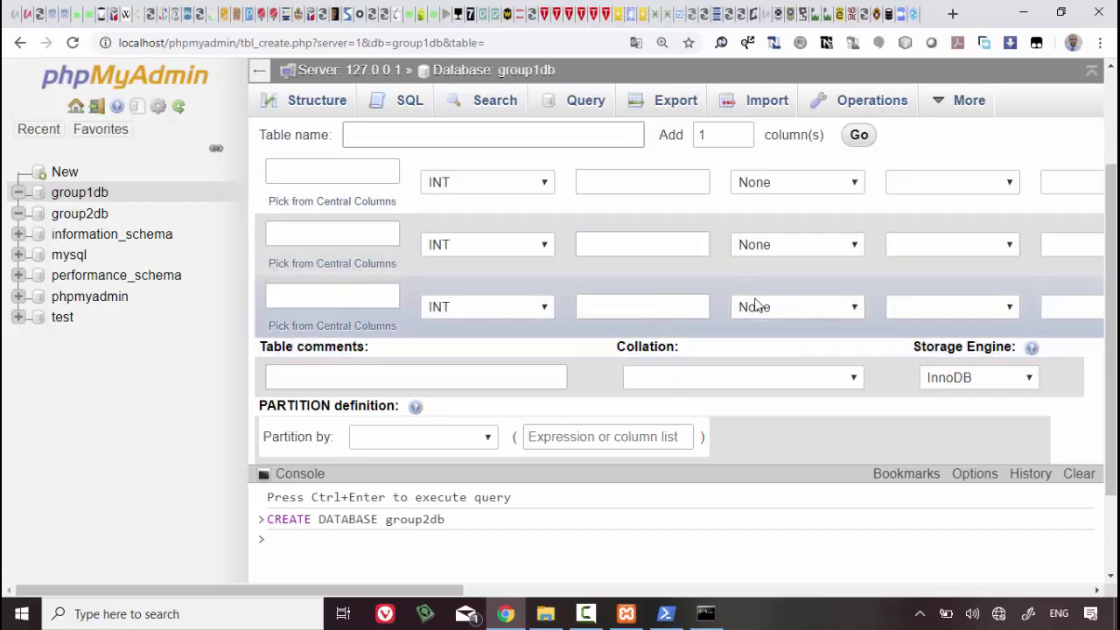
- Return from the table creation form to group1db's Designer and view its tools
mouse_move(974, 116)
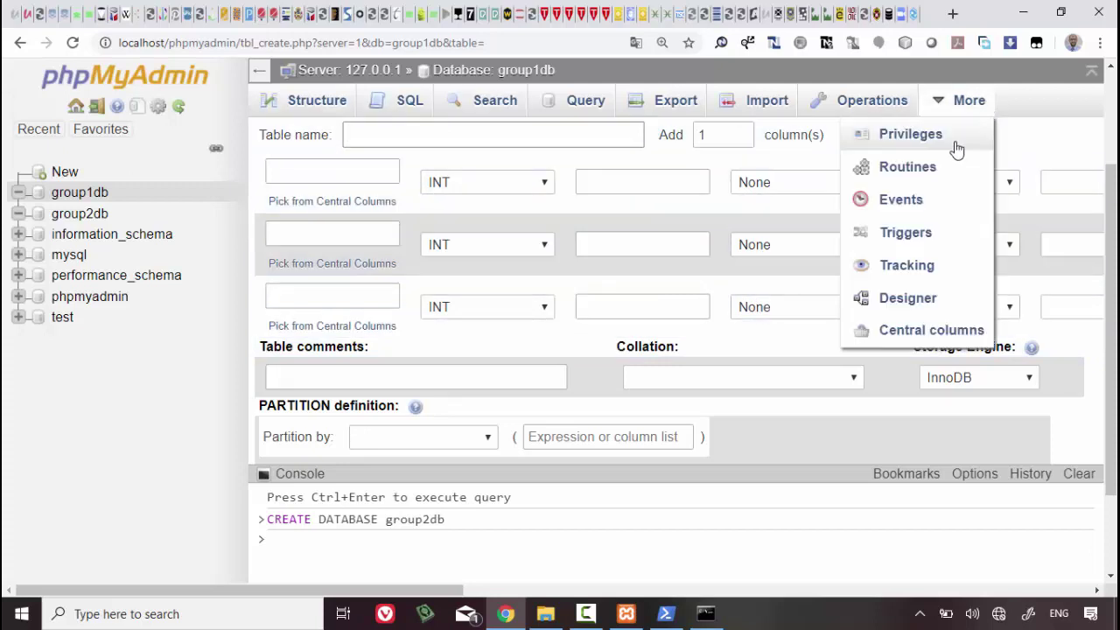
left_click(910, 297)
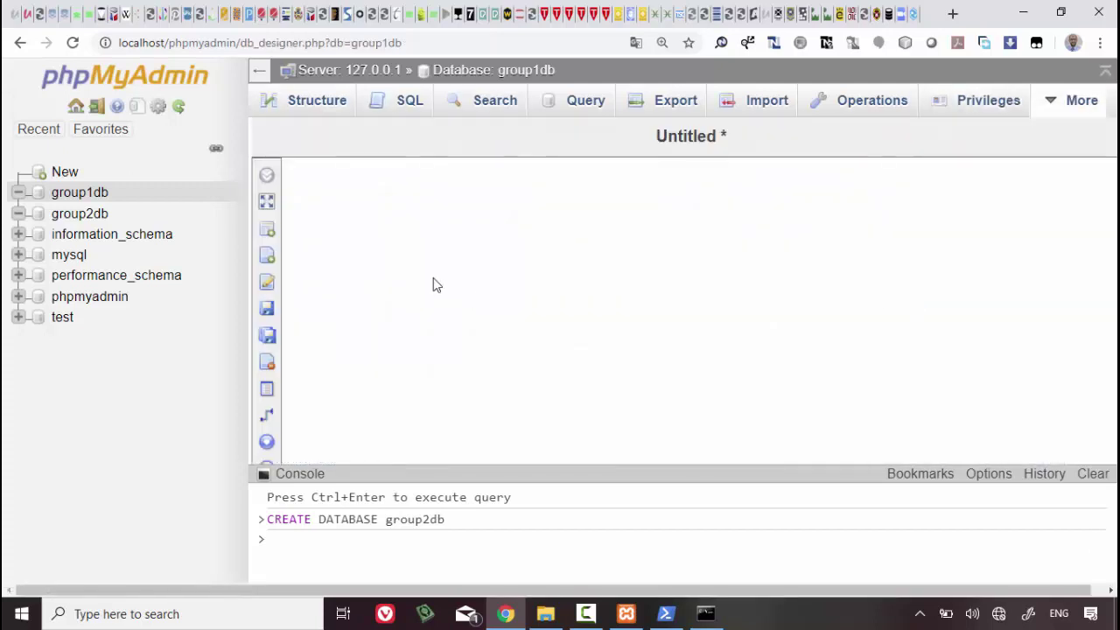
mouse_move(280, 203)
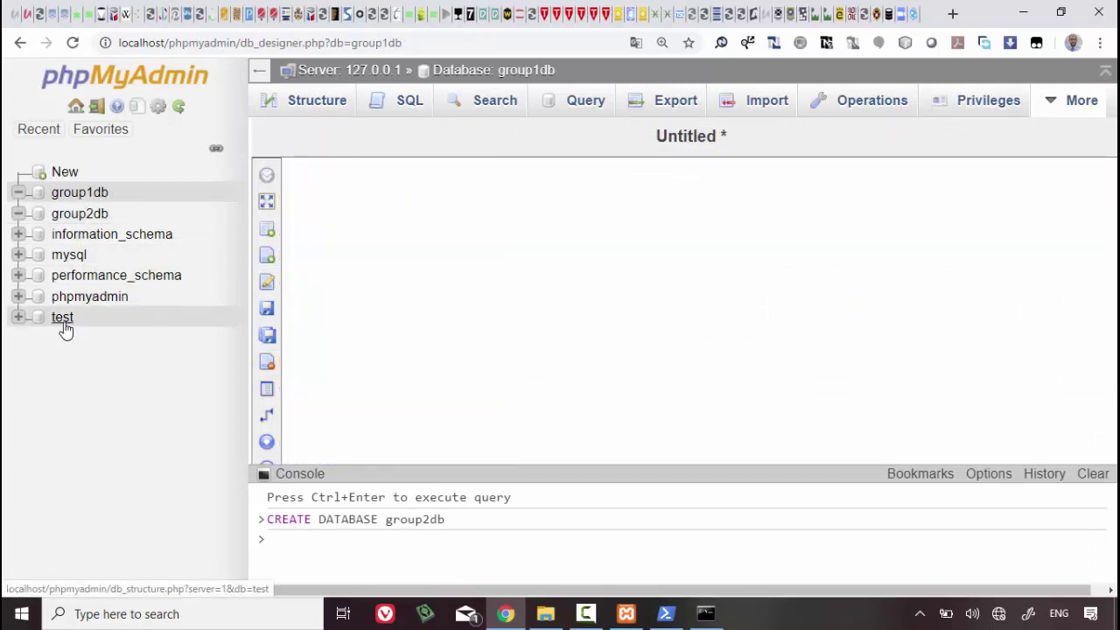
- Open the test database and the mysql database, and look through mysql's list of tables
left_click(66, 319)
left_click(70, 255)
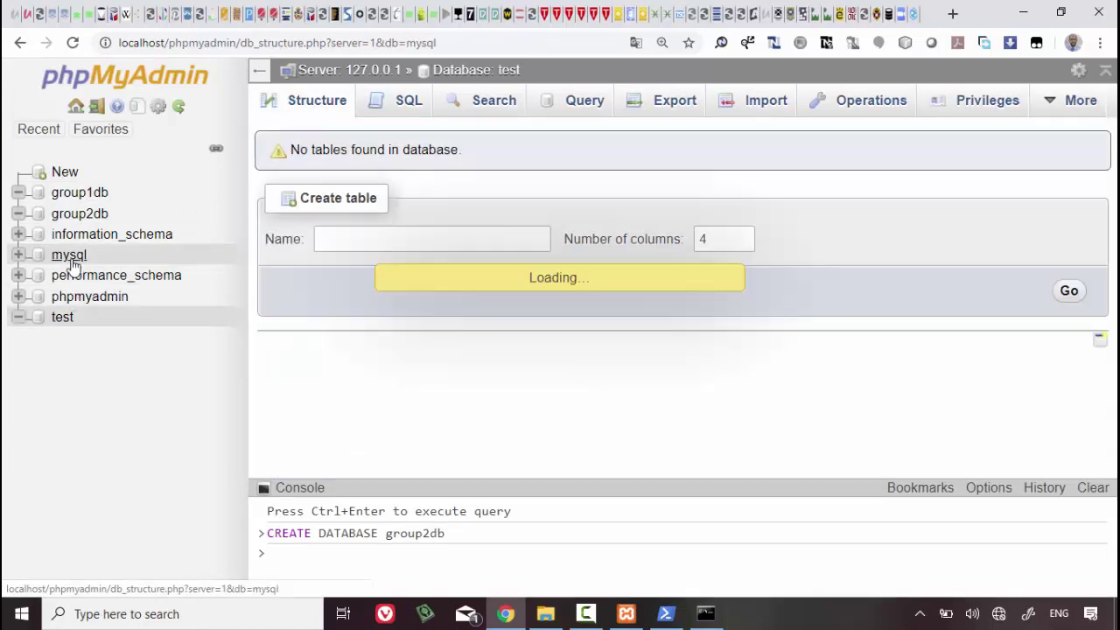
scroll(426, 357, "down", 10)
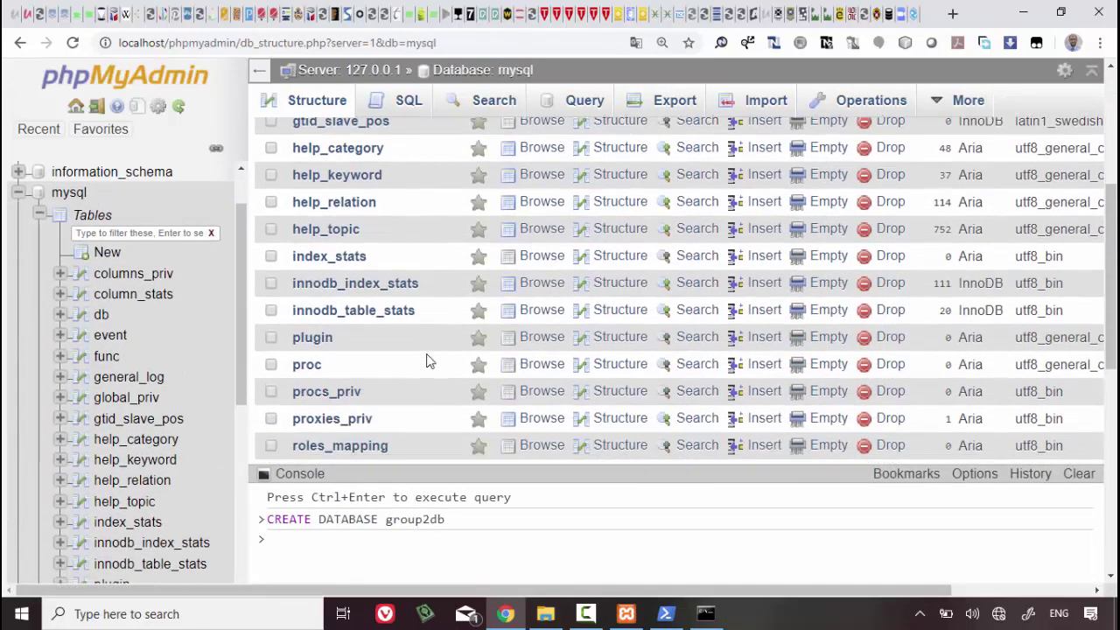
scroll(428, 360, "up", 10)
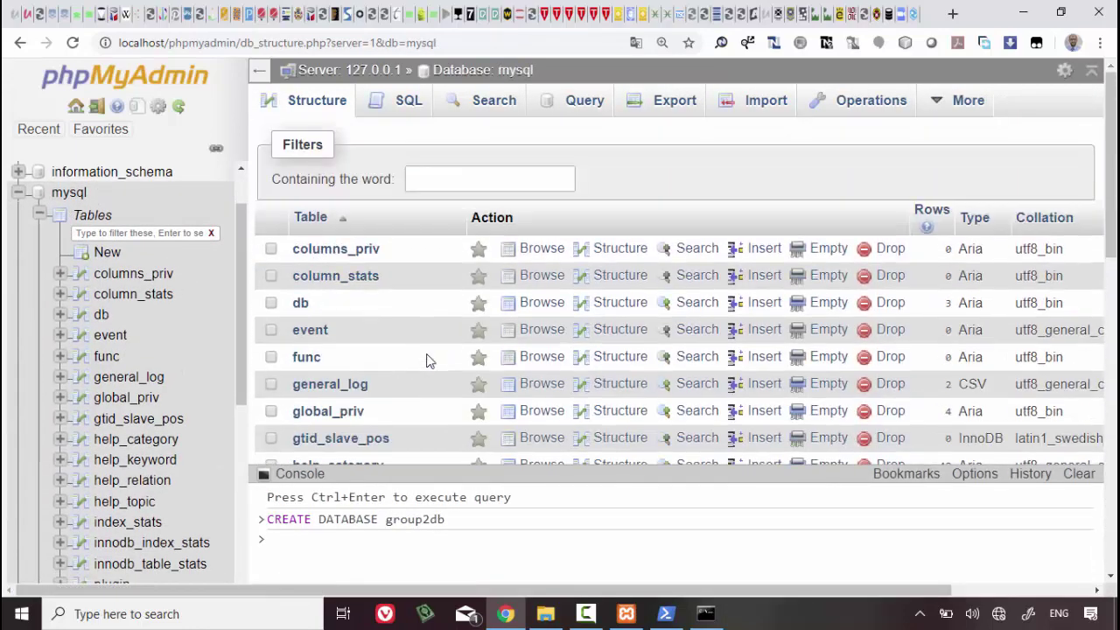
- Open the Designer for the mysql database, look over its diagram, and move the transaction_registry table slightly up and to the left
mouse_move(958, 103)
left_click(885, 299)
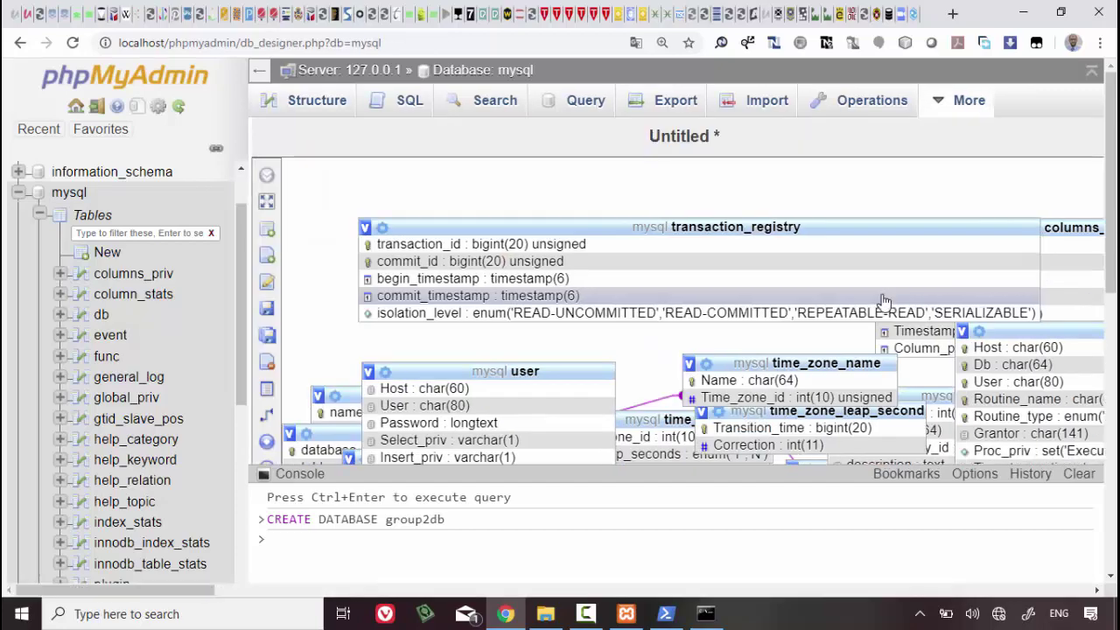
scroll(884, 302, "down", 8)
scroll(884, 302, "down", 5)
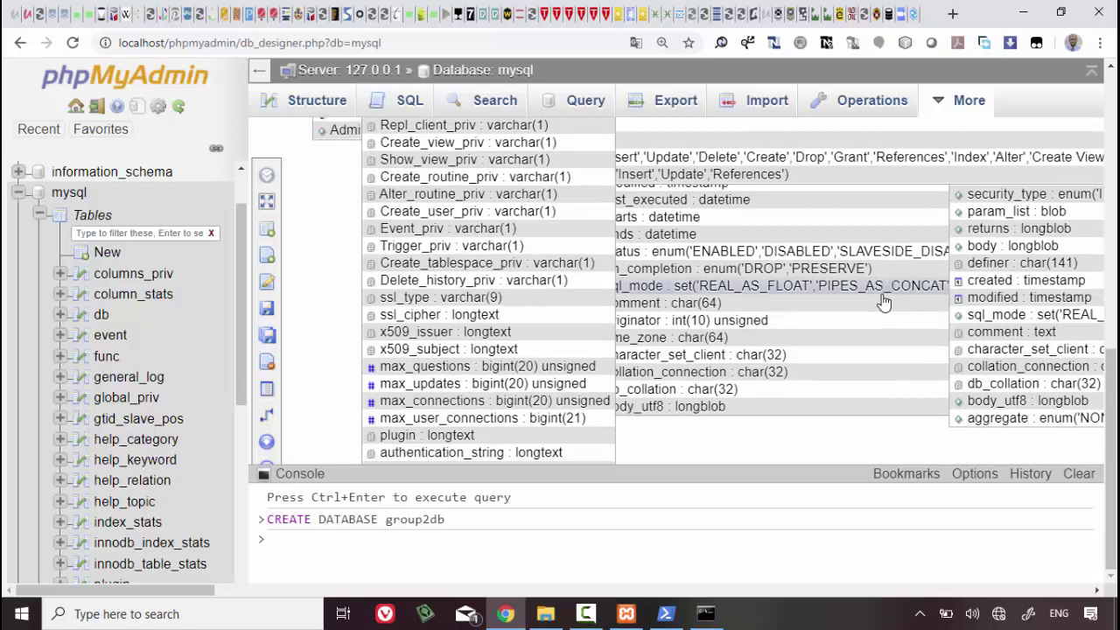
scroll(884, 302, "up", 12)
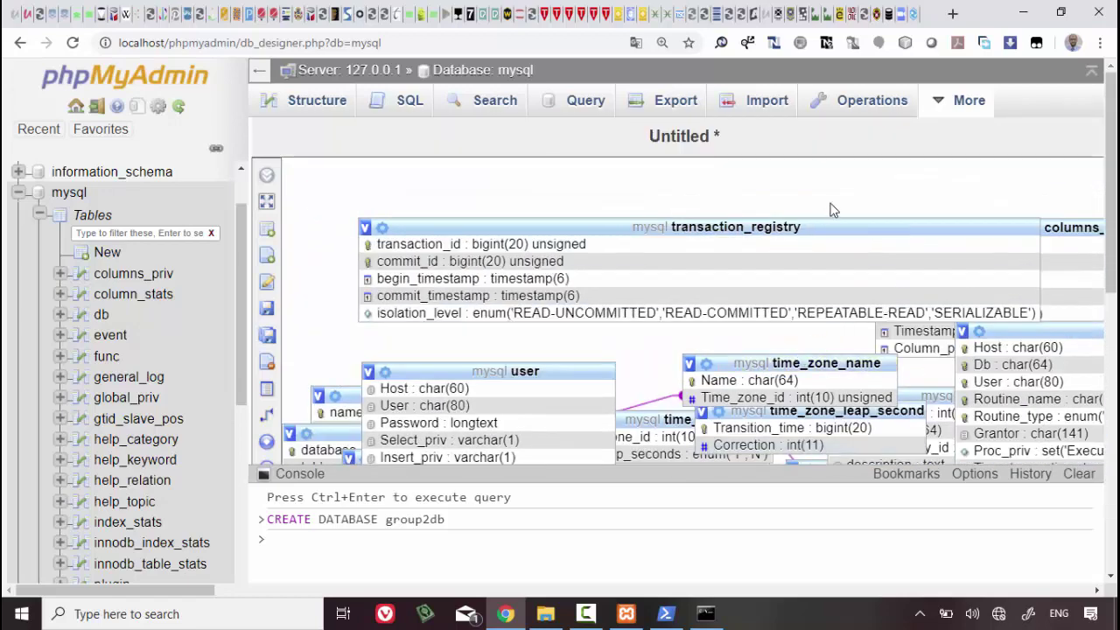
left_click_drag(826, 226, 776, 175)
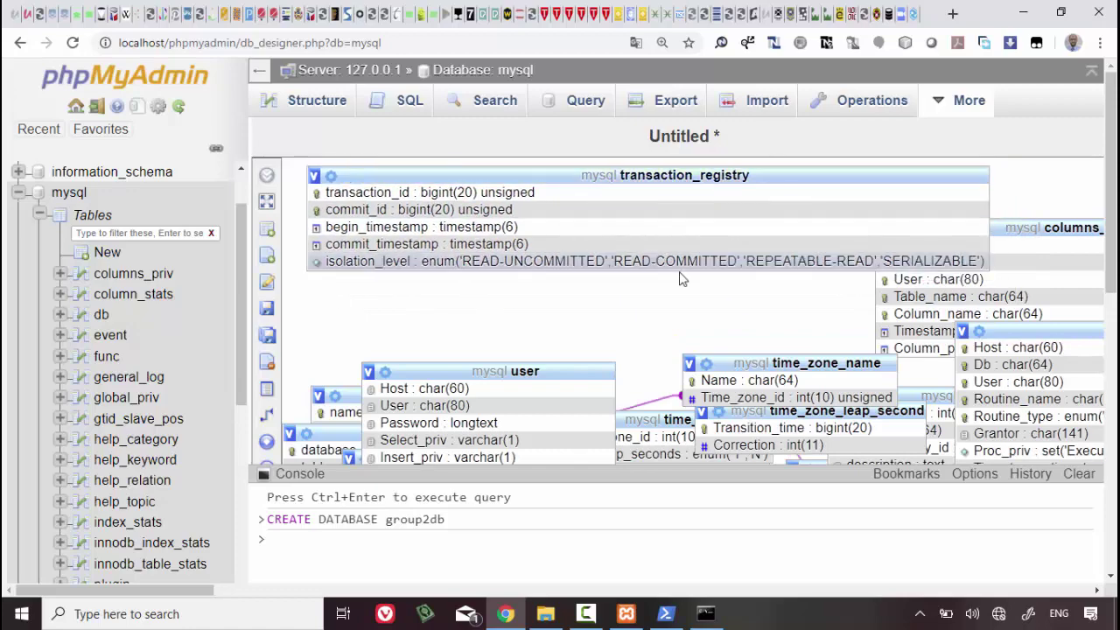
- Examine the lower part of the mysql diagram and the Designer's named tools, and collapse mysql in the database tree
scroll(681, 273, "down", 12)
scroll(680, 278, "down", 2)
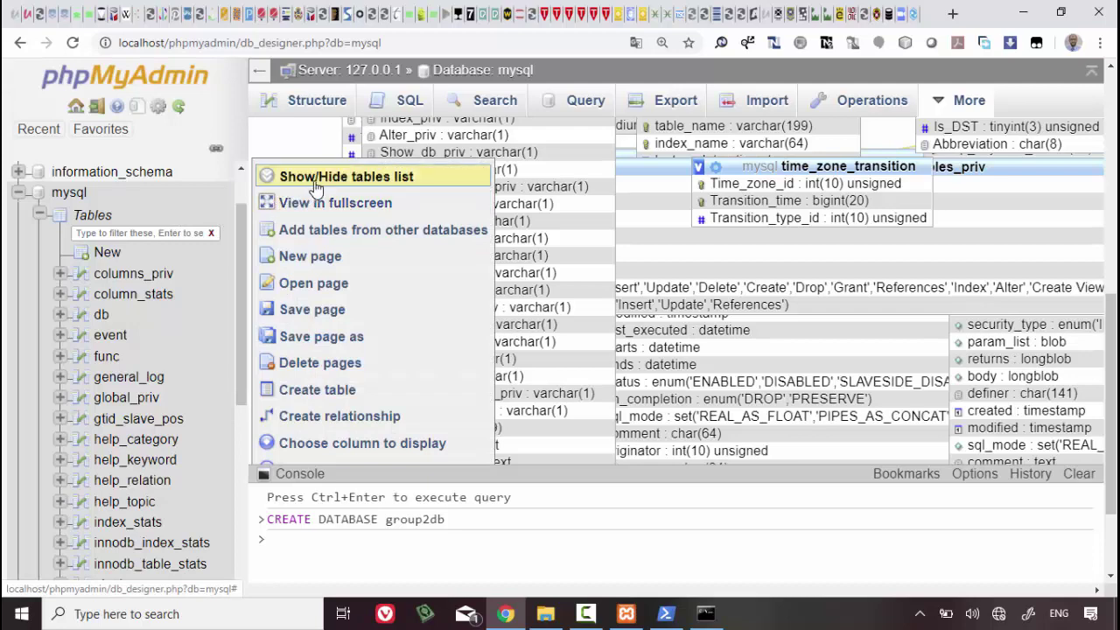
scroll(355, 338, "down", 3)
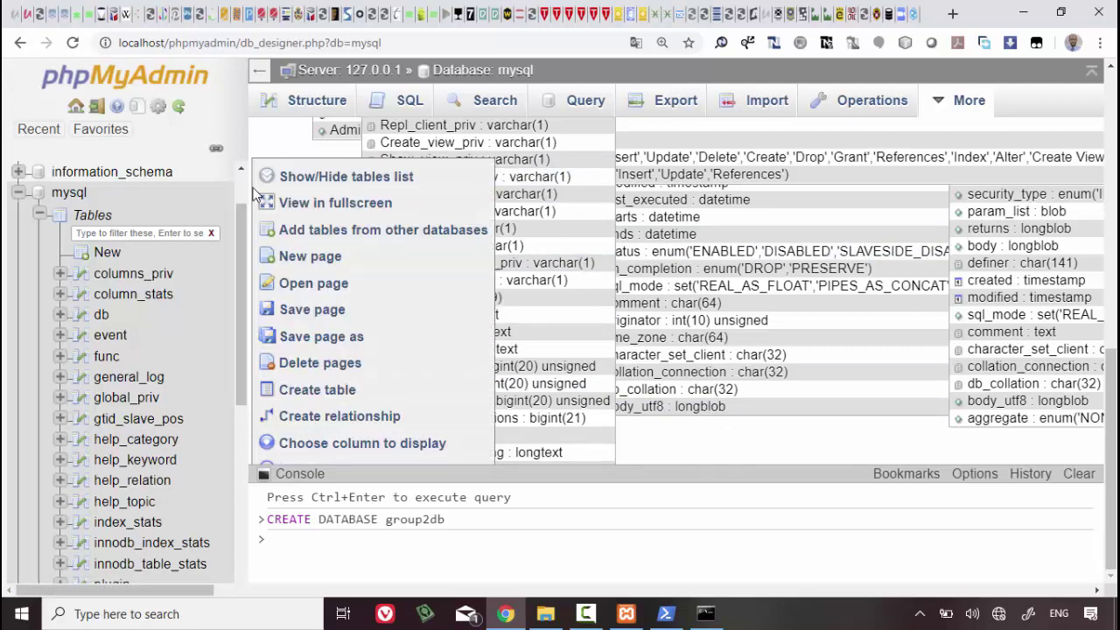
left_click(21, 194)
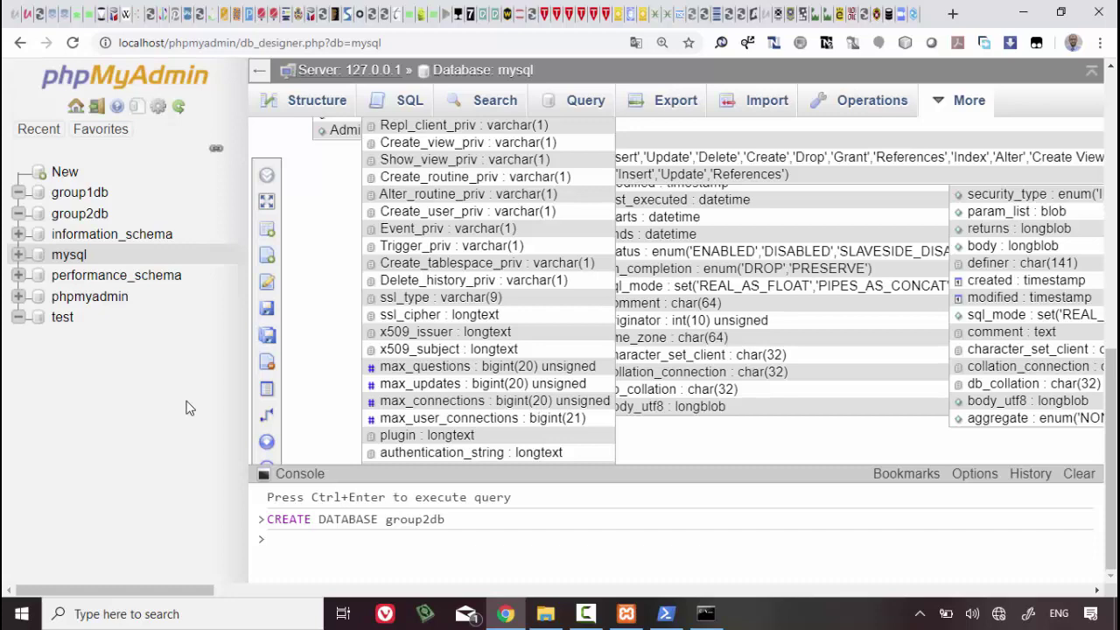
- Switch to File Explorer, go up from bin to the mysql folder, and display its contents as large icons
left_click(545, 618)
scroll(316, 253, "up", 10)
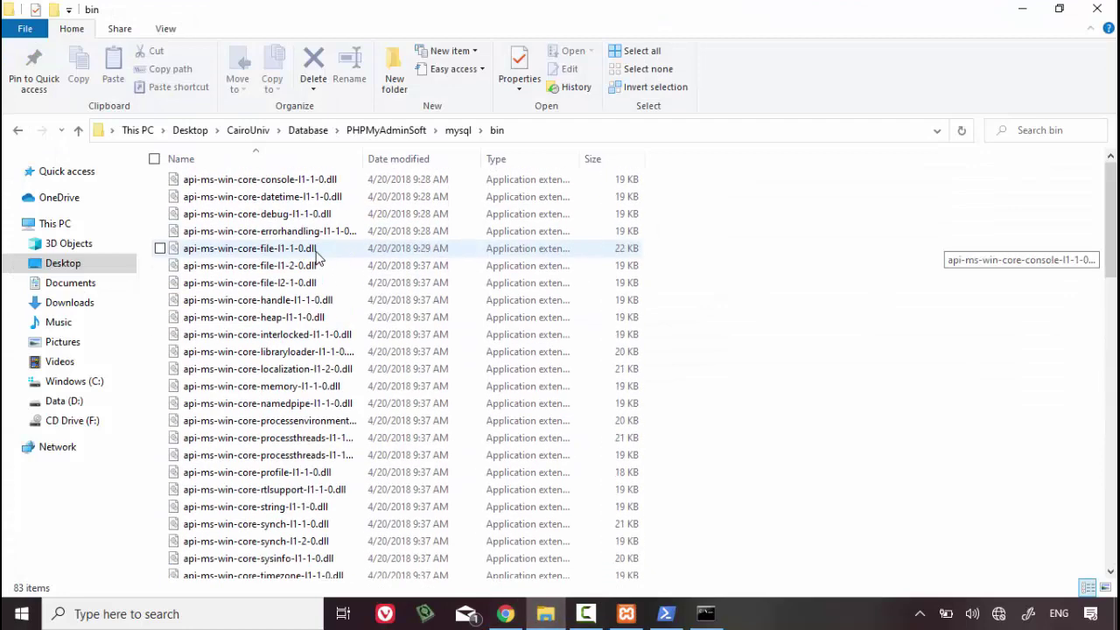
left_click(457, 130)
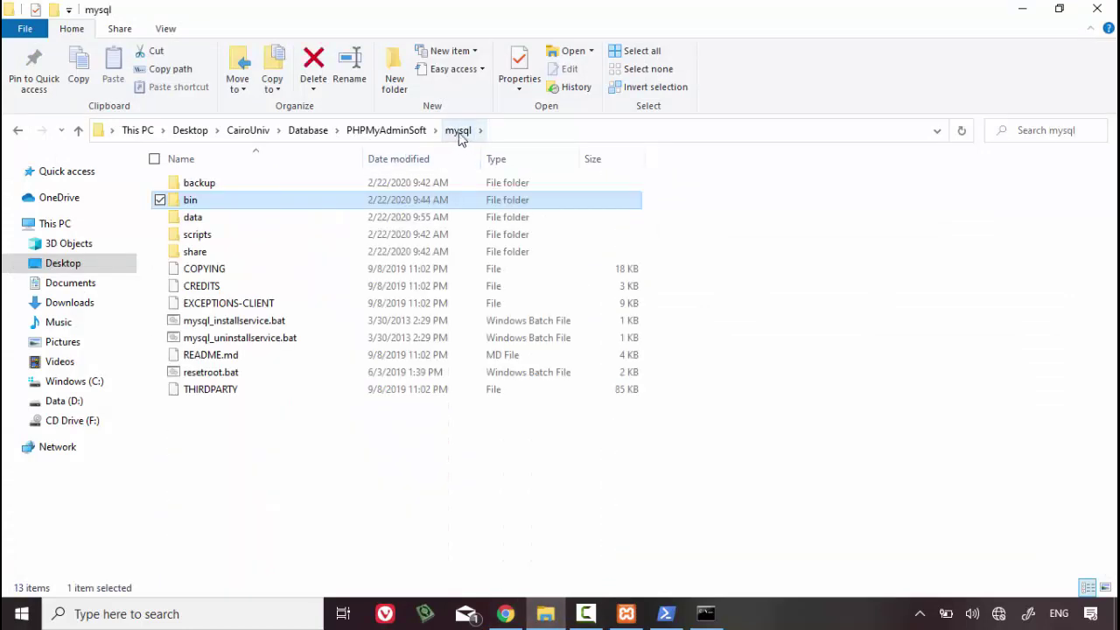
left_click(735, 270)
right_click(737, 228)
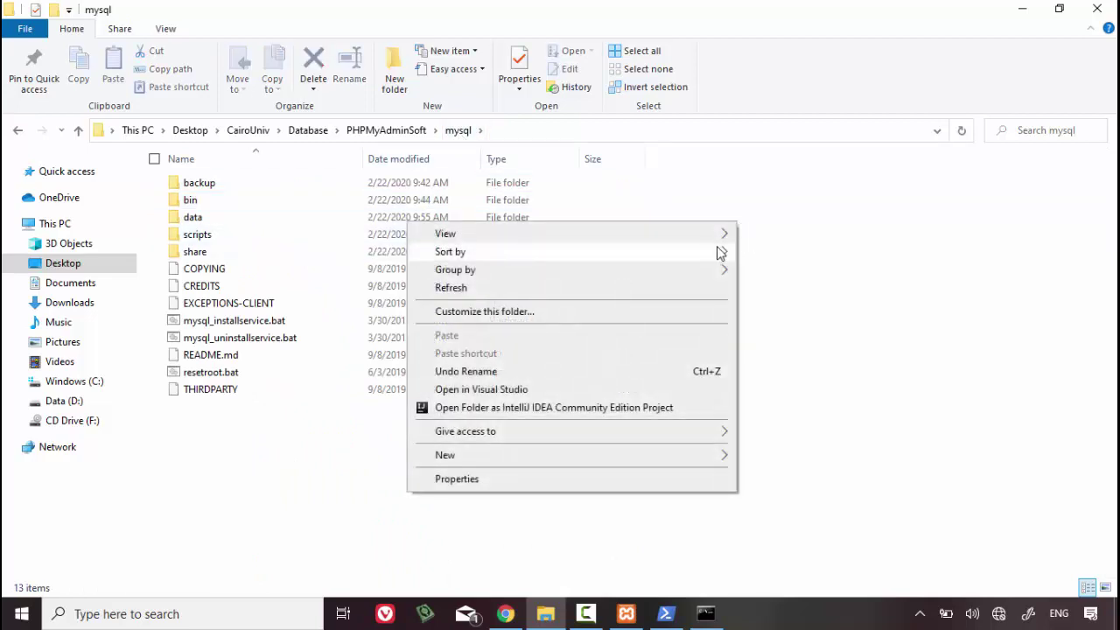
mouse_move(723, 236)
left_click(776, 257)
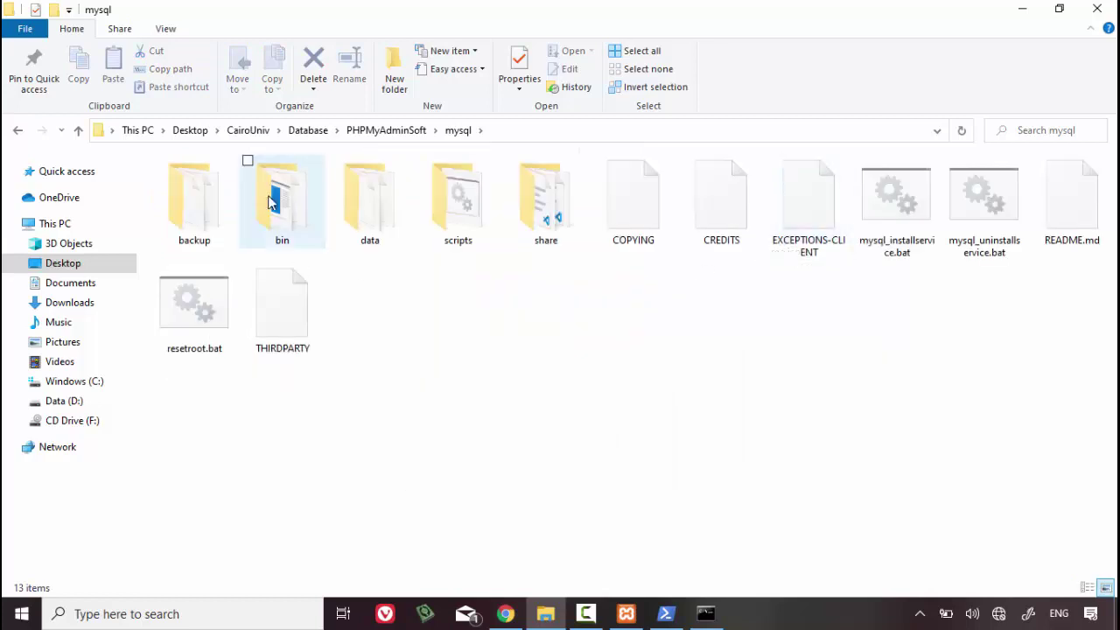
- Open the data folder inside mysql and locate the group1db and group2db database folders
left_click(281, 246)
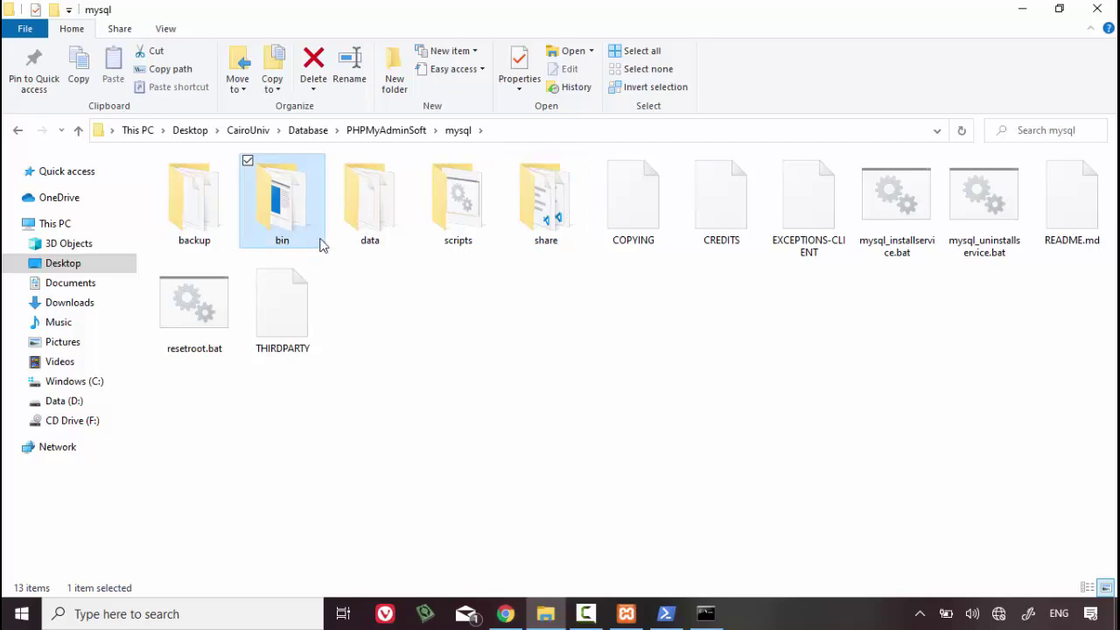
left_click(378, 245)
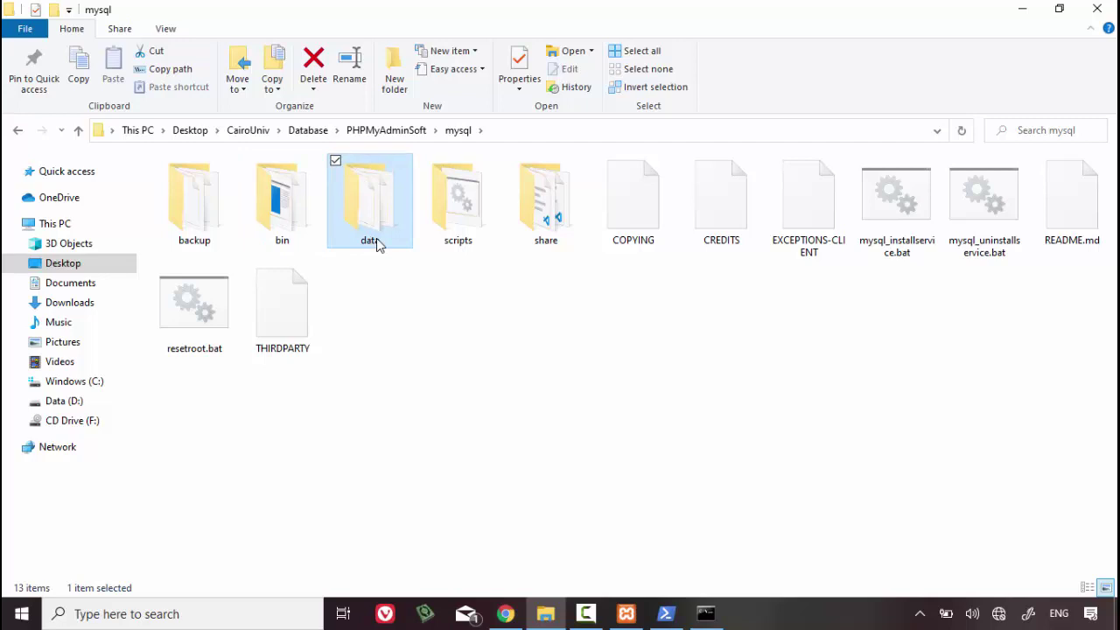
double_click(378, 245)
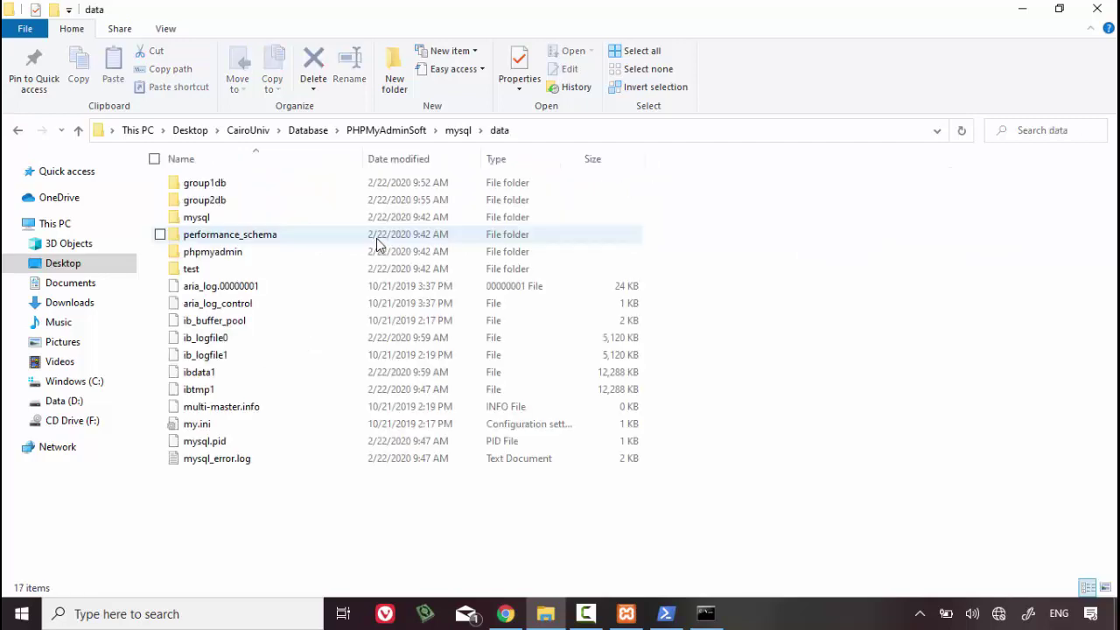
left_click(237, 187)
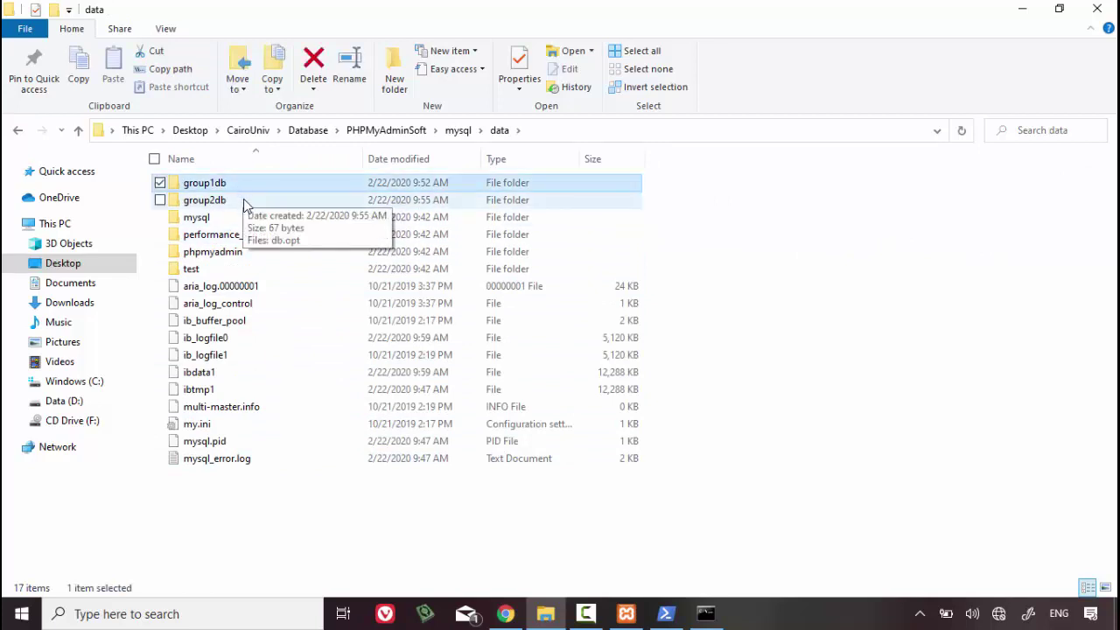
left_click(244, 202)
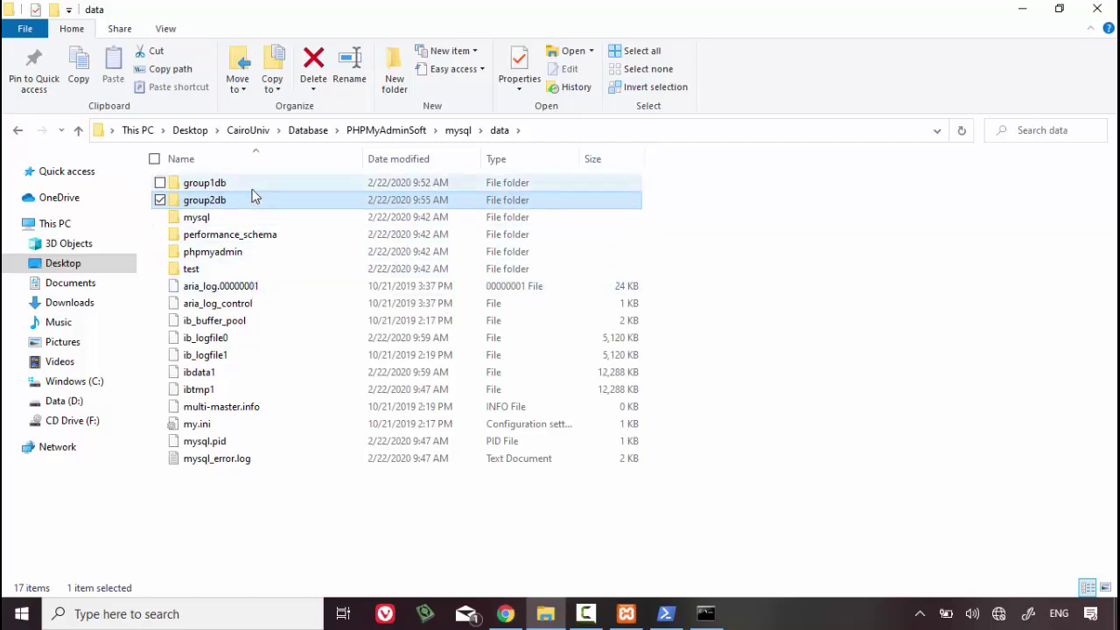
- Look inside the group1db folder at its db.opt file, and return to the mysql folder
double_click(252, 186)
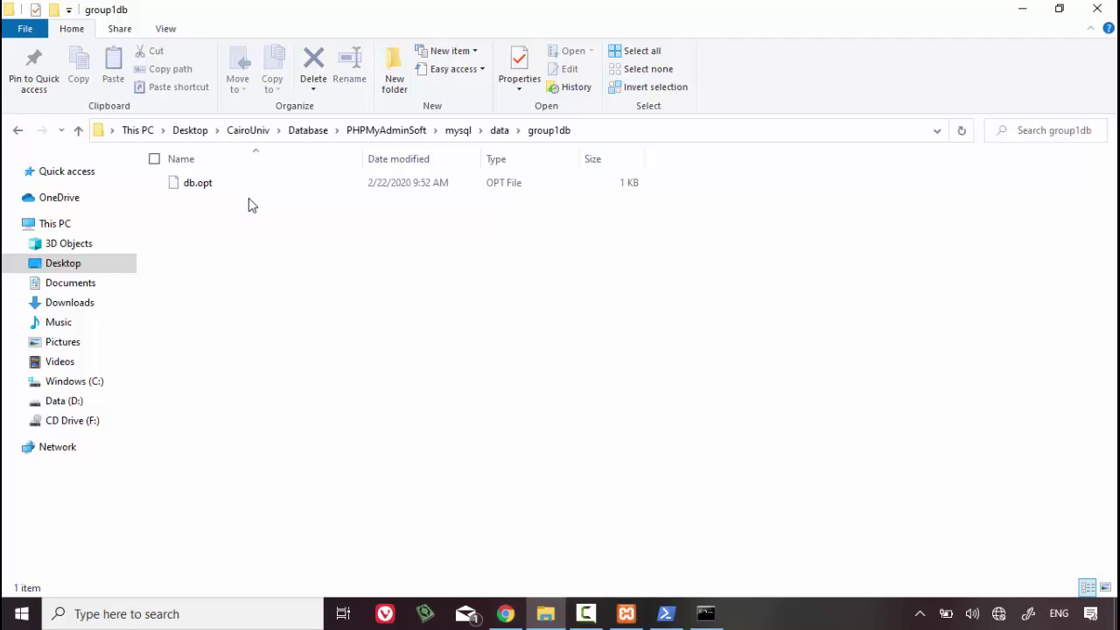
left_click(261, 184)
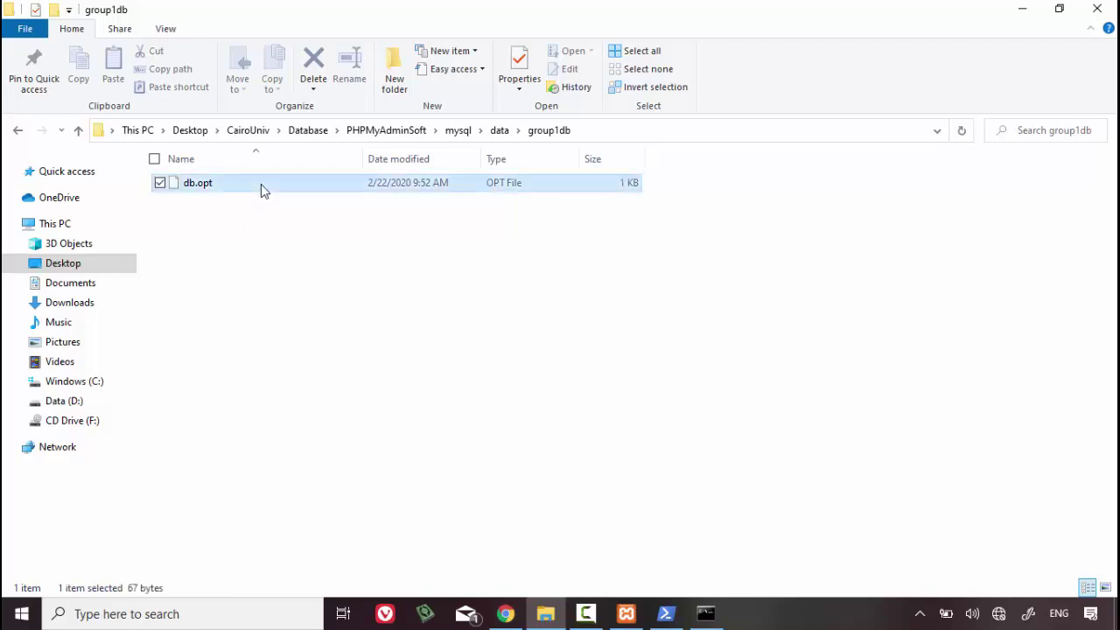
left_click(495, 140)
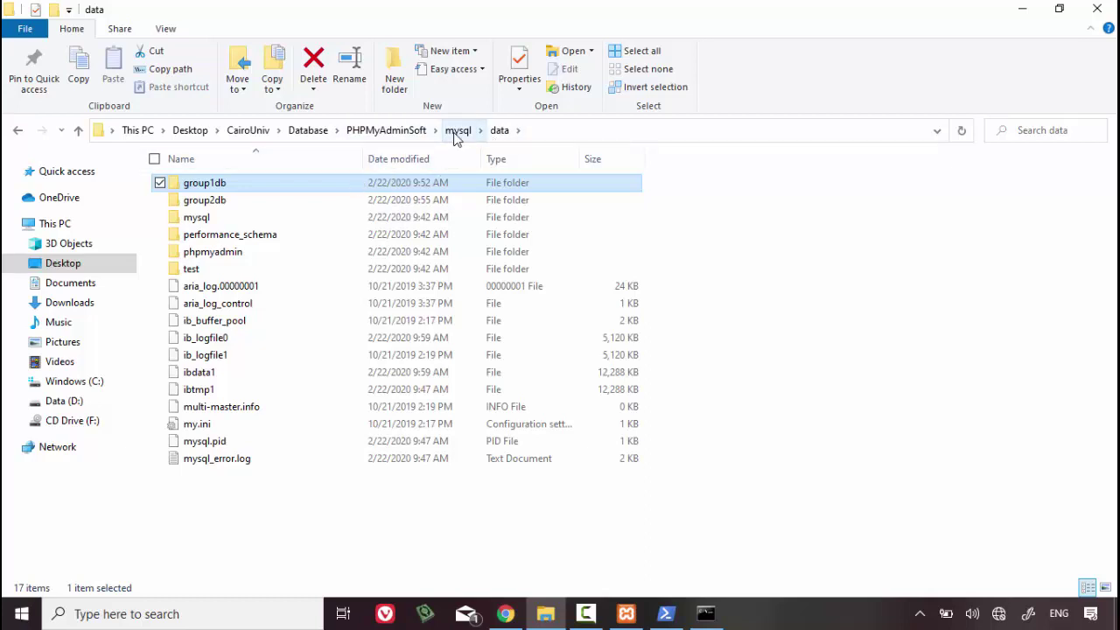
left_click(456, 133)
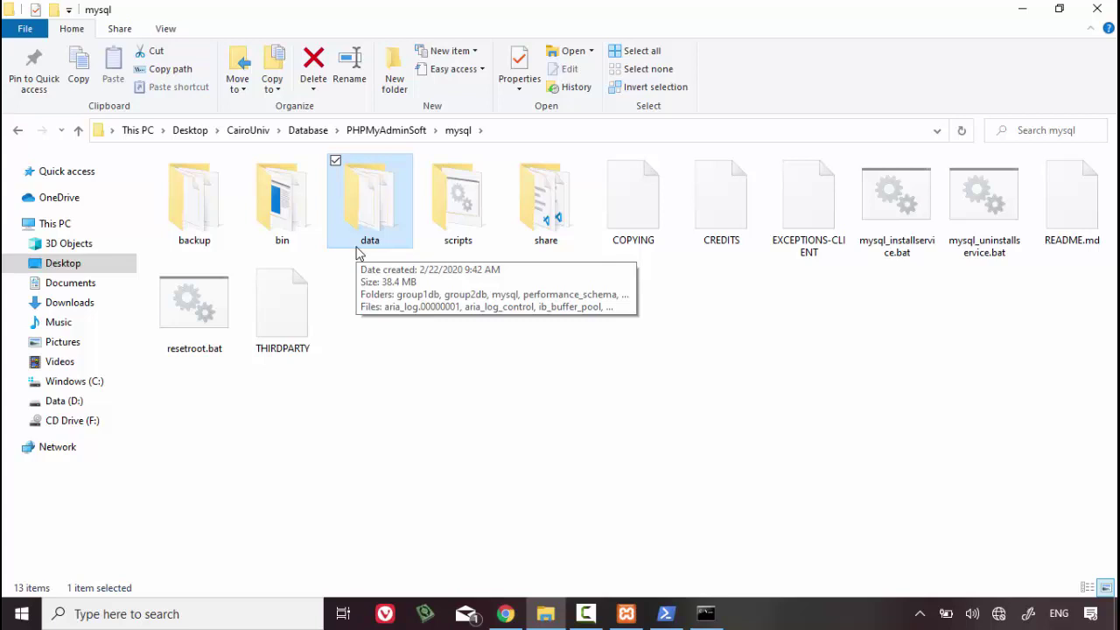
- View the contents of mysql's backup and scripts folders, returning to the mysql folder after each
left_click(199, 222)
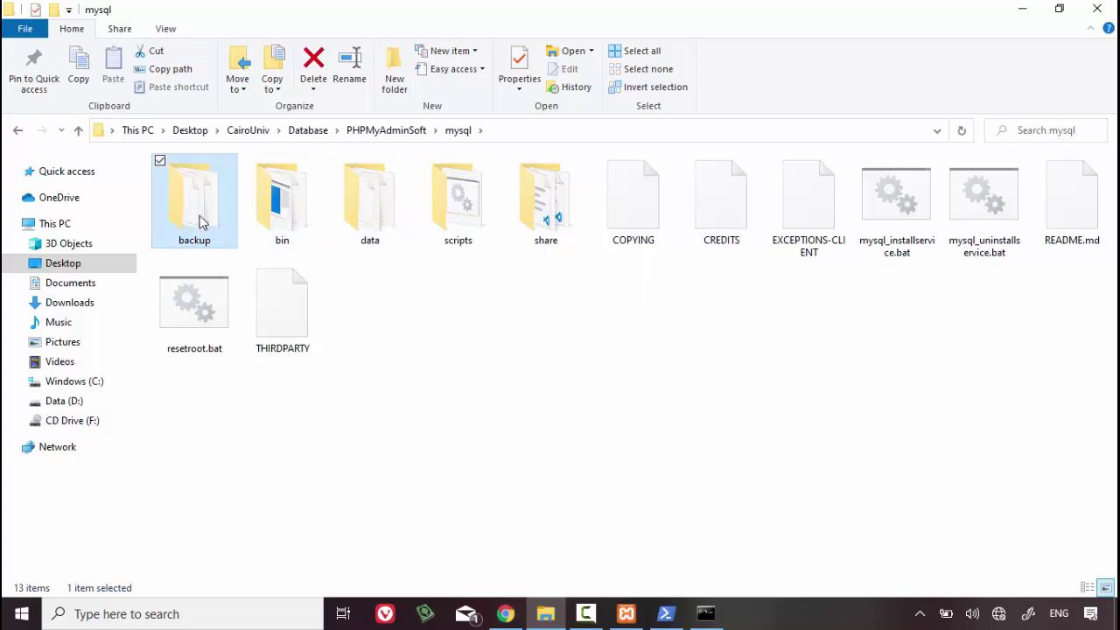
double_click(199, 221)
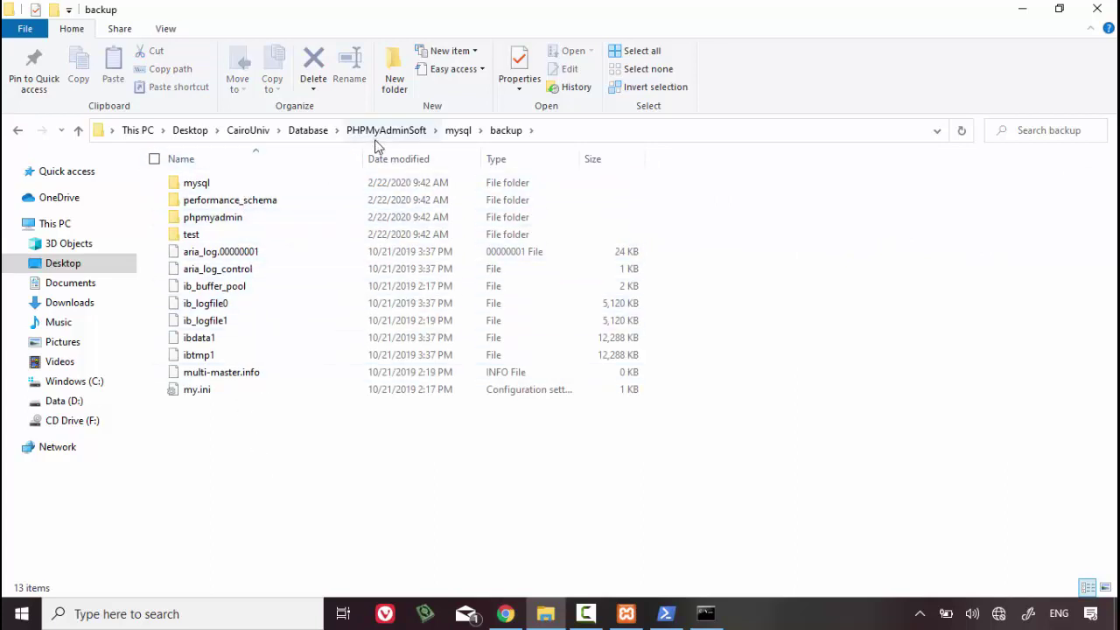
left_click(446, 138)
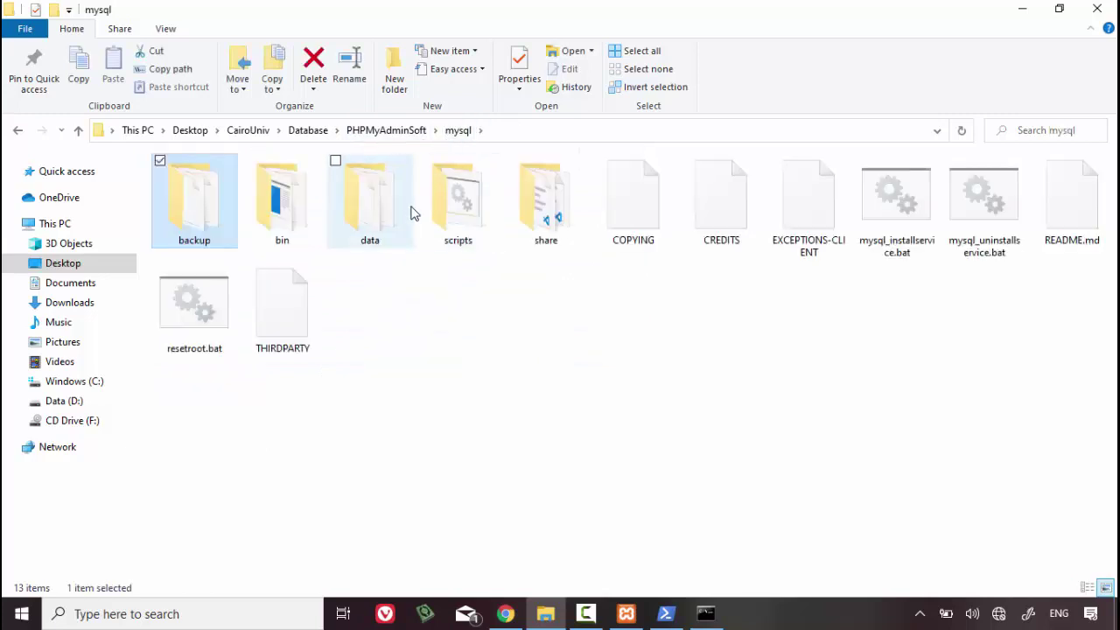
double_click(442, 225)
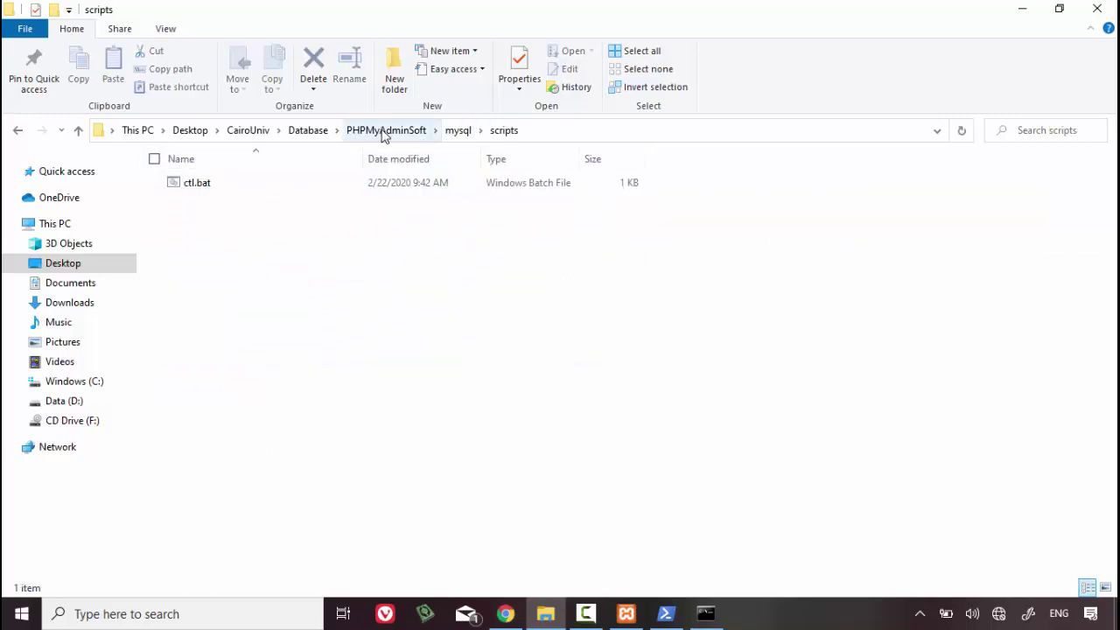
left_click(469, 133)
- Look through the language folders in mysql's share folder, and return to the mysql folder with nothing selected
double_click(534, 194)
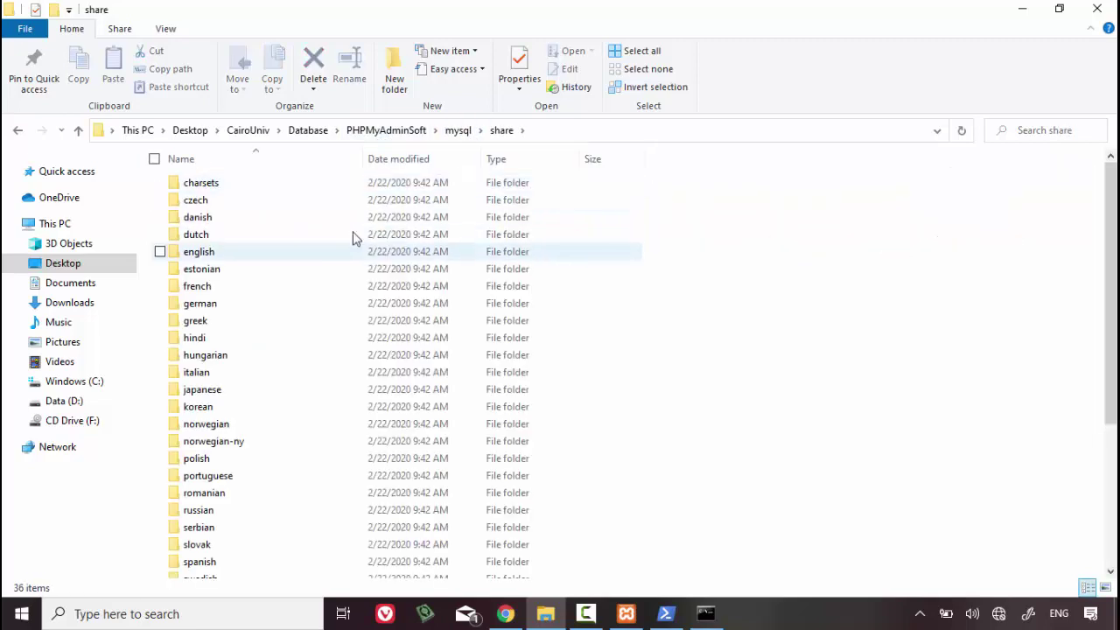
scroll(429, 341, "down", 4)
scroll(429, 344, "up", 5)
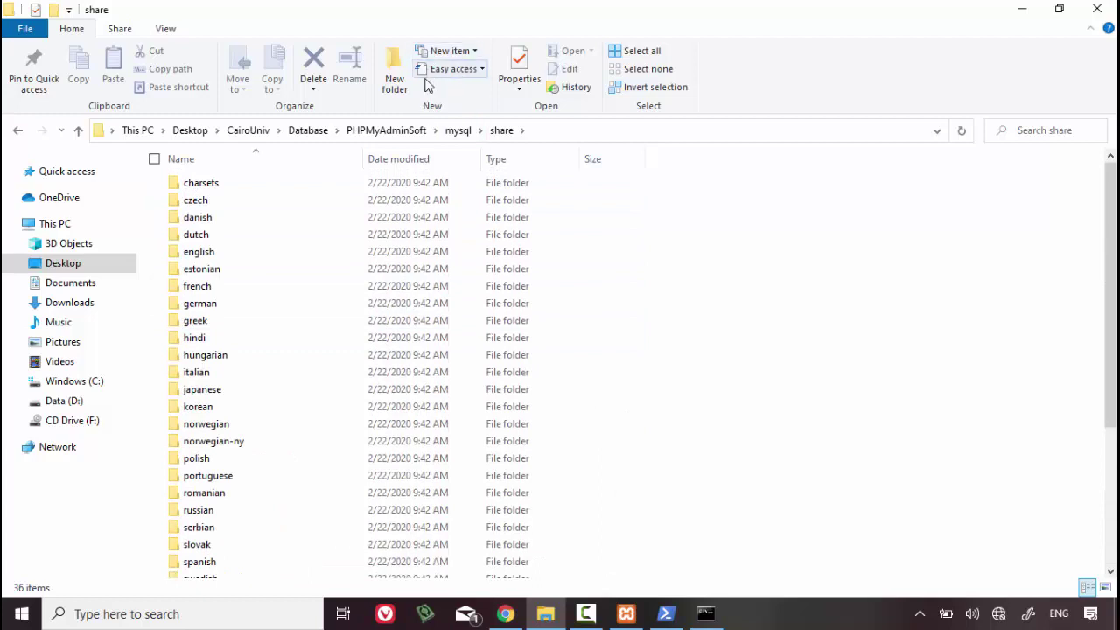
left_click(456, 131)
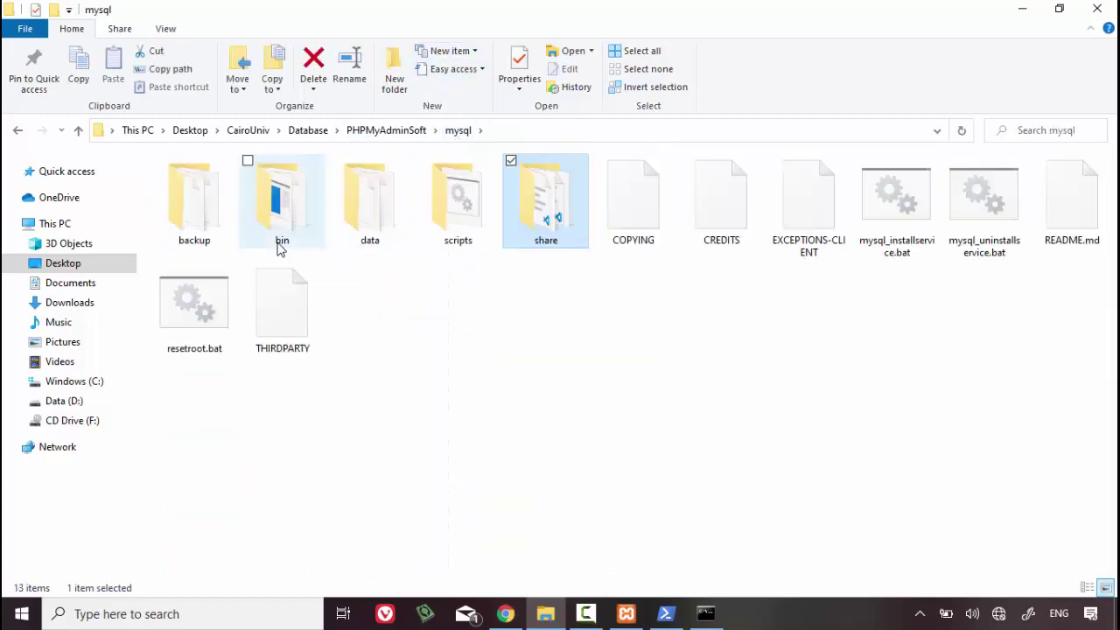
left_click(478, 418)
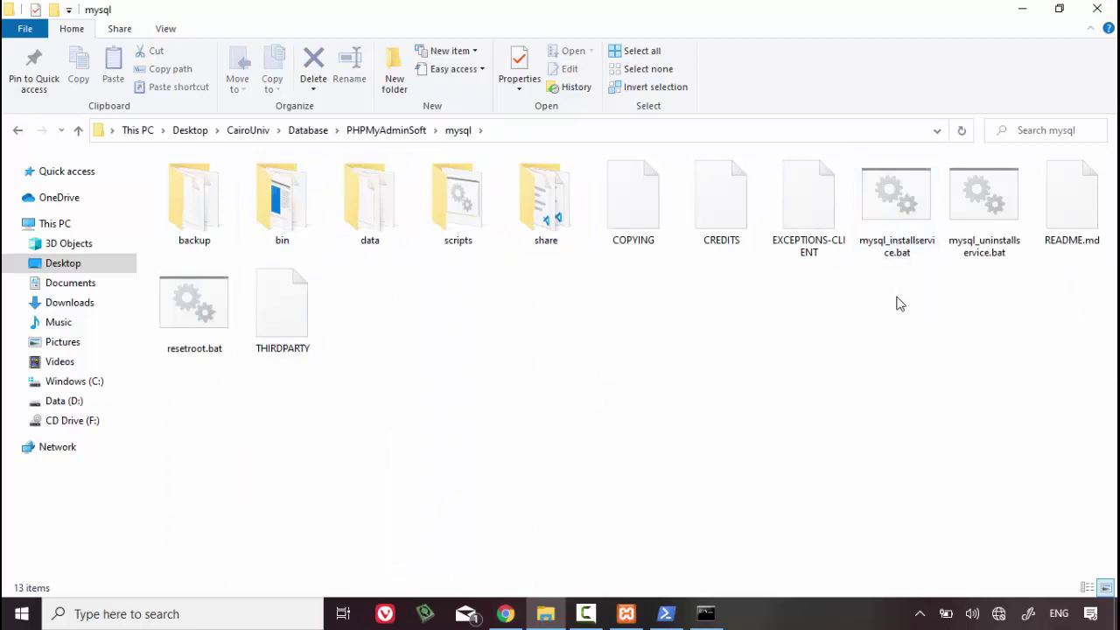
- Identify mysql_installservice.bat and mysql_uninstallservice.bat, and browse the parent PHPMyAdminSoft folder down to its XAMPP executables
left_click(893, 212)
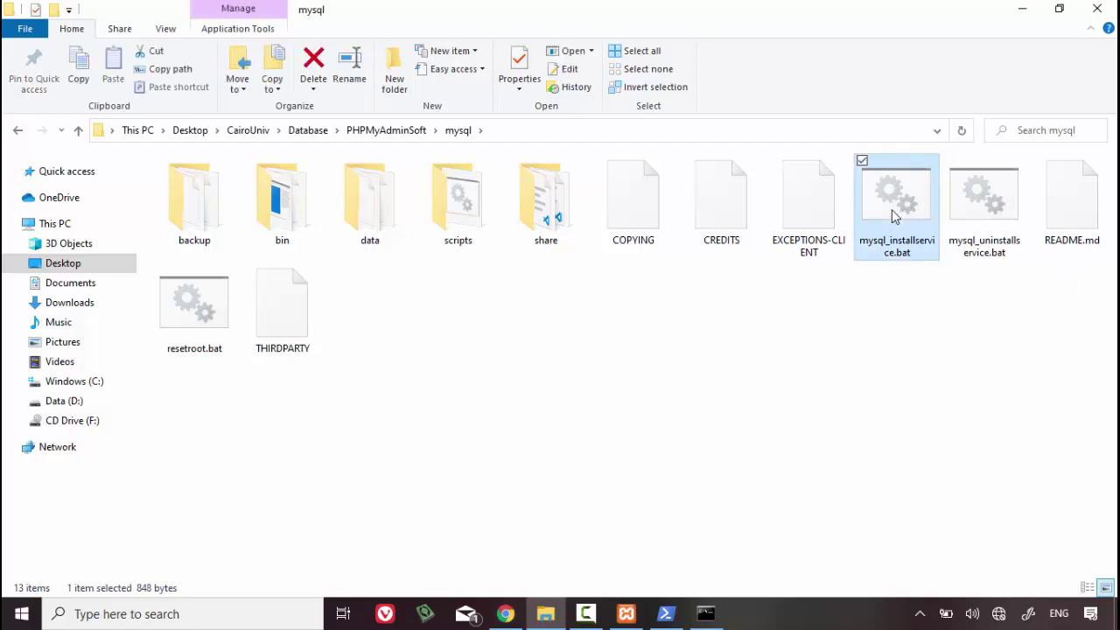
left_click(980, 219)
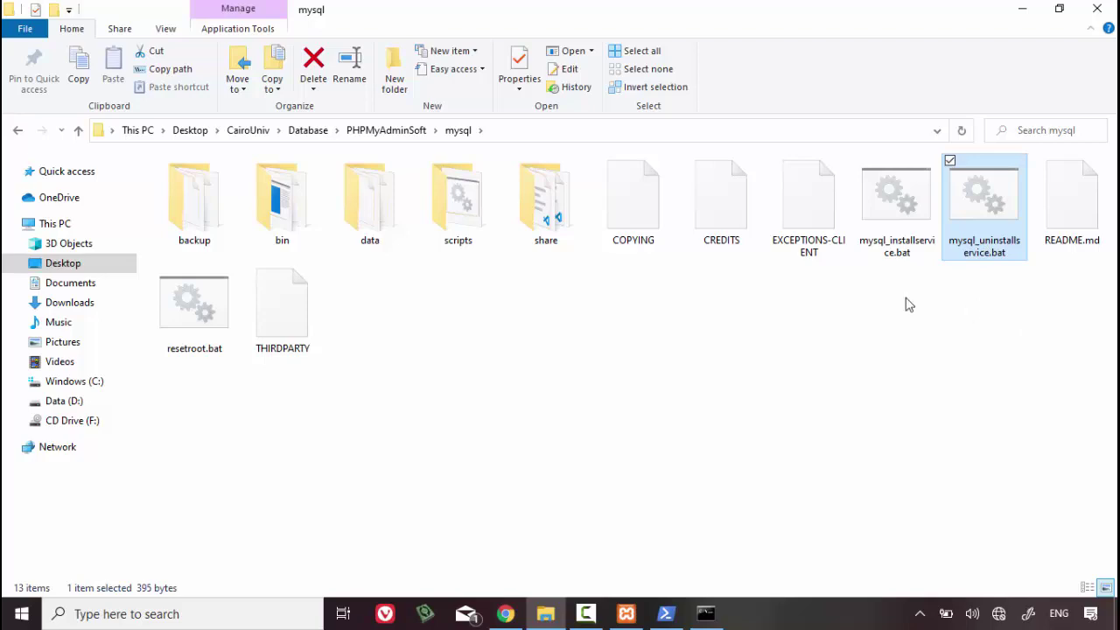
left_click(398, 131)
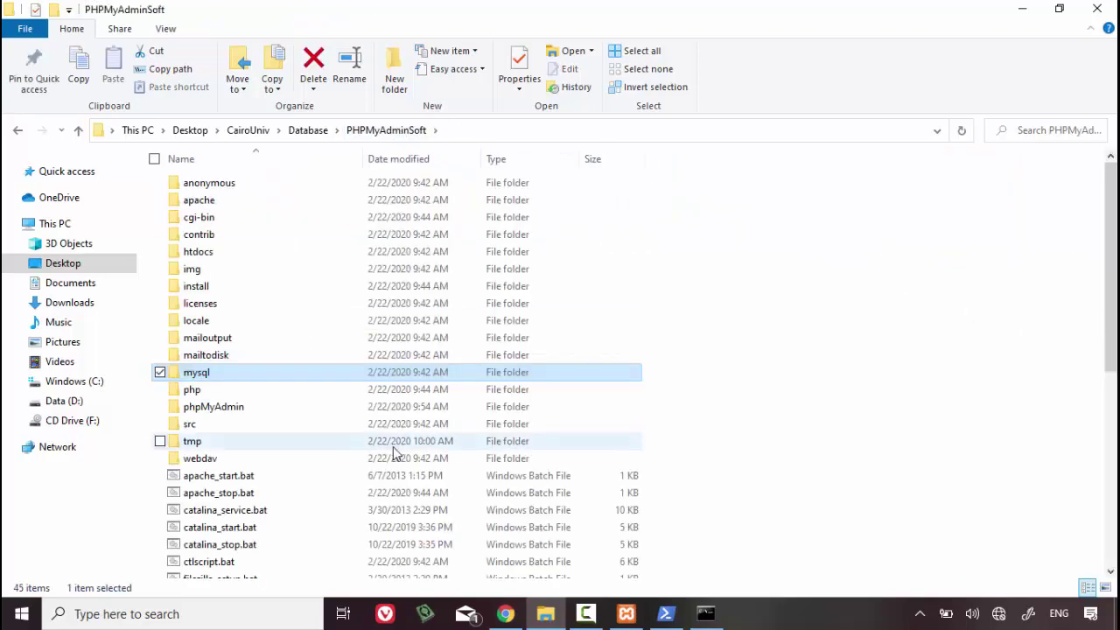
scroll(393, 451, "down", 7)
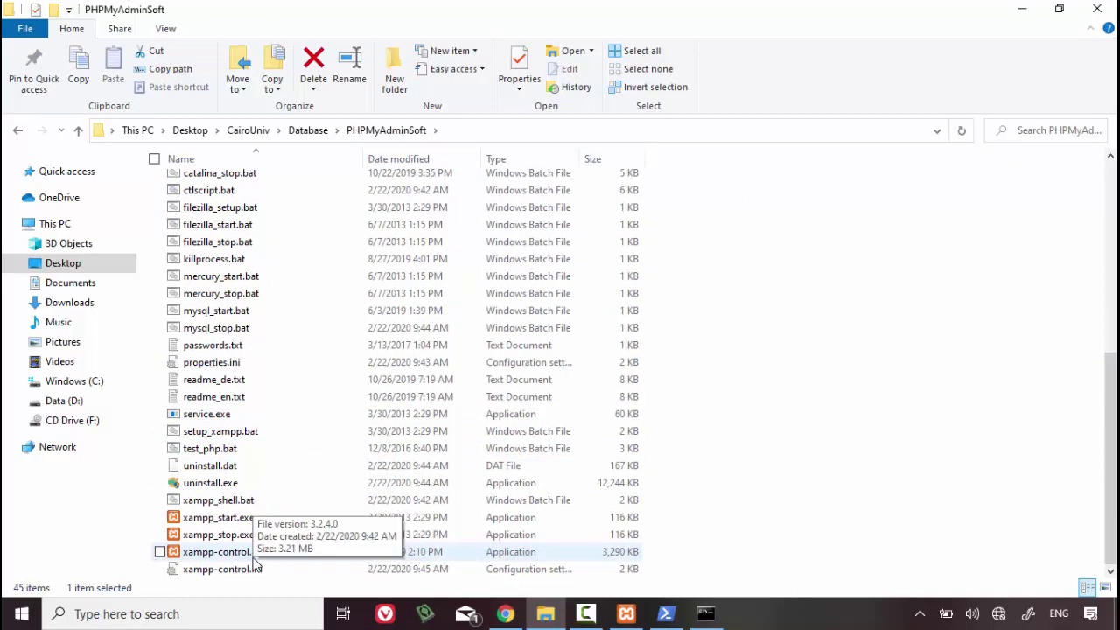
- Switch to the XAMPP Control Panel, stop the MySQL and Apache modules, and close the control panel
left_click(625, 615)
left_click(763, 247)
left_click(763, 223)
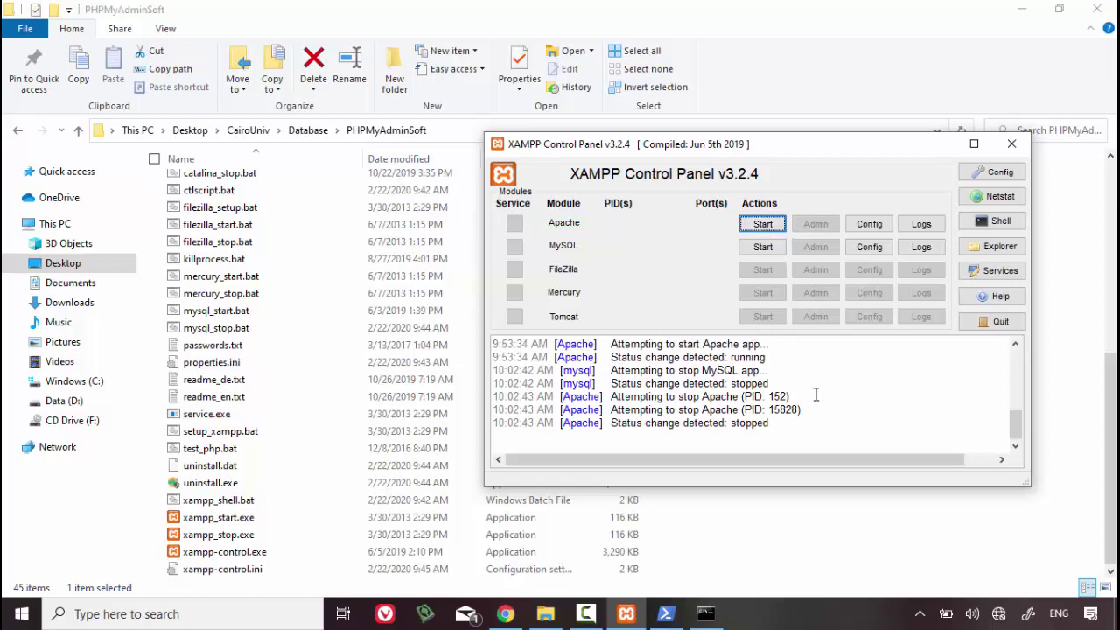
left_click(1011, 143)
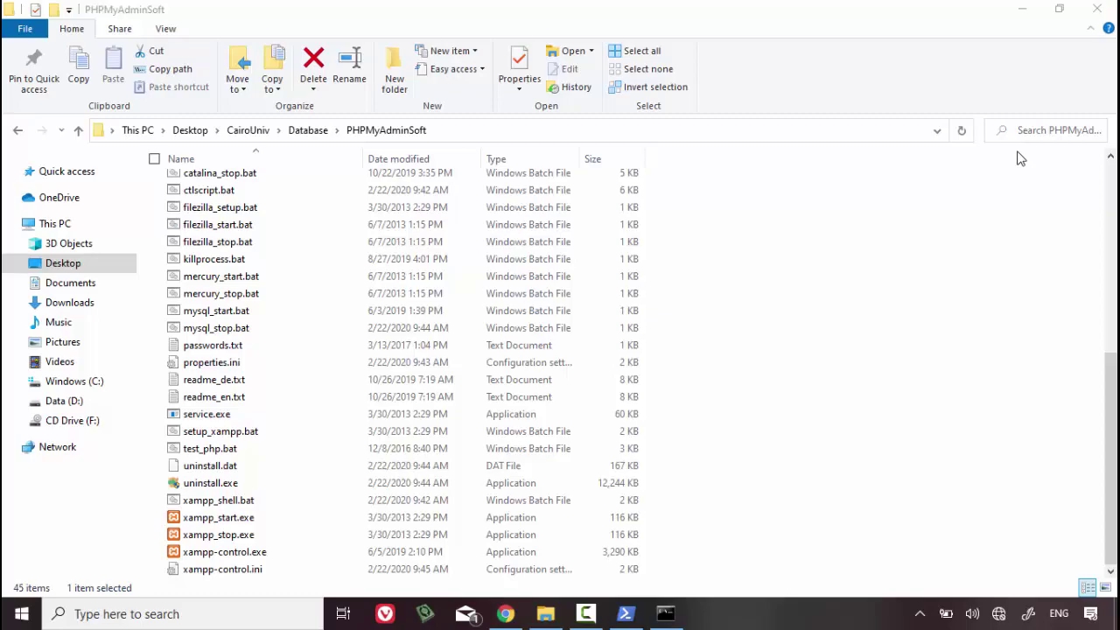